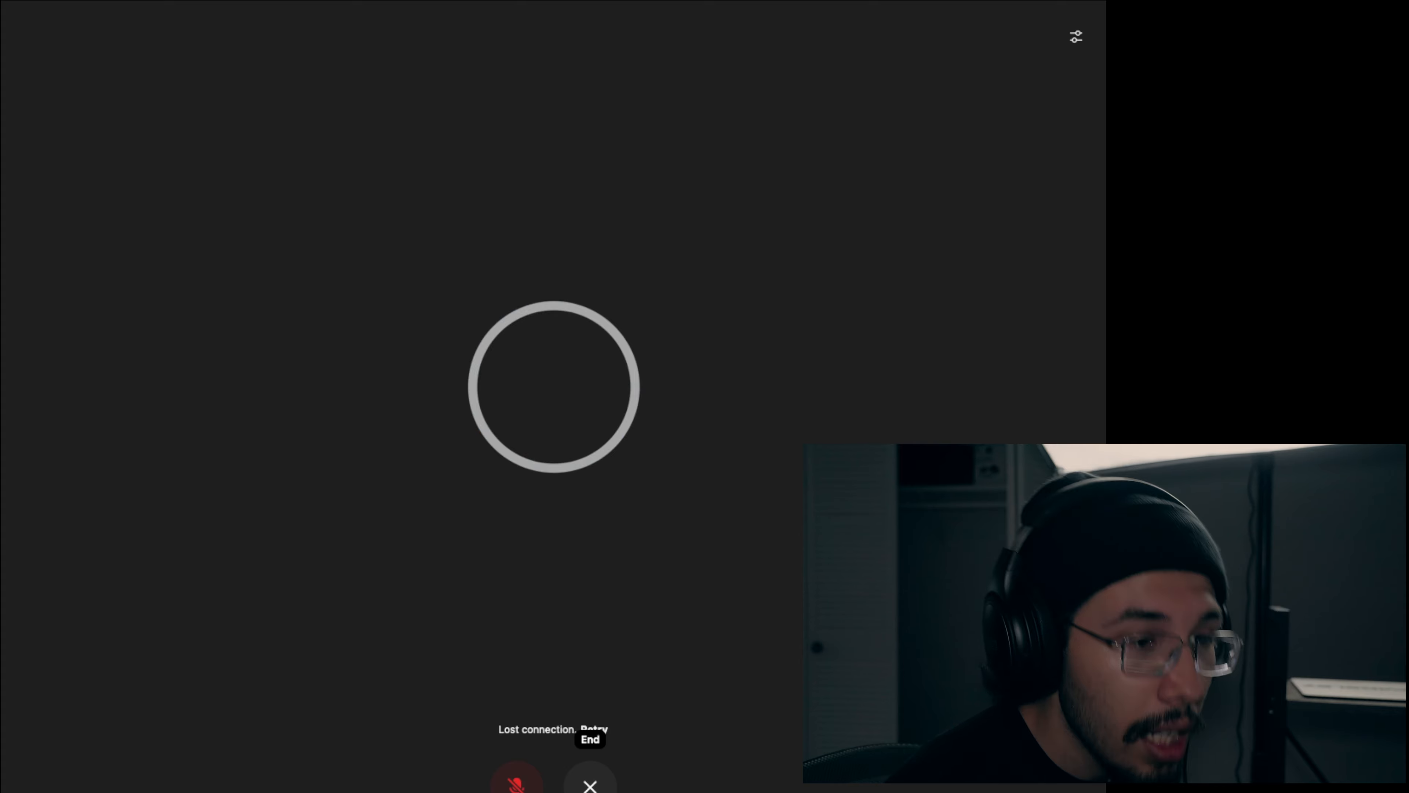
# Step: End the voice chat and begin a message accompanying Chat_GPT.mp3: "Here is the vocals give me a complete list with very specific details"
pyautogui.click(590, 786)
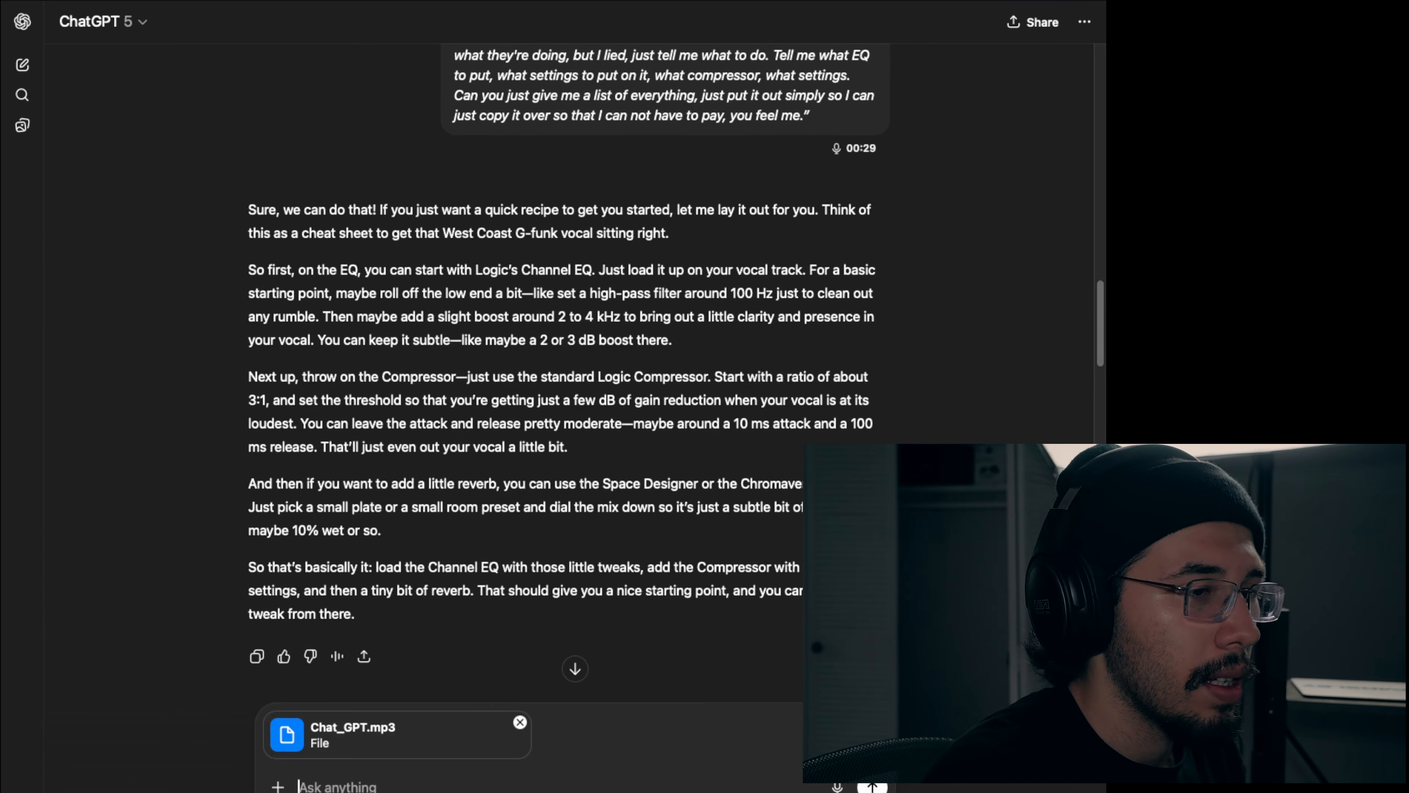
pyautogui.write('Here is the')
pyautogui.write(' vocals h')
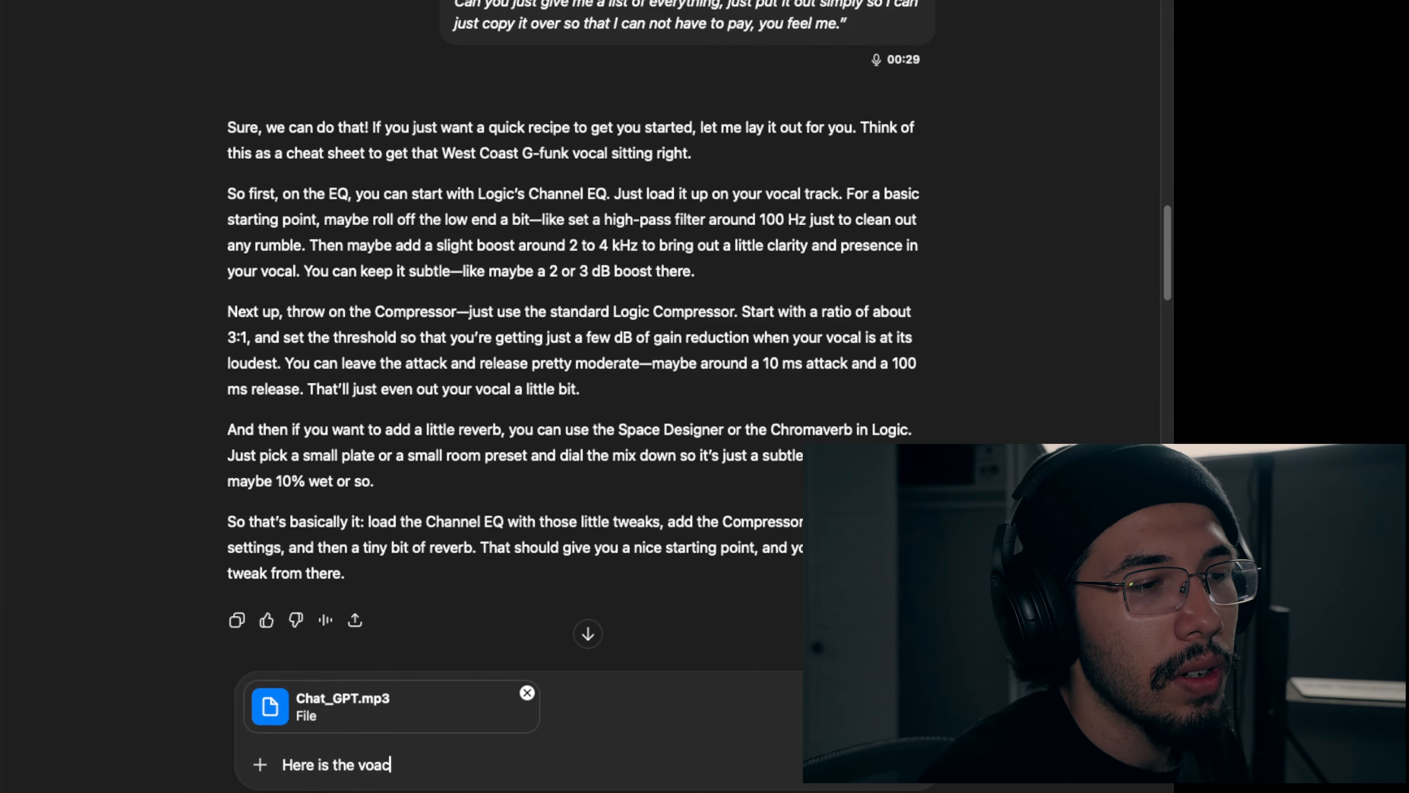
pyautogui.press('BackSpace')
pyautogui.write('gavie')
pyautogui.press('BackSpace')
pyautogui.press('BackSpace')
pyautogui.press('BackSpace')
pyautogui.press('BackSpace')
pyautogui.write('uye')
pyautogui.press('BackSpace')
pyautogui.press('BackSpace')
pyautogui.press('BackSpace')
pyautogui.write('ive me a complete list wit')
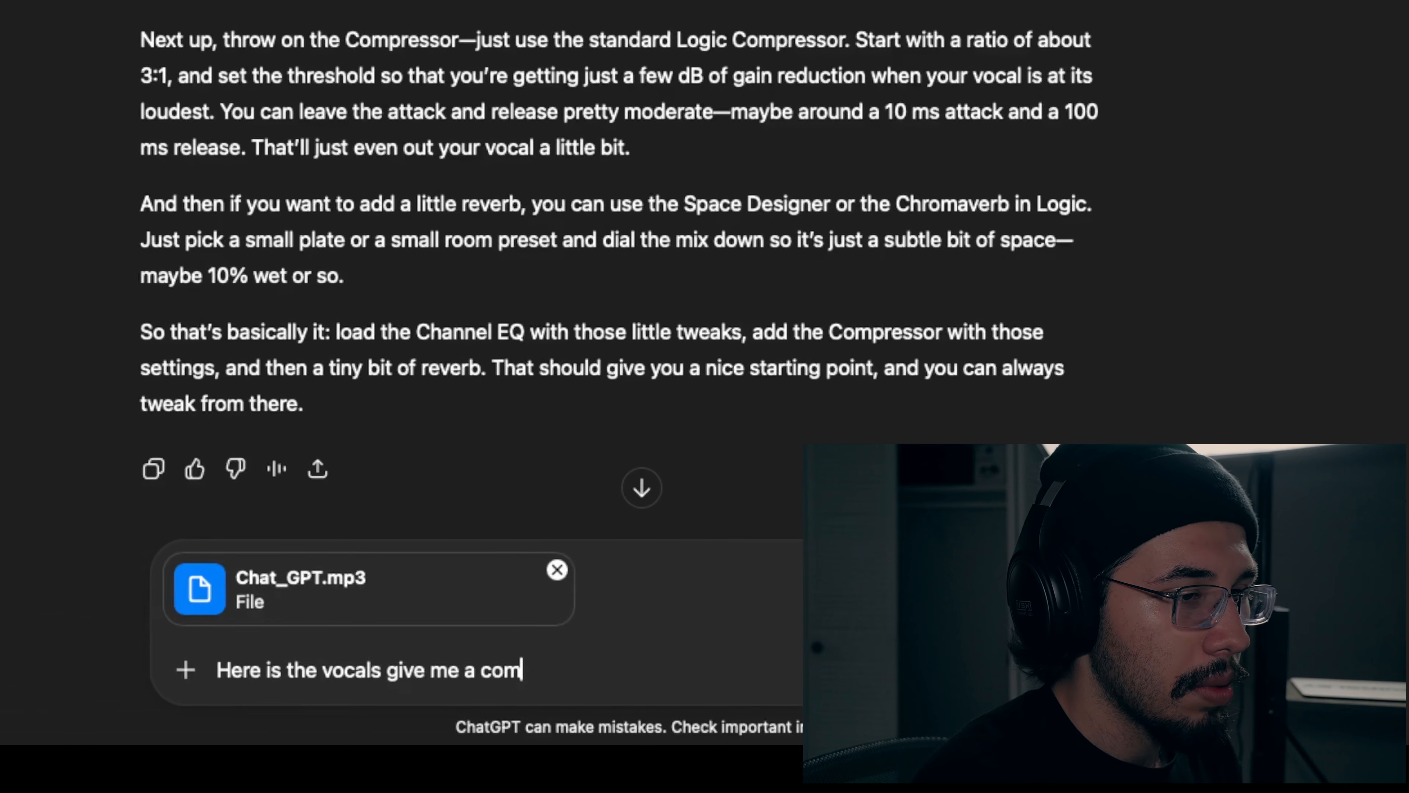
pyautogui.write('h very spe')
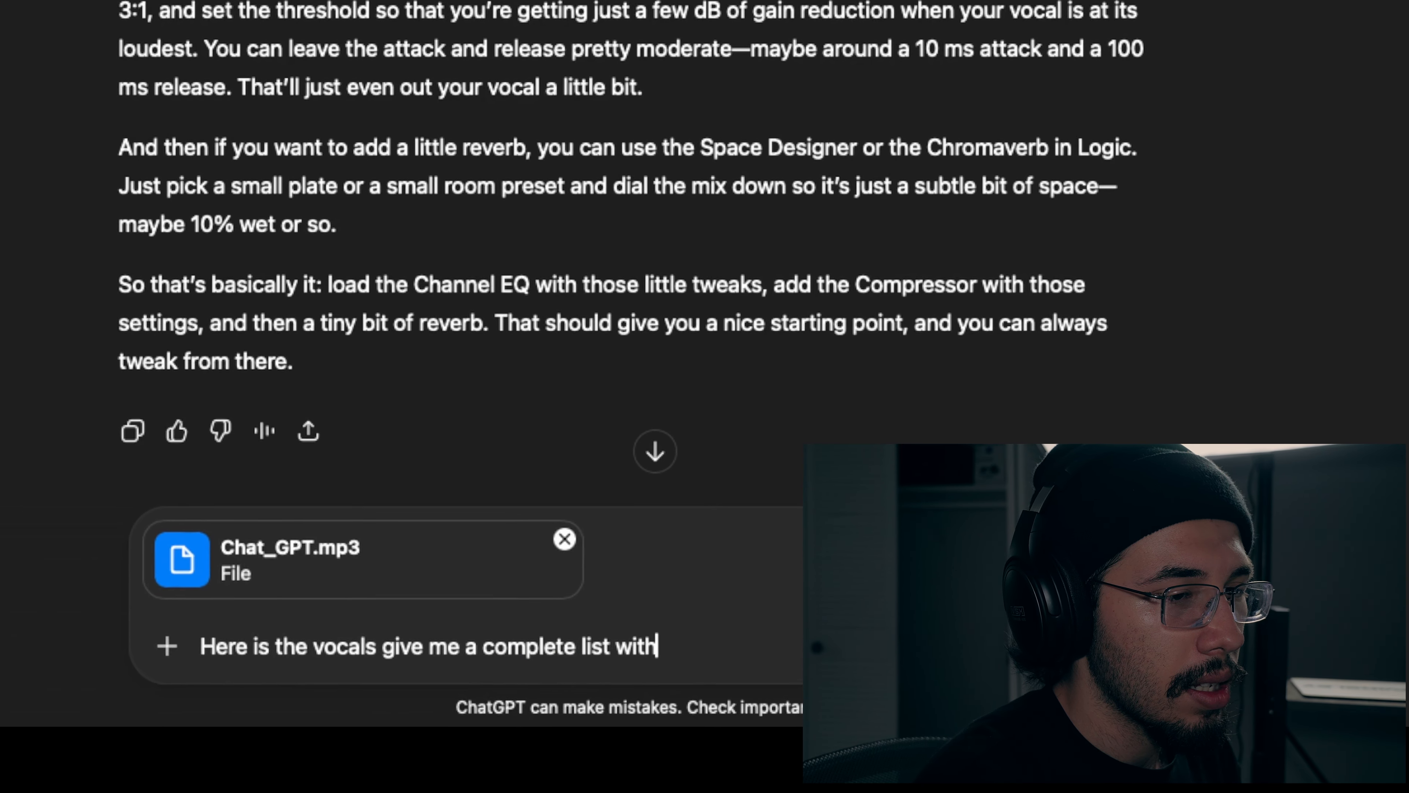
pyautogui.write('cifi')
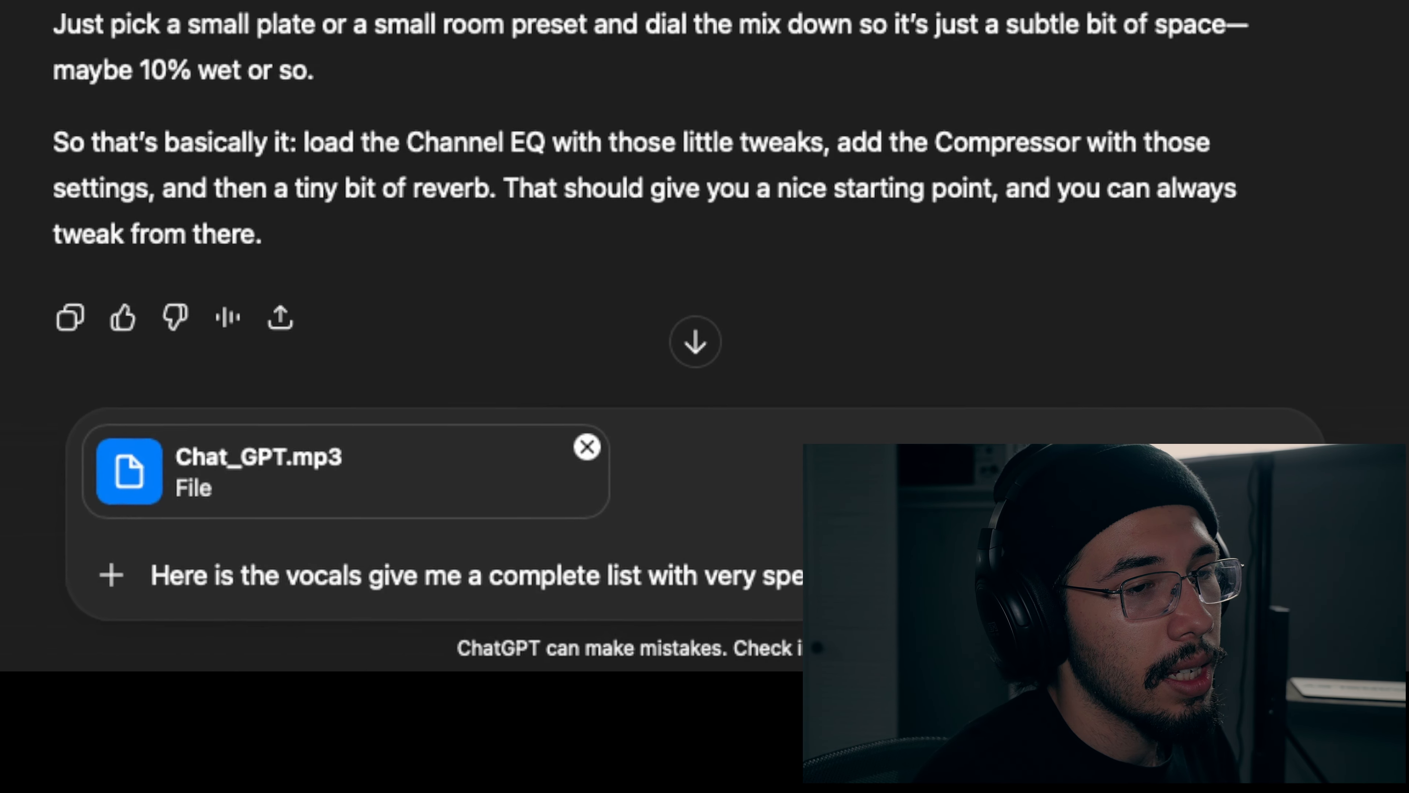
# Step: Complete the message with "on how to make it professional, don't hold back, I wanna sound good homie." and send it
pyautogui.write('perfec')
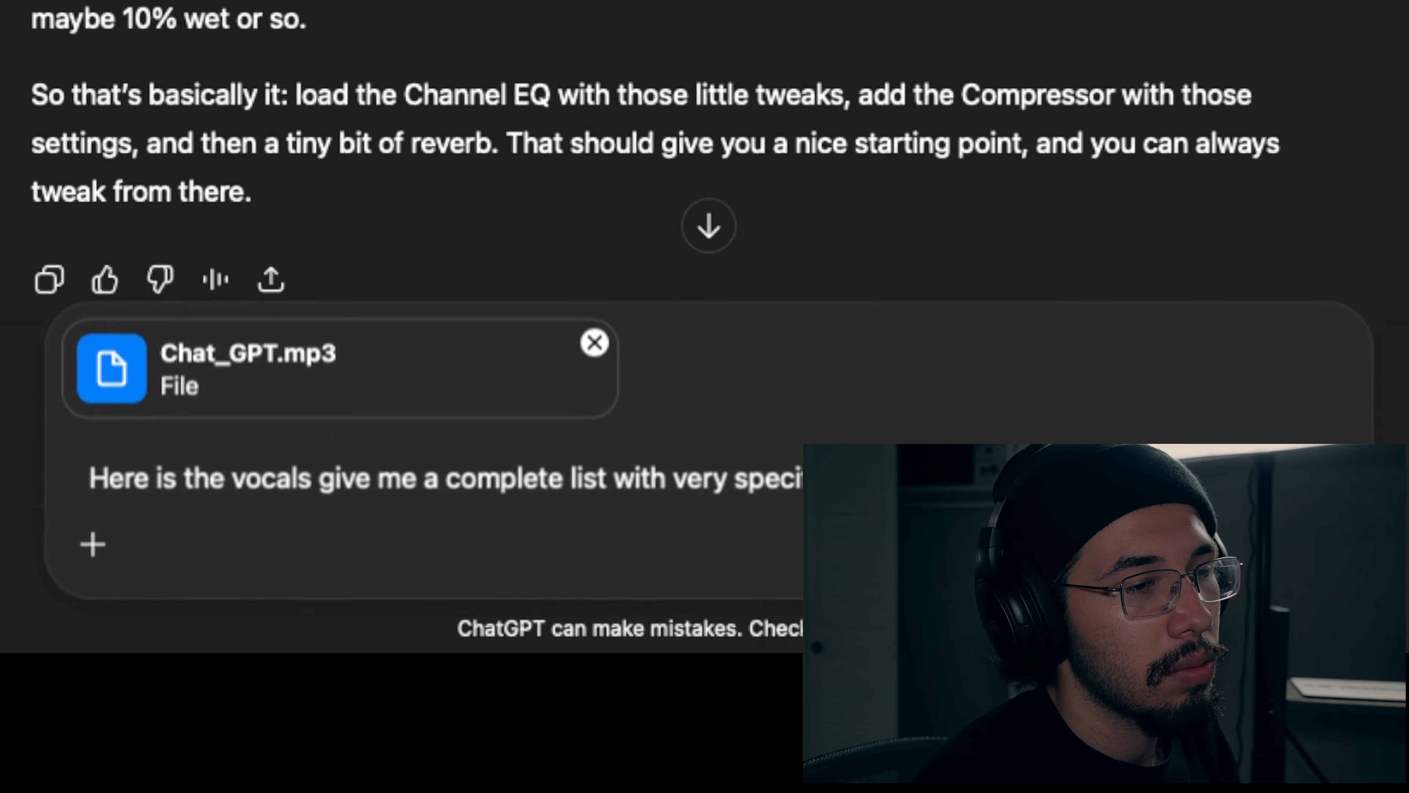
pyautogui.write('ssional, ')
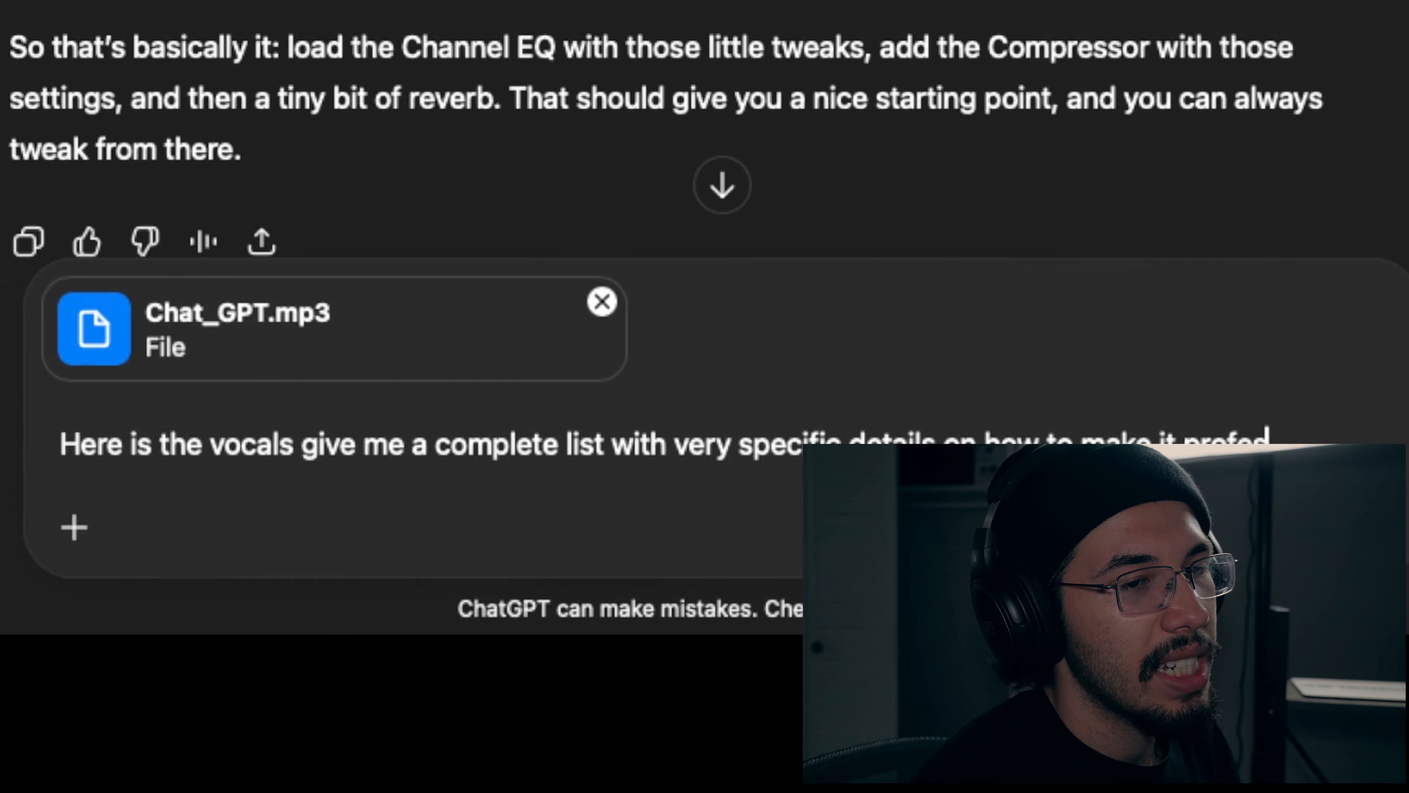
pyautogui.write("don't go")
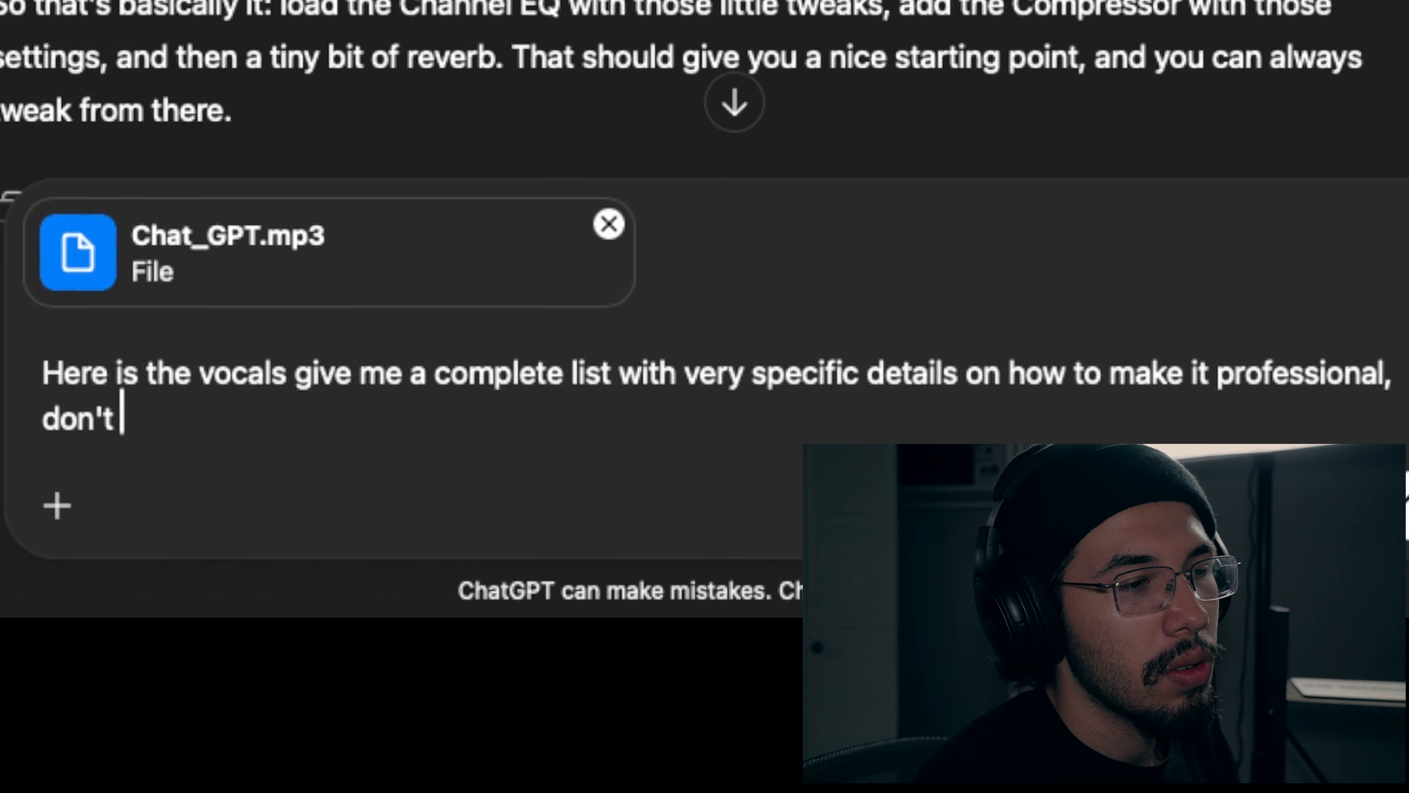
pyautogui.press('BackSpace')
pyautogui.press('BackSpace')
pyautogui.write('hold bac')
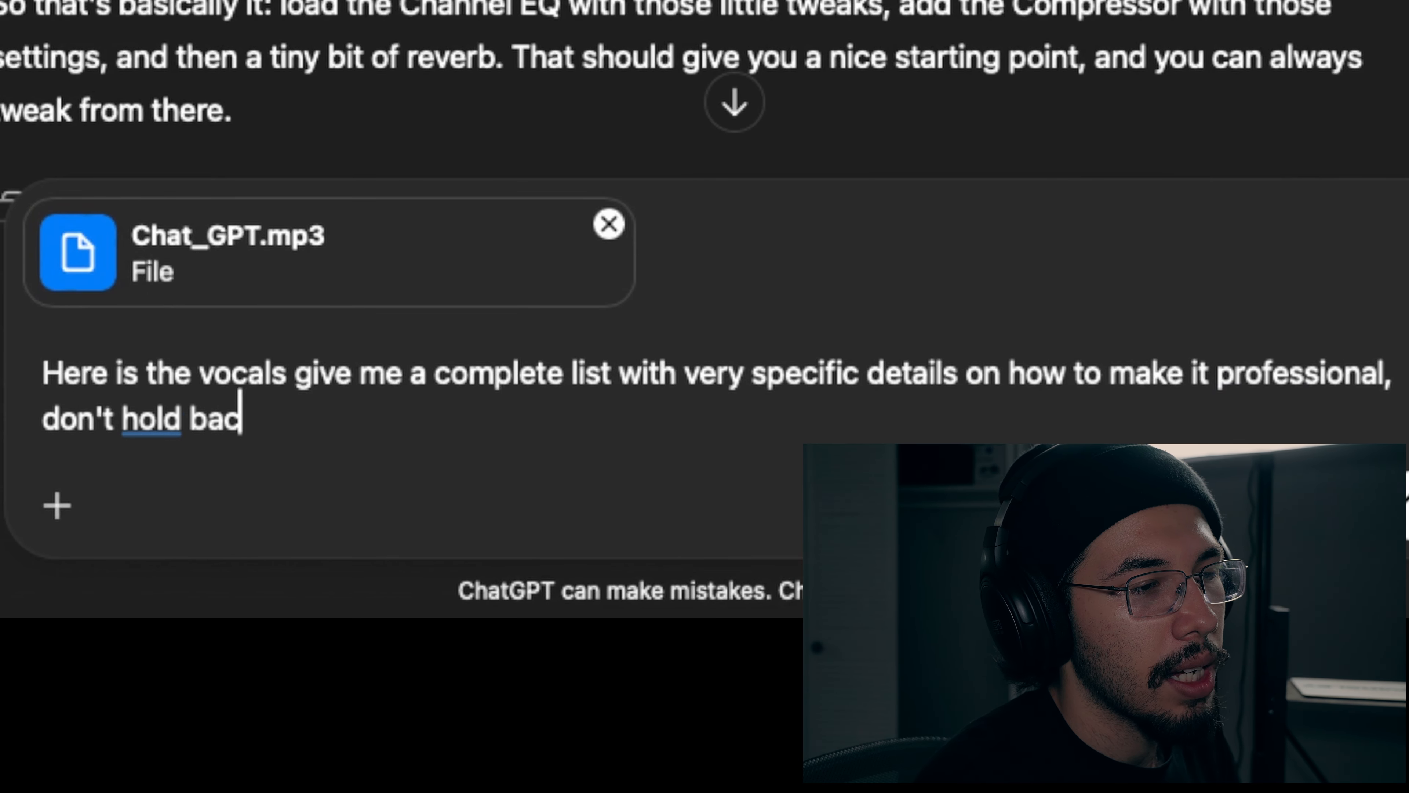
pyautogui.write('k, I wanna sound ')
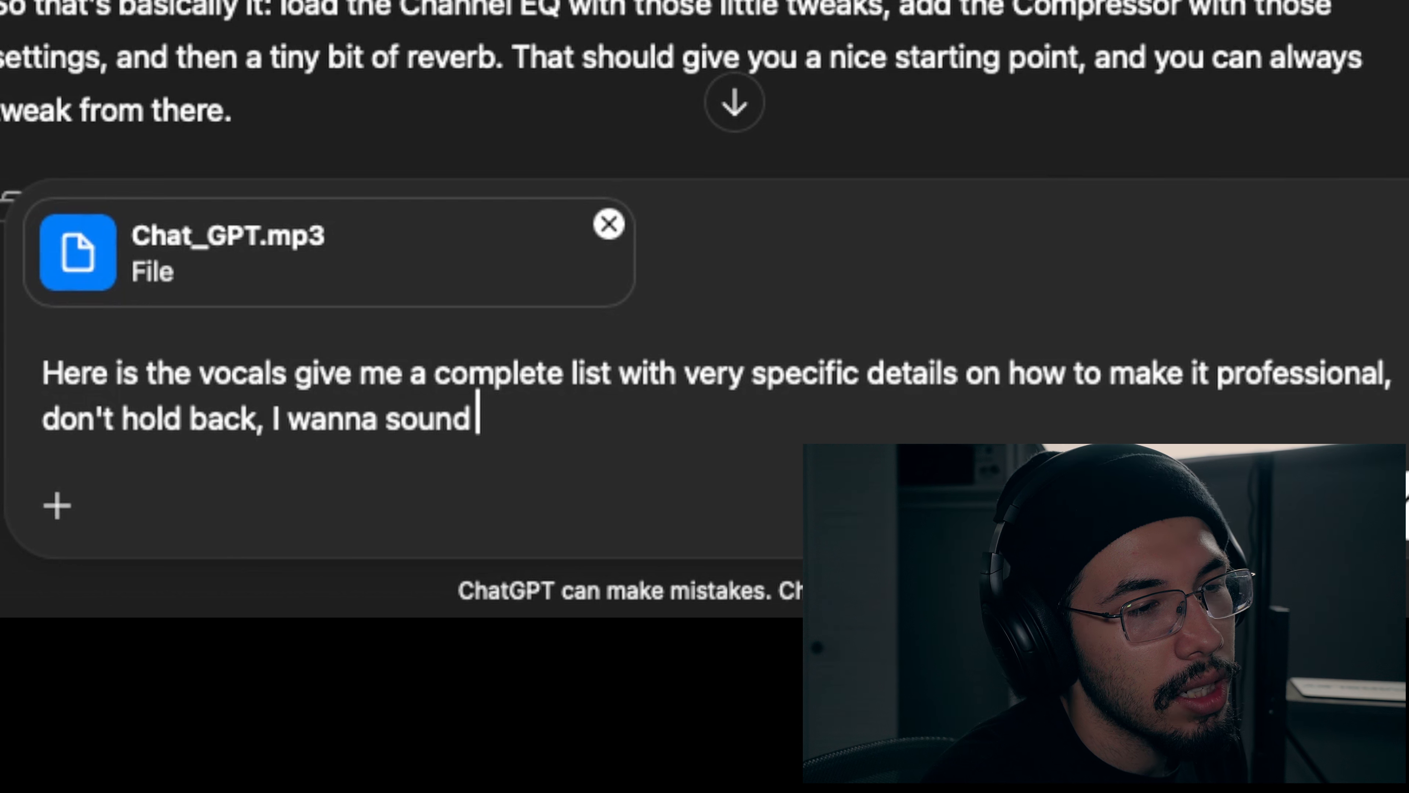
pyautogui.write('good homie.')
pyautogui.press('Return')
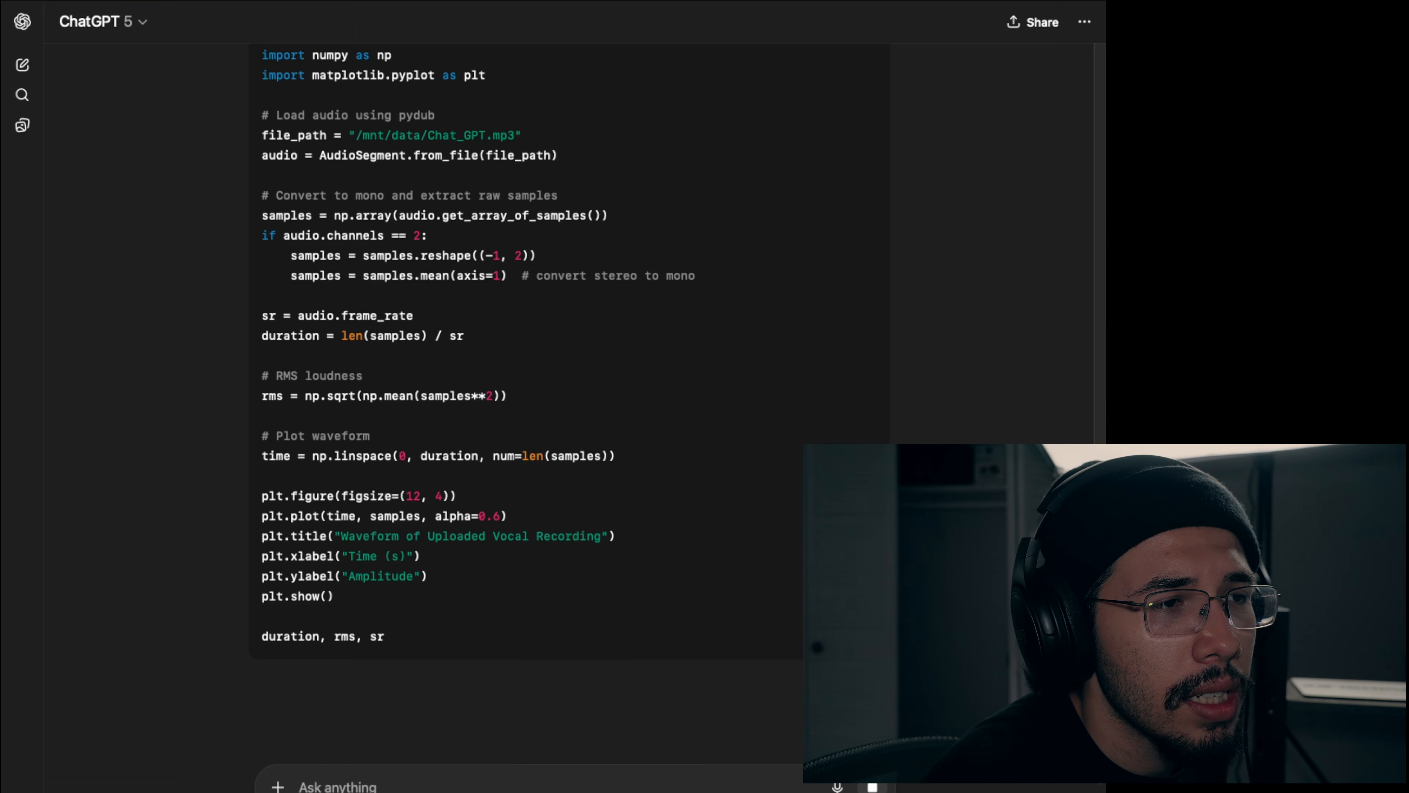
# Step: Read through the reply's analysis code, vocal waveform, raw vocal analysis and step-by-step Logic Pro stock vocal chain
pyautogui.scroll(2, 569, 400)
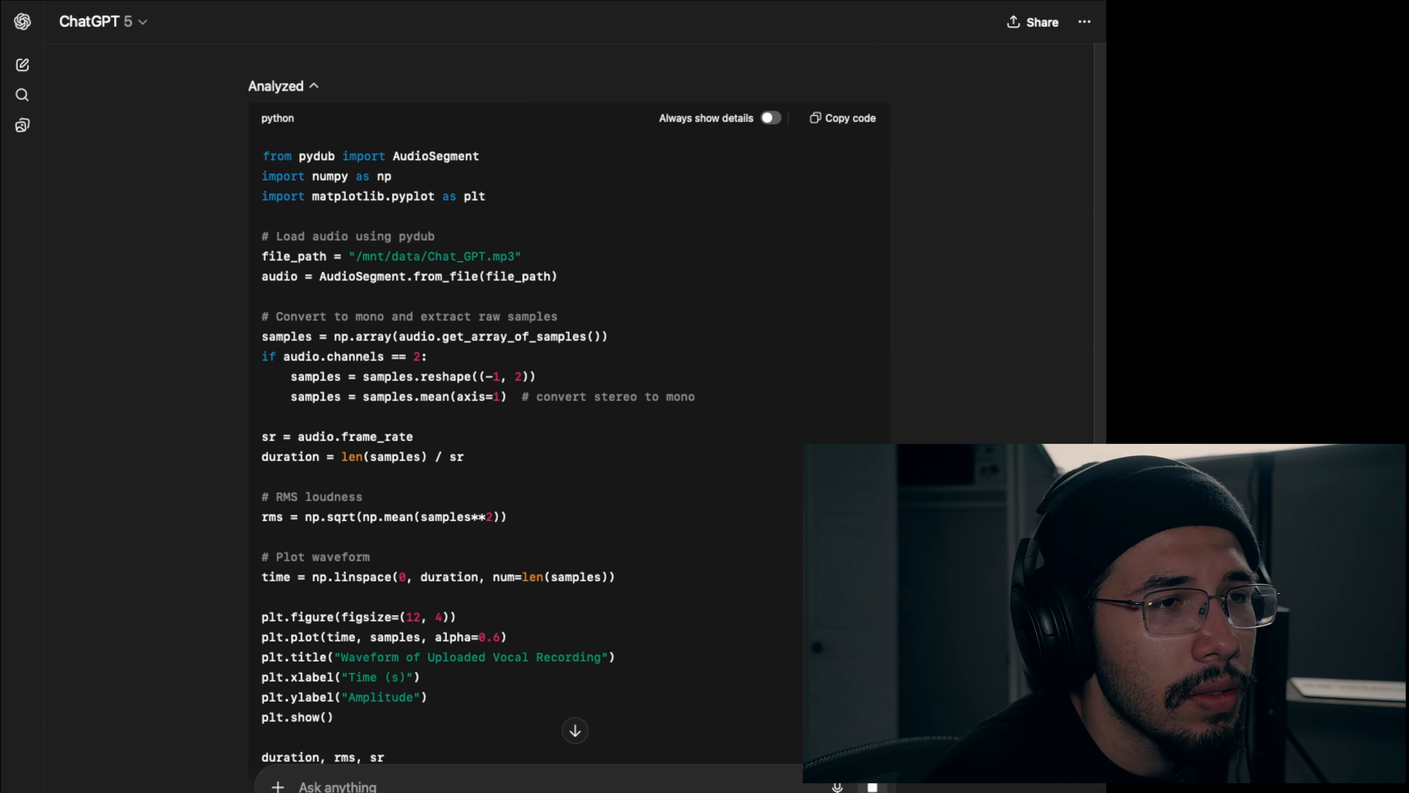
pyautogui.scroll(-1, 569, 400)
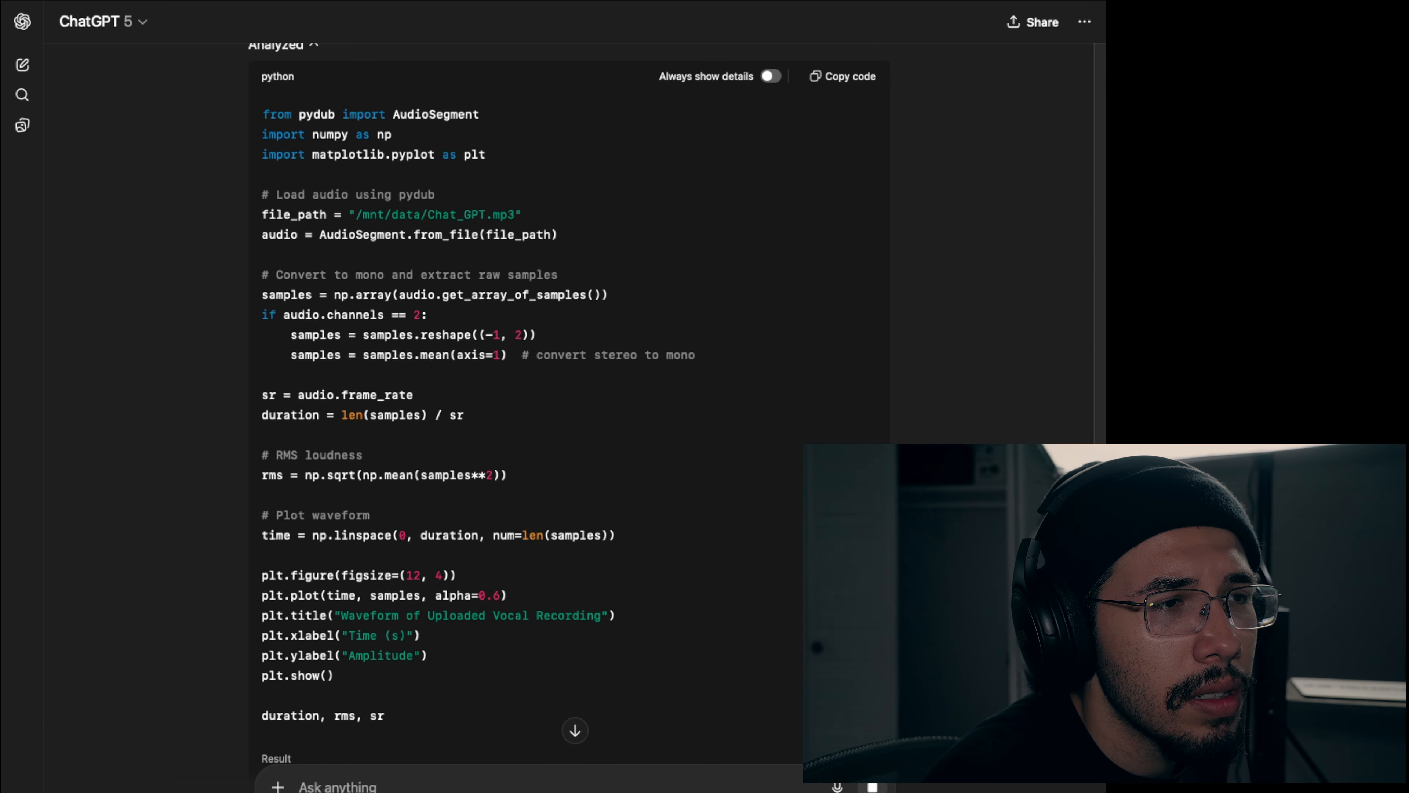
pyautogui.scroll(-1, 569, 400)
pyautogui.scroll(-10, 569, 400)
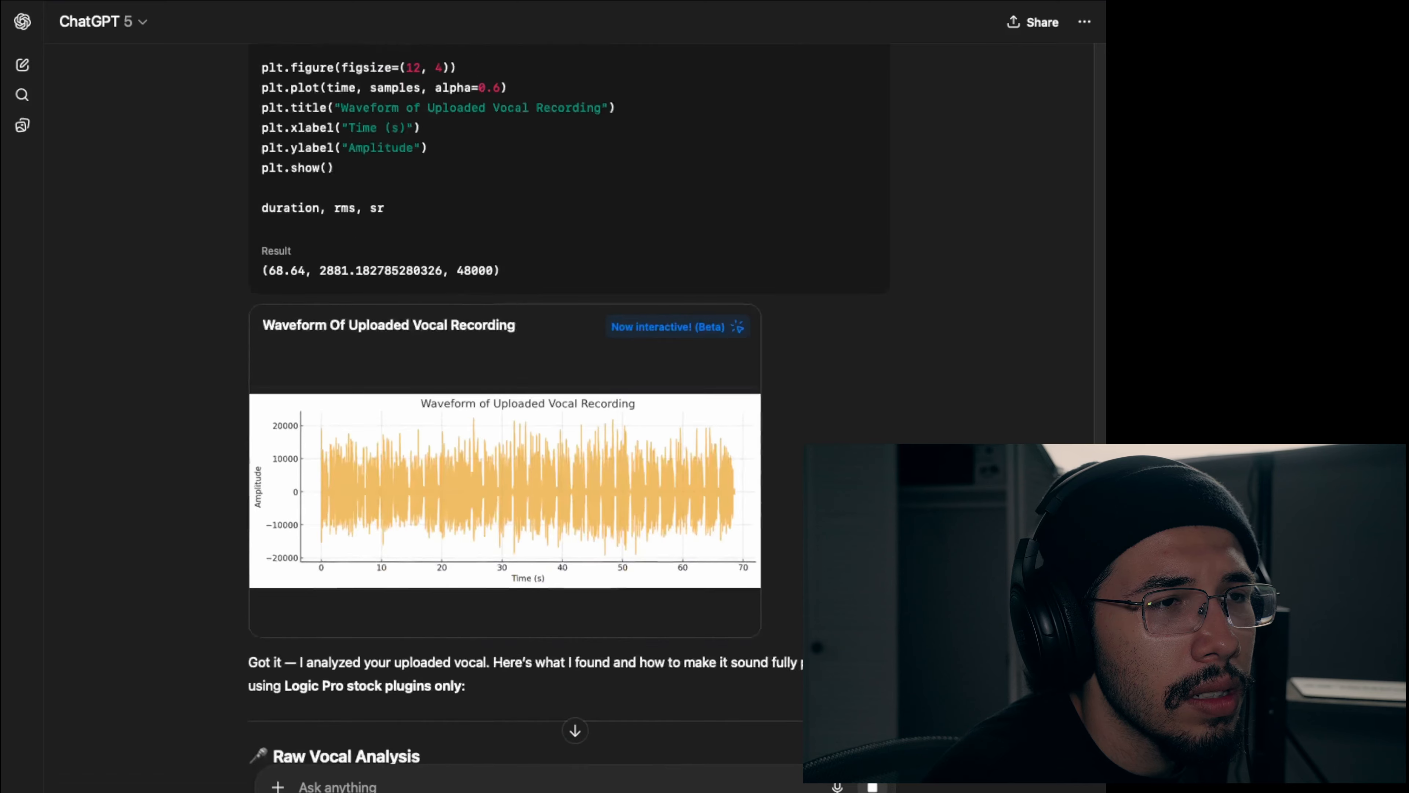
pyautogui.scroll(-4, 569, 400)
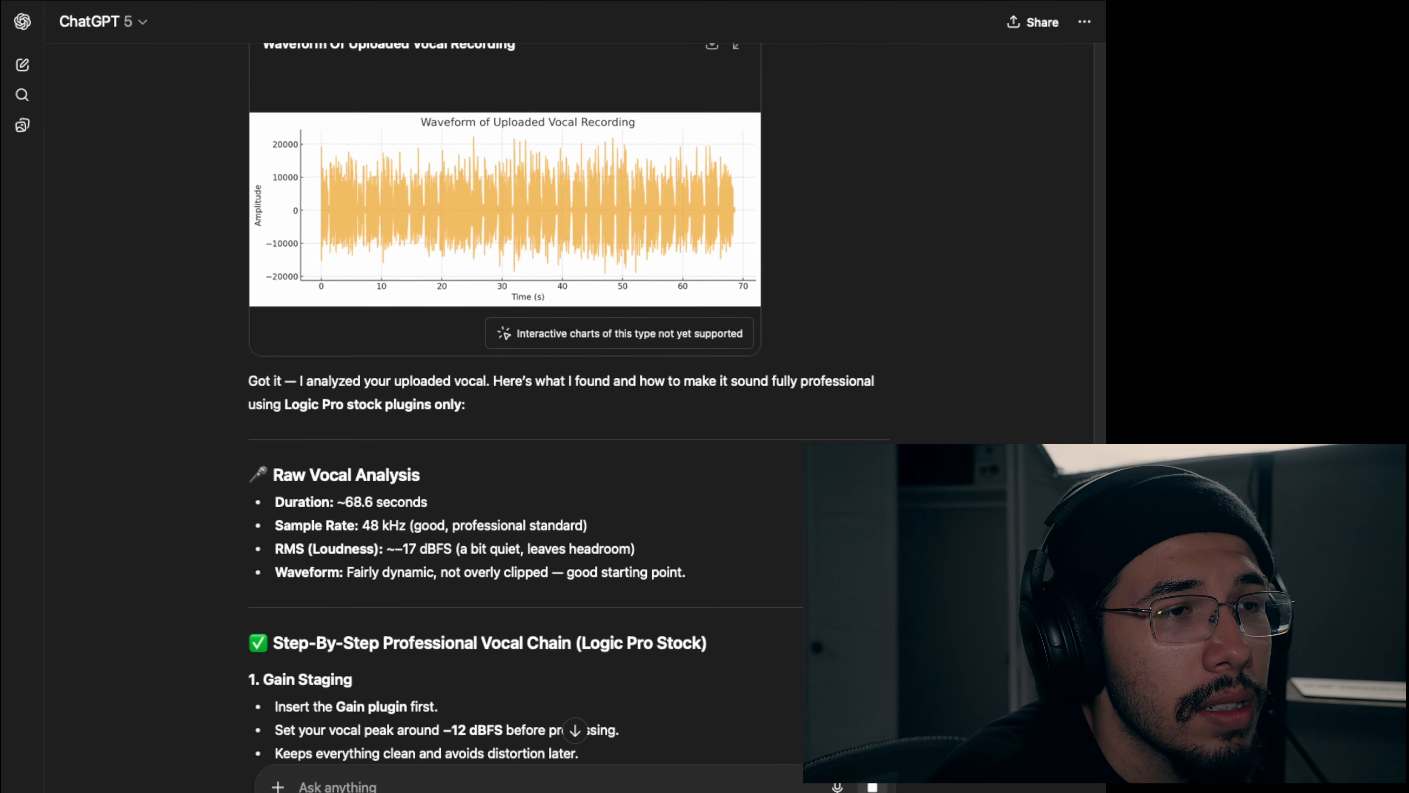
pyautogui.scroll(1, 570, 400)
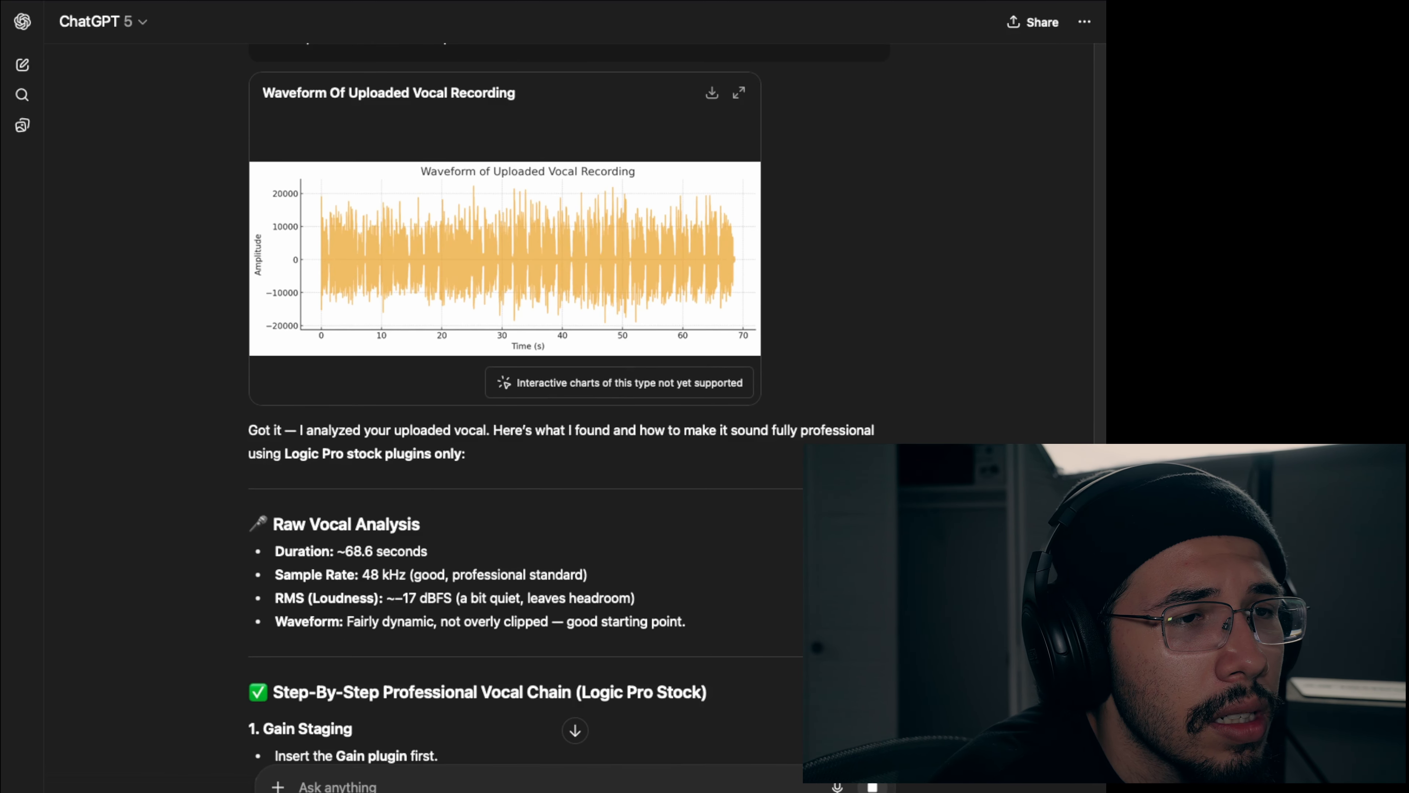
pyautogui.scroll(-4, 569, 400)
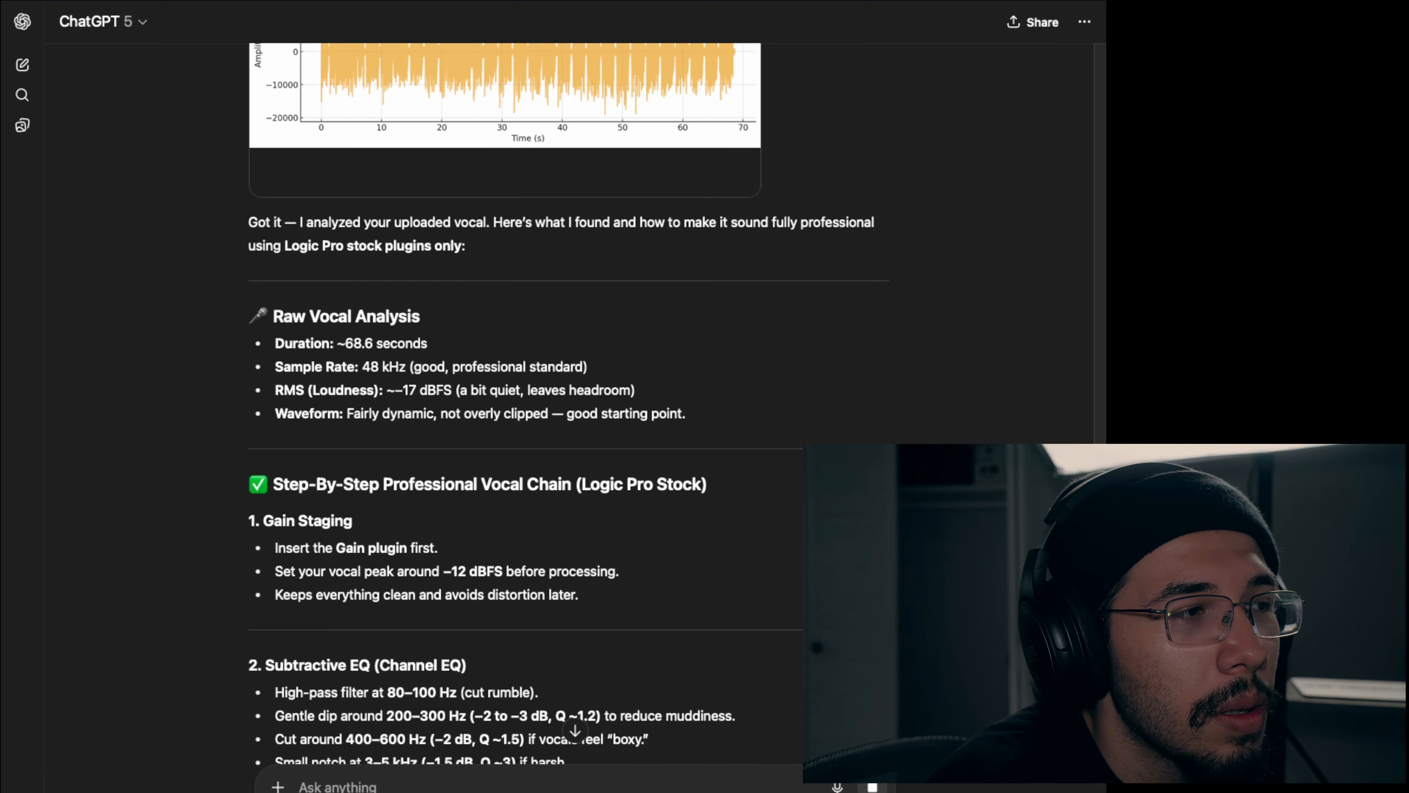
pyautogui.scroll(-4, 570, 399)
pyautogui.scroll(15, 569, 400)
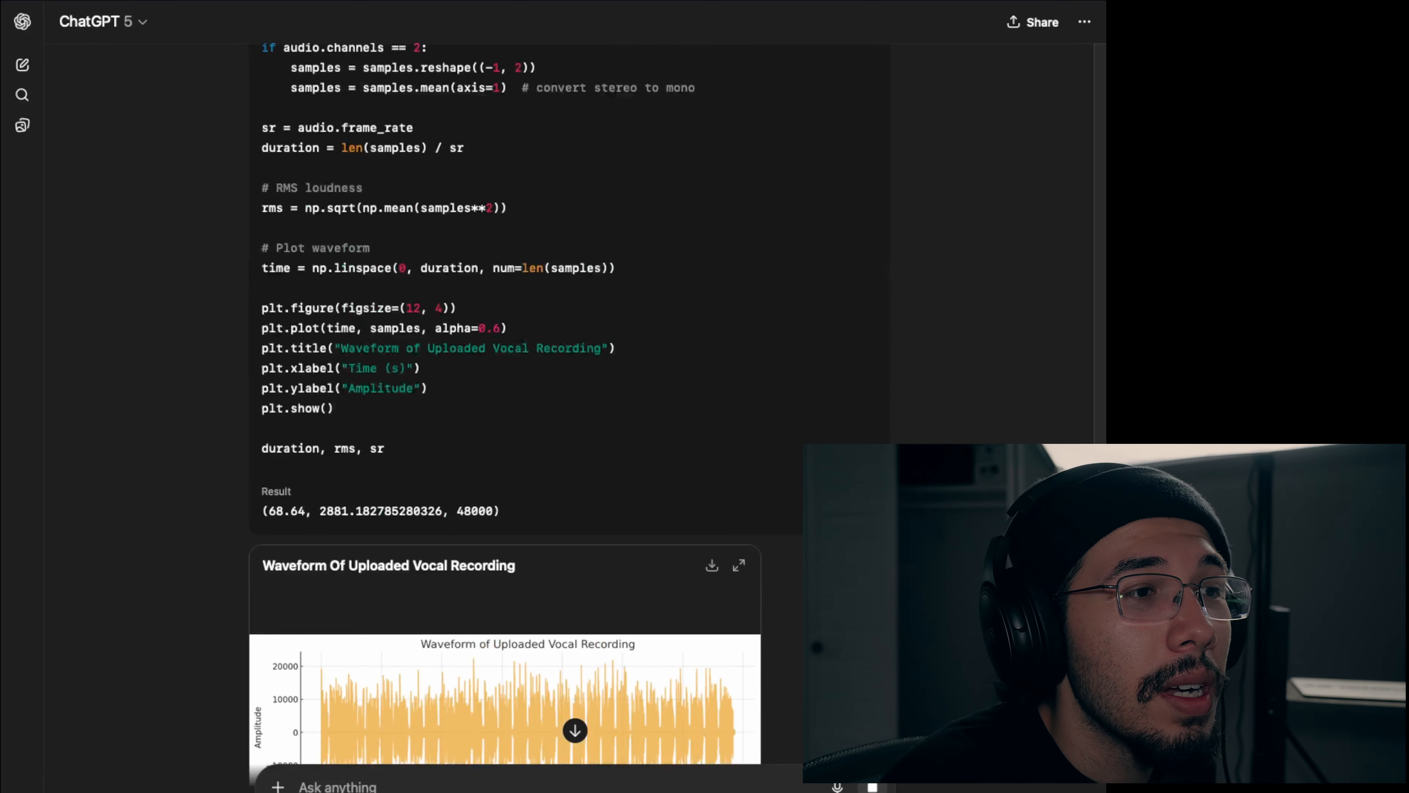
pyautogui.scroll(10, 569, 399)
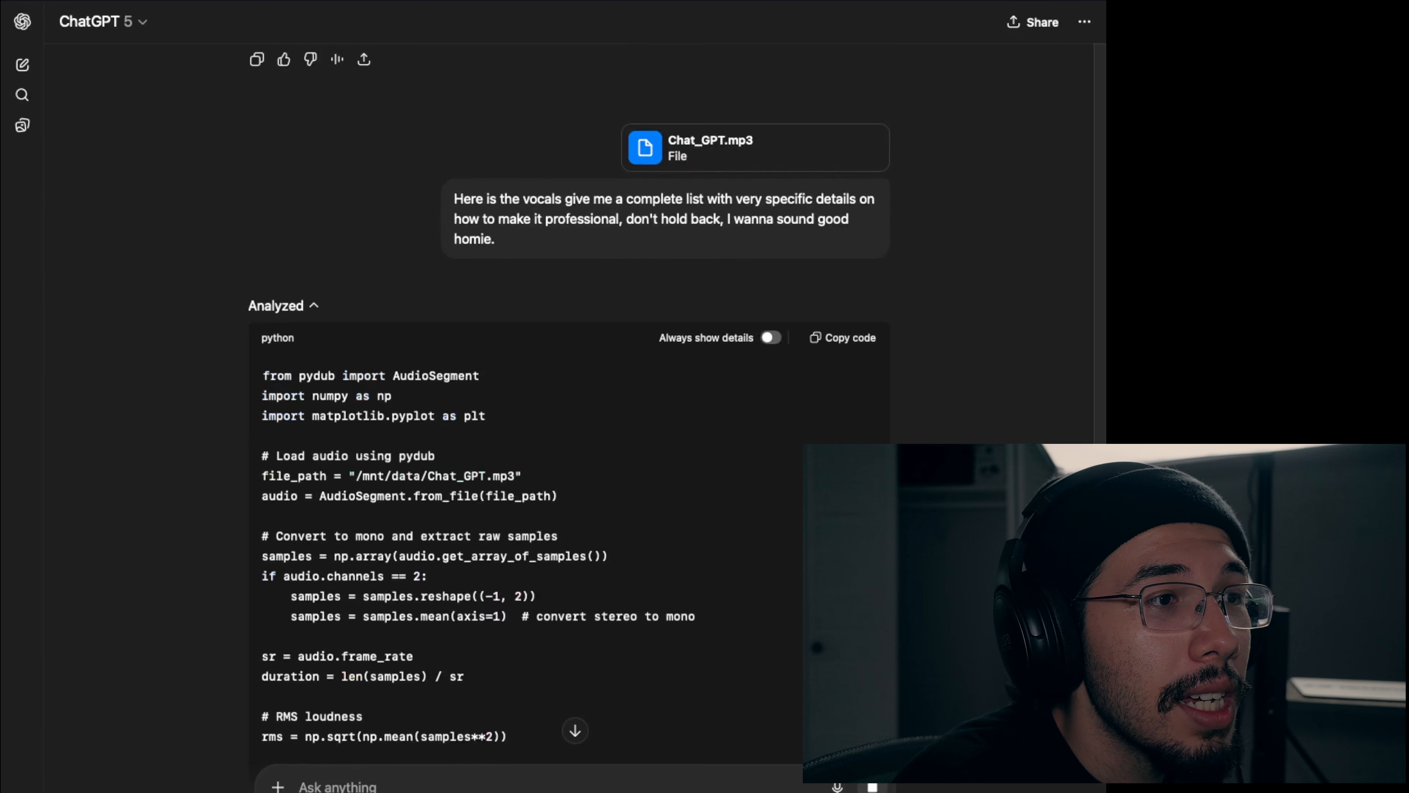
pyautogui.scroll(-2, 569, 399)
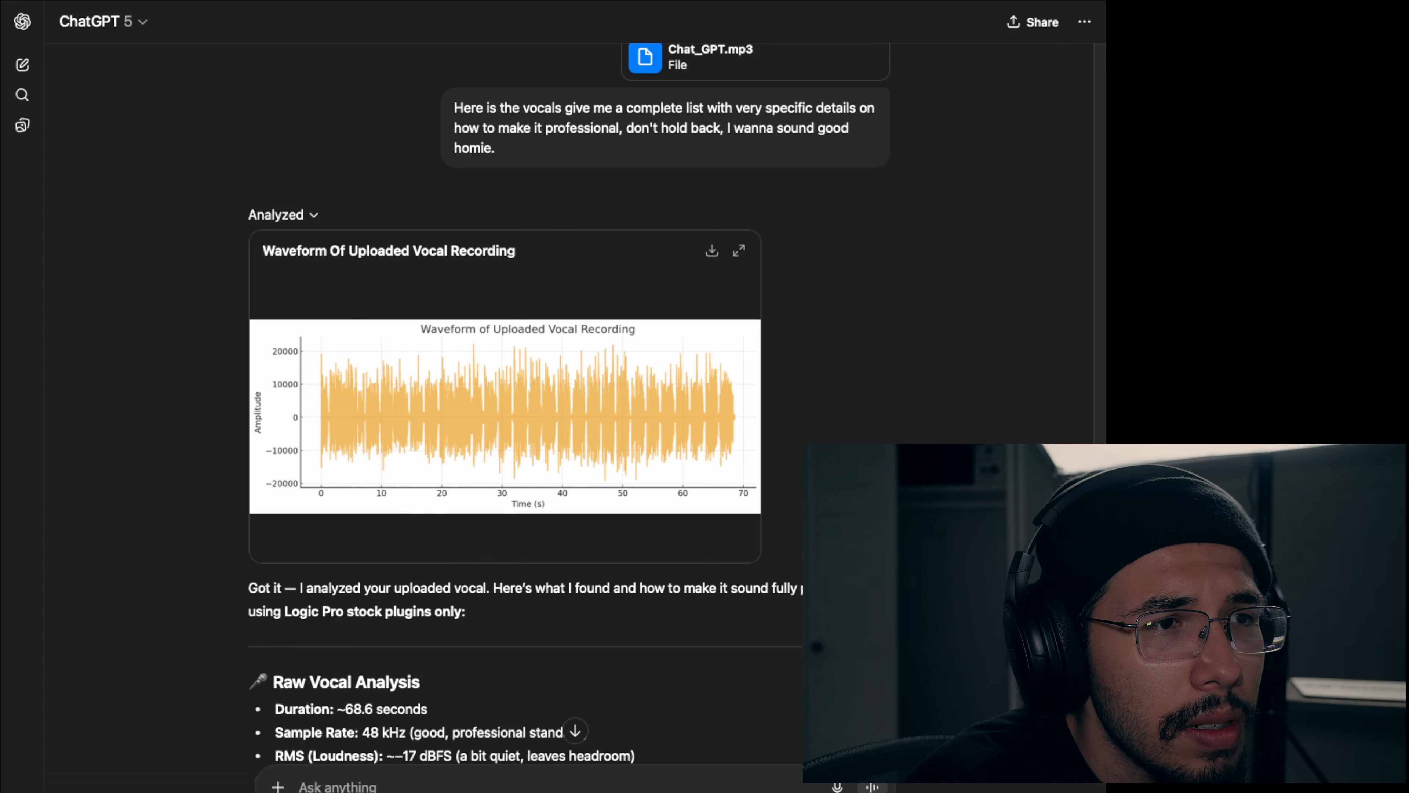
pyautogui.scroll(-1, 567, 403)
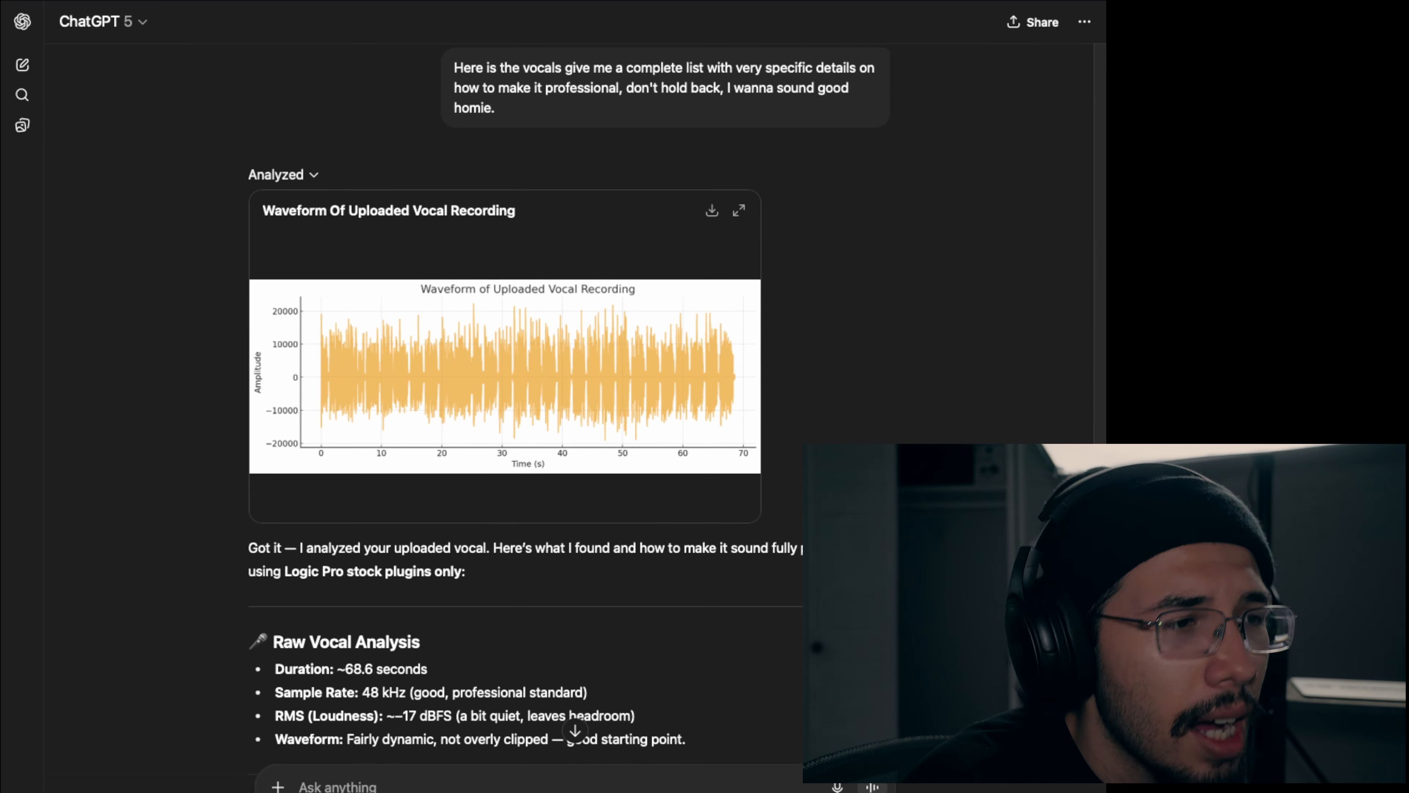
pyautogui.scroll(-5, 568, 412)
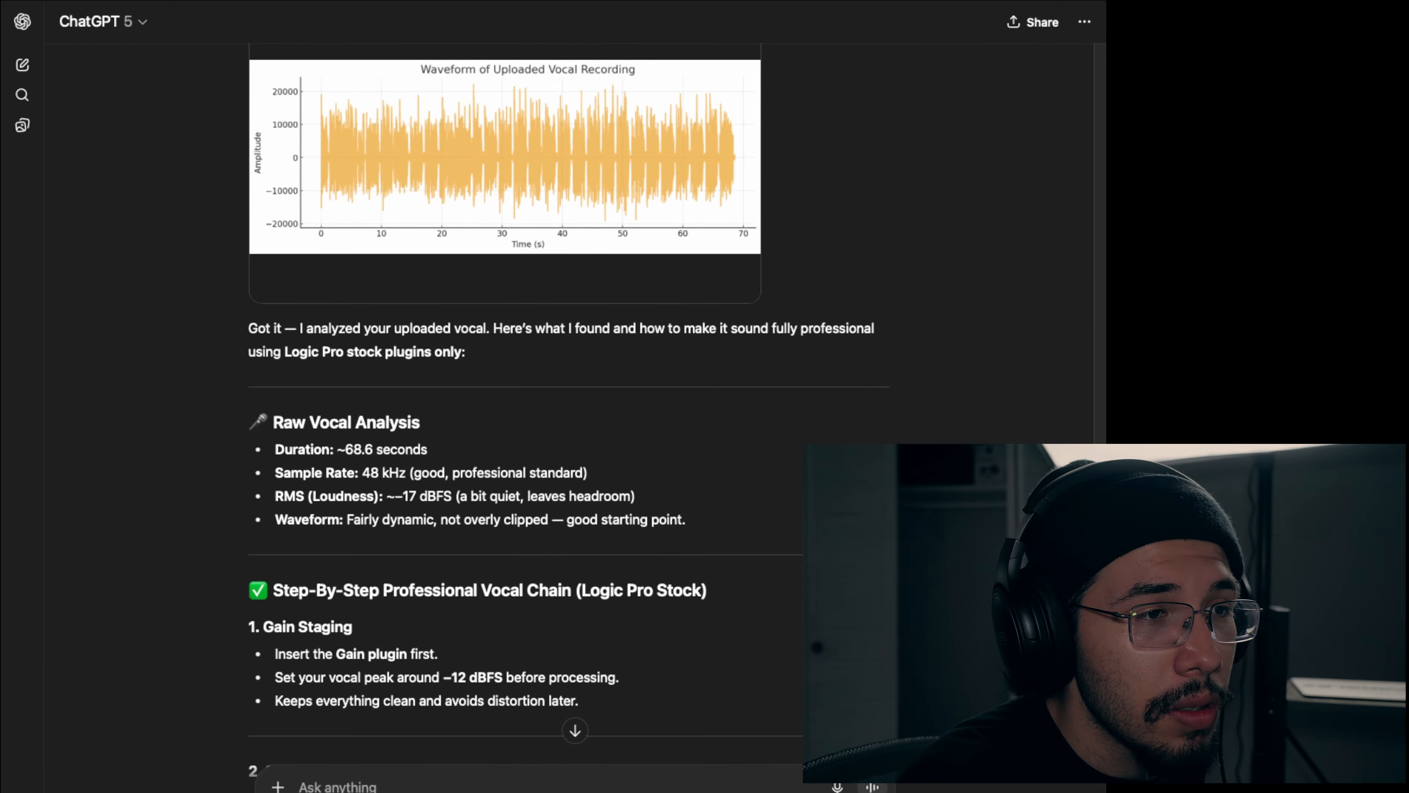
pyautogui.scroll(-8, 568, 413)
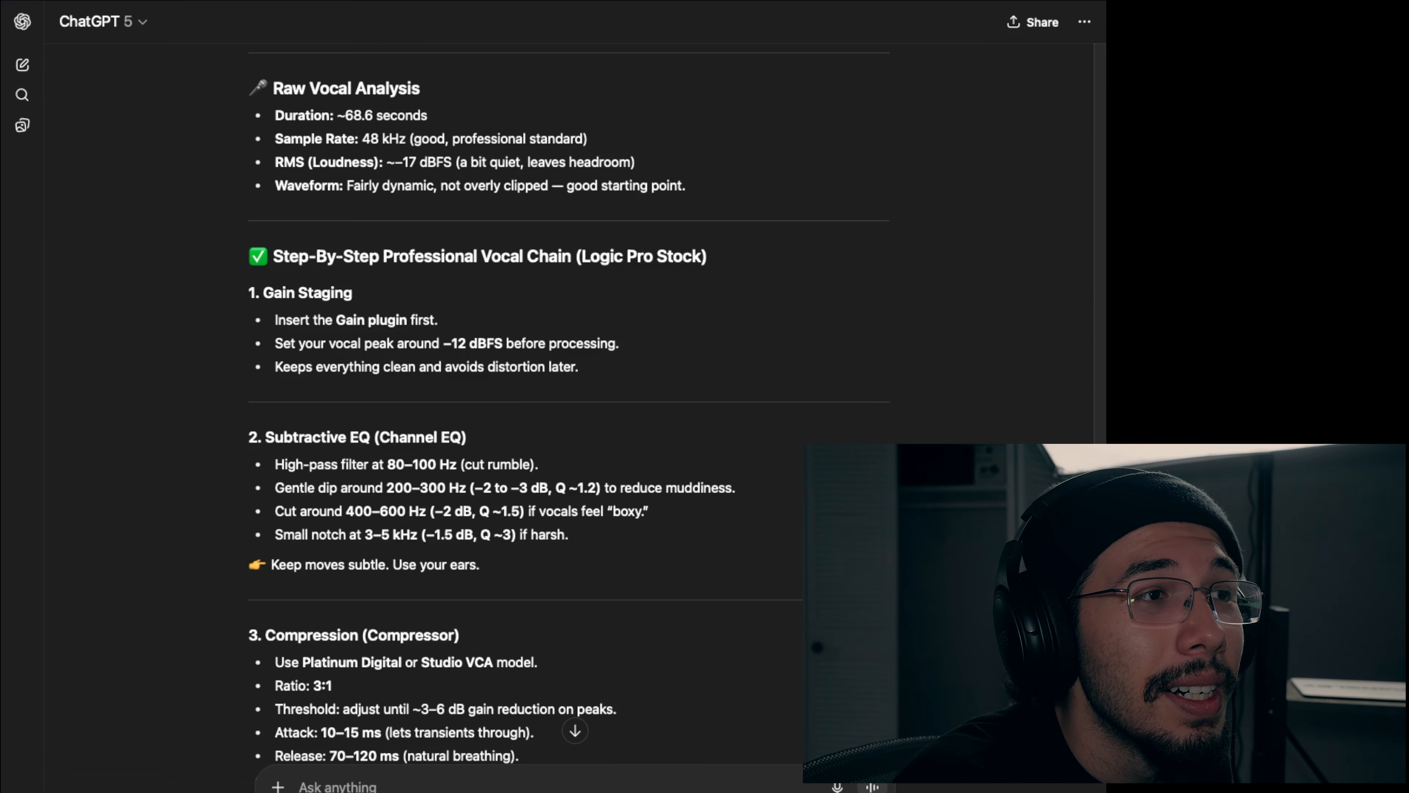
pyautogui.scroll(-2, 568, 403)
pyautogui.scroll(-2, 568, 403)
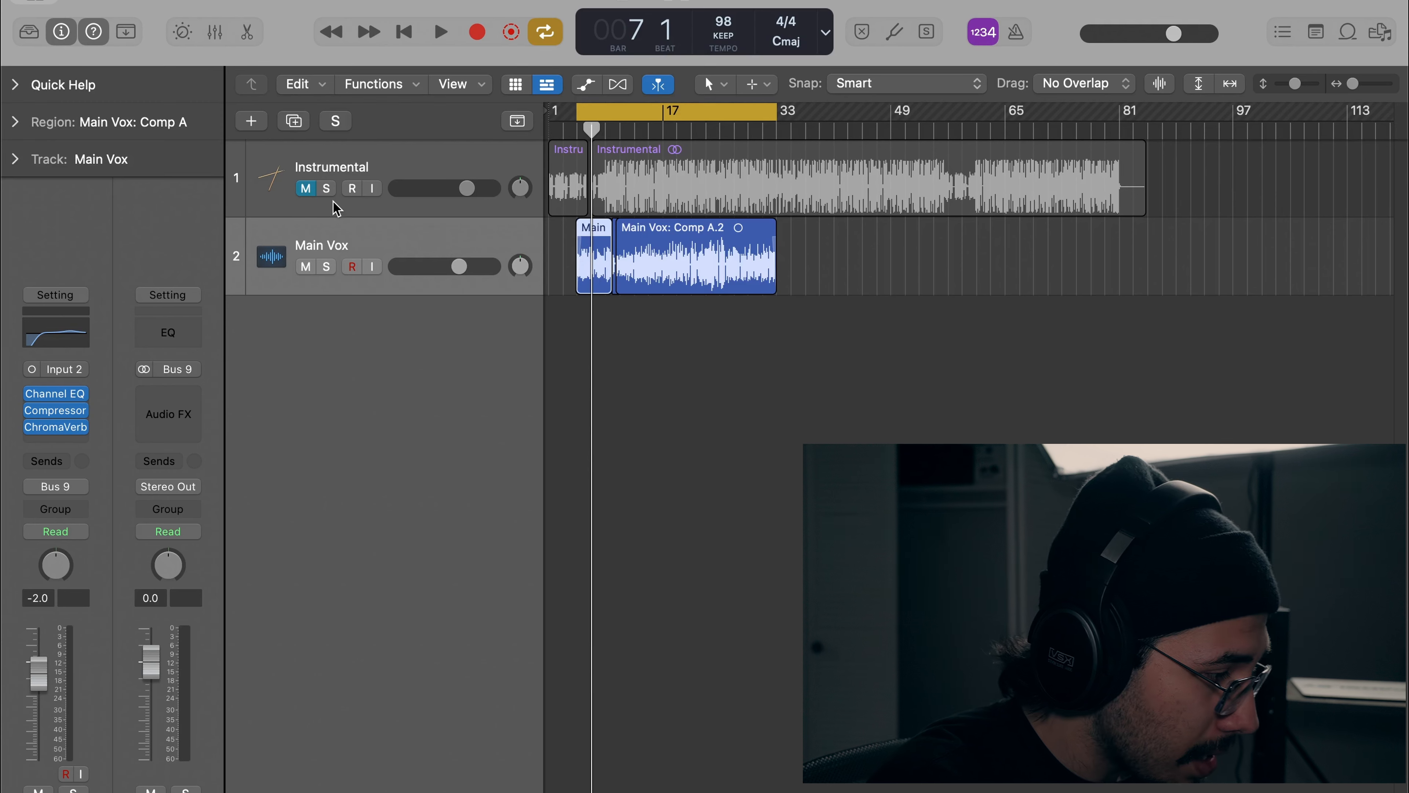
# Step: Switch to Logic Pro, unmute the Instrumental track, and place the playhead in bar 9 with cycle mode off
pyautogui.click(305, 188)
pyautogui.click(612, 126)
pyautogui.press('c')
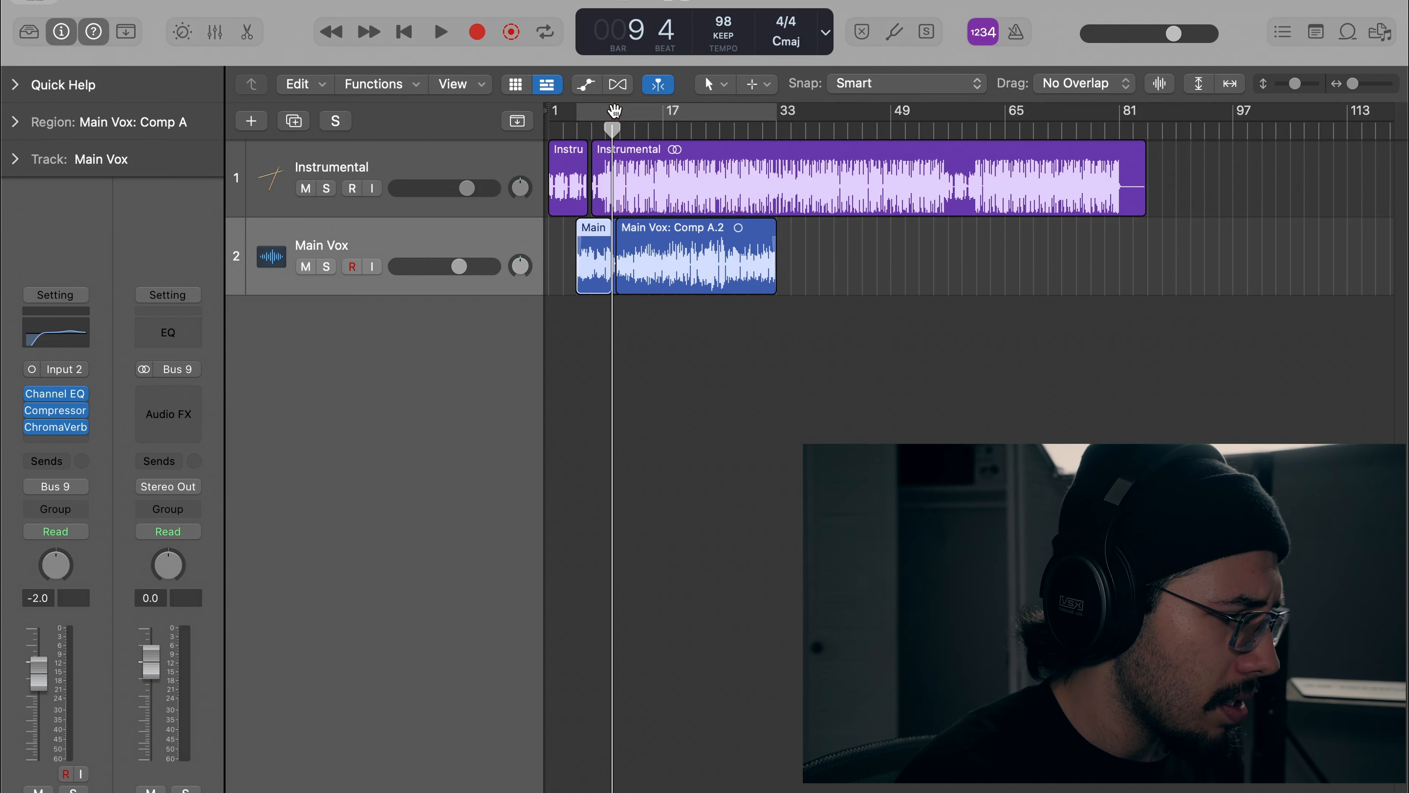
# Step: Duplicate the Main Vox track with its settings, rename the original "Main Vox 1st go." and place the duplicate above it
pyautogui.press('super+d')
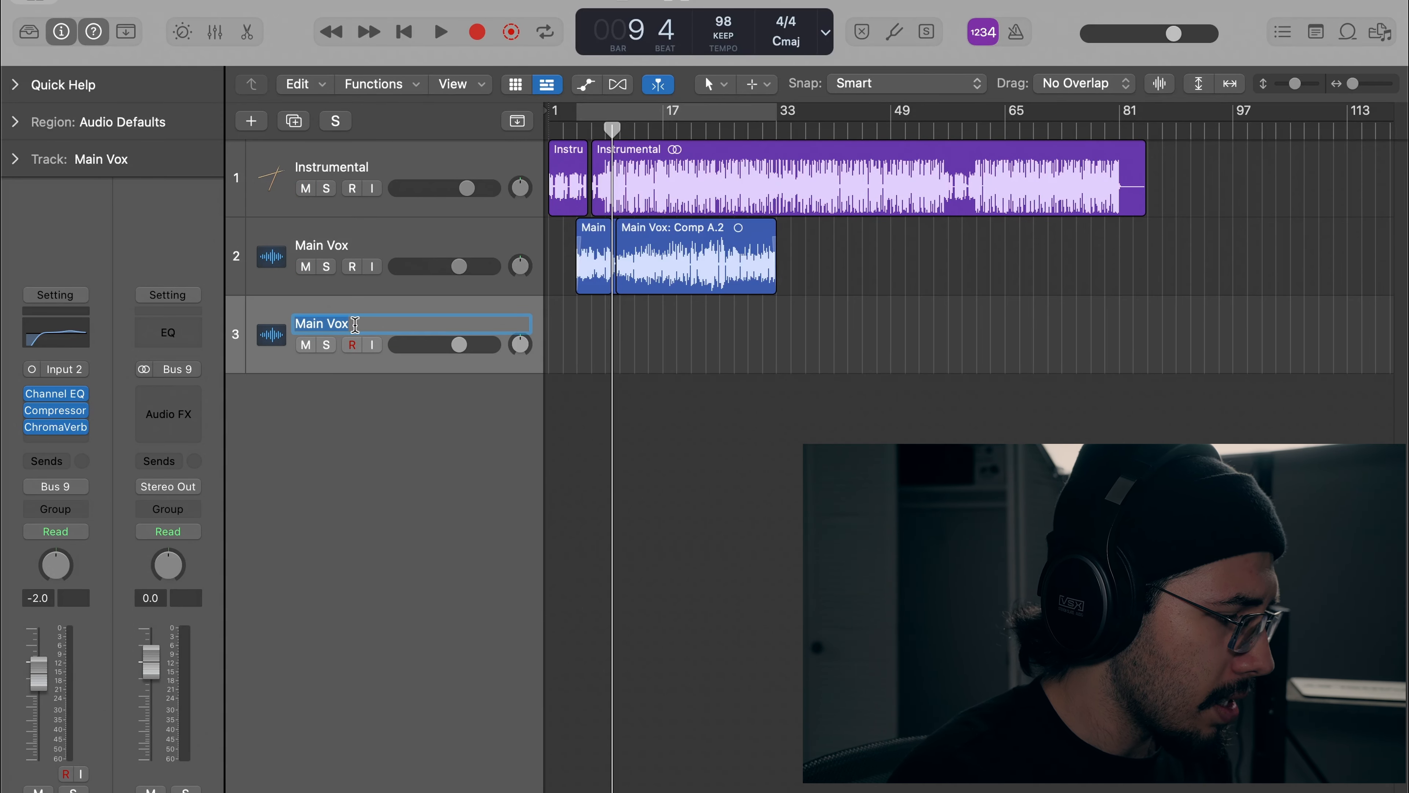
pyautogui.click(363, 245)
pyautogui.doubleClick(363, 245)
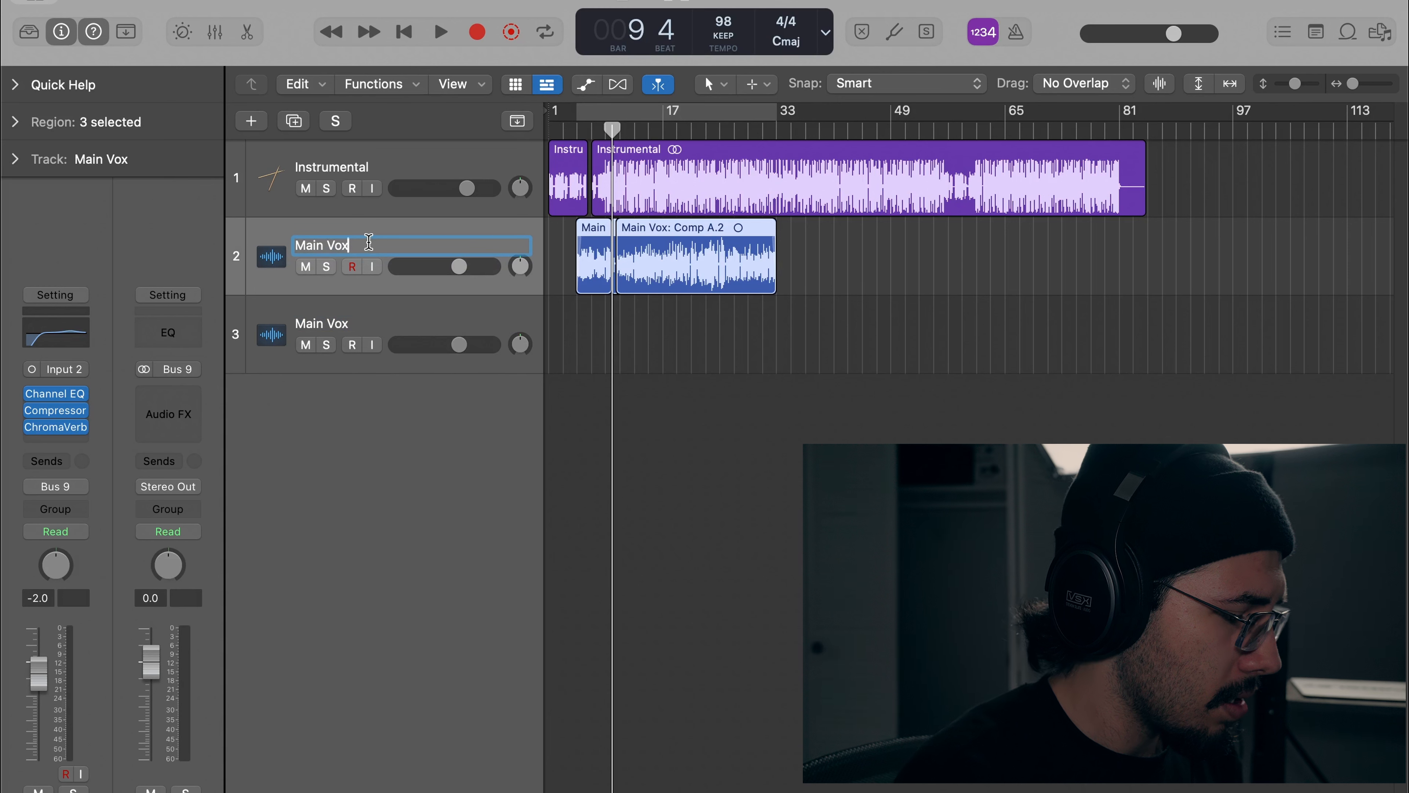
pyautogui.write('1st go.')
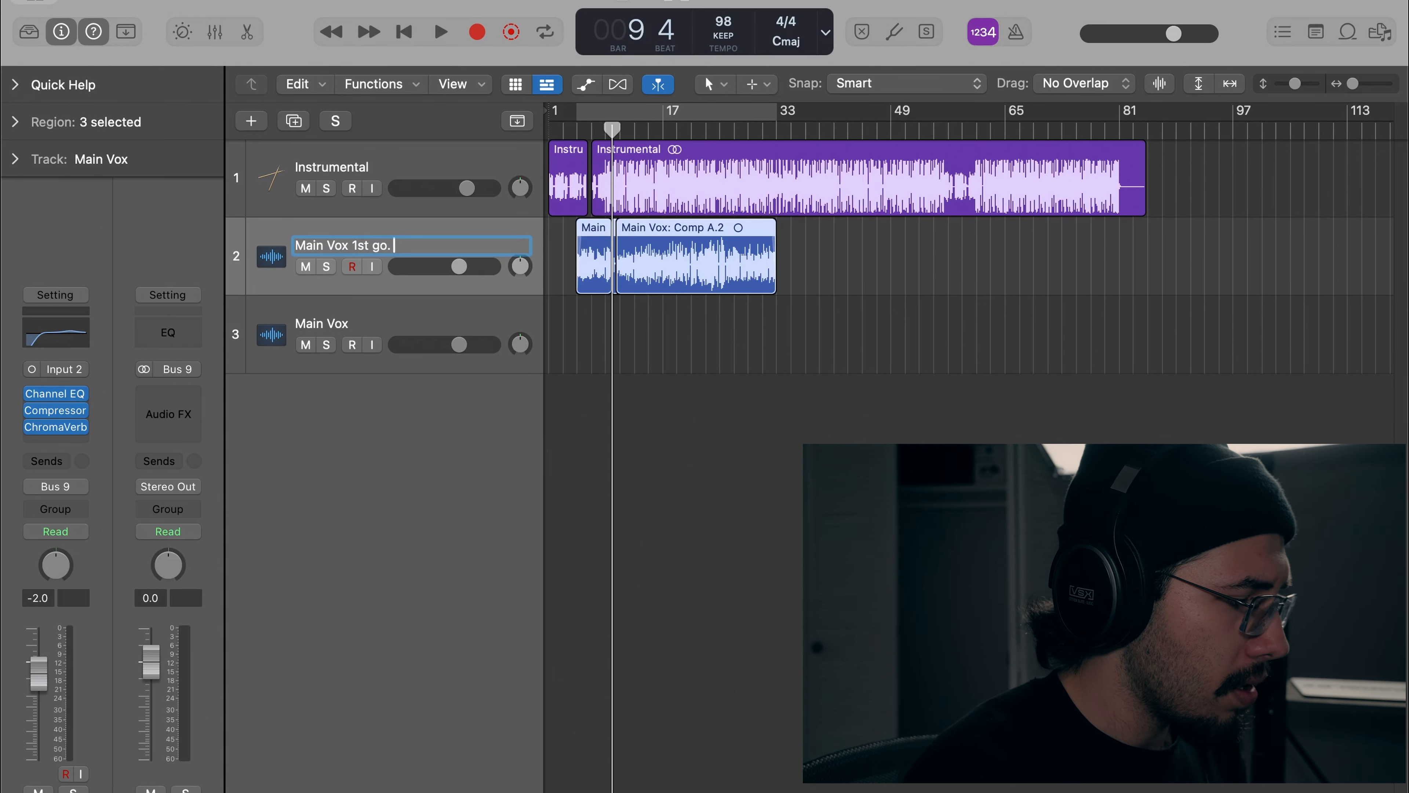
pyautogui.moveTo(366, 318); pyautogui.dragTo(381, 258)
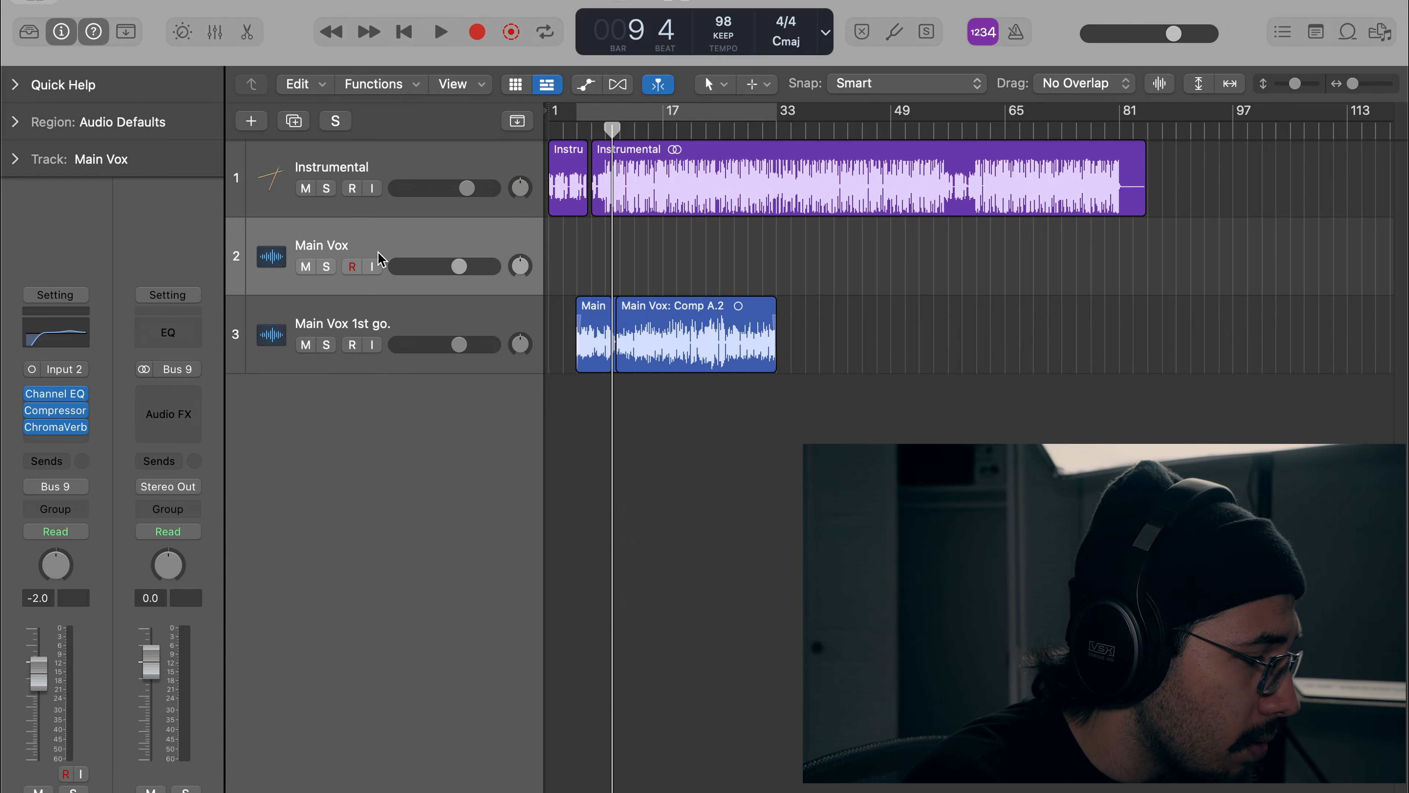
# Step: Mute the Main Vox 1st go. track and copy all its regions to the Main Vox track at the same timeline position
pyautogui.click(305, 344)
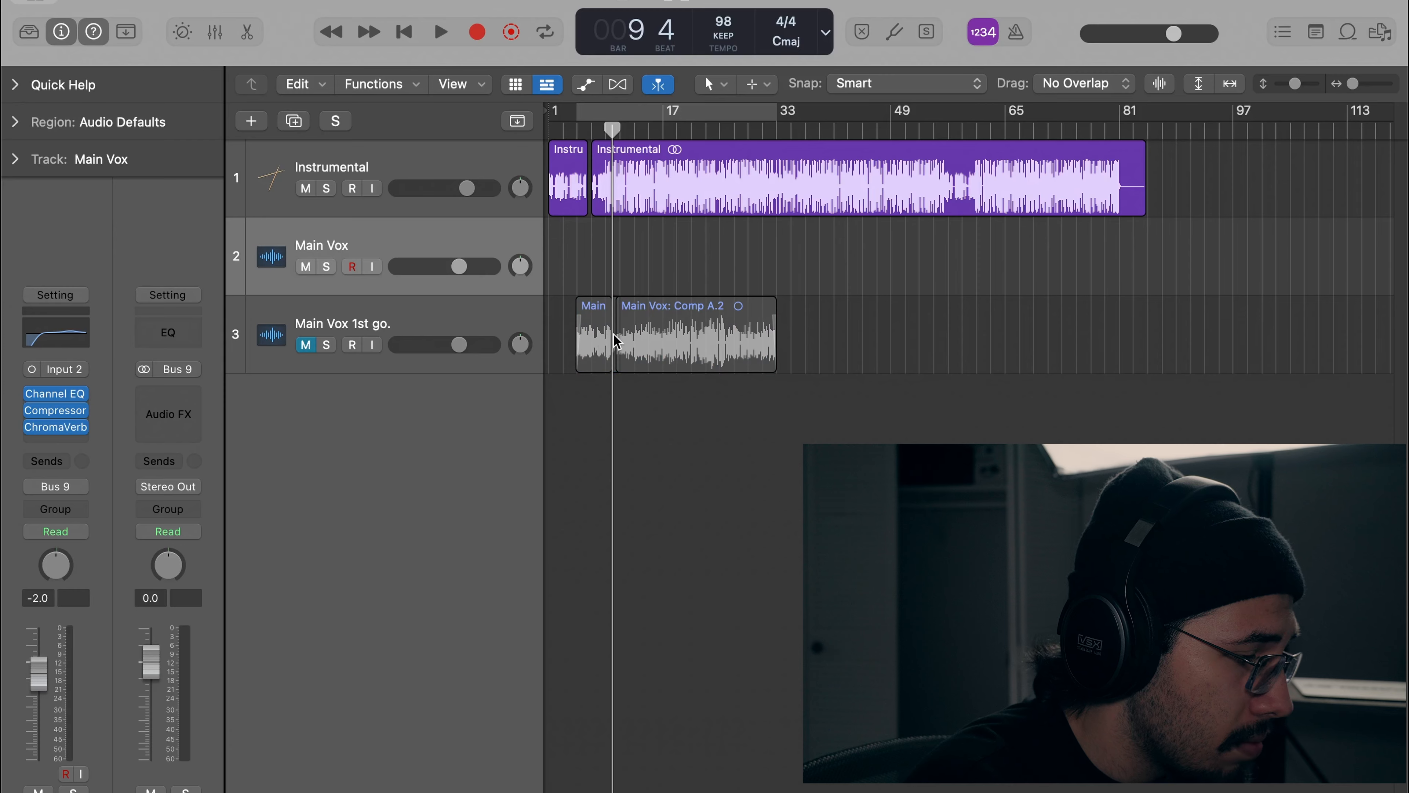
pyautogui.scroll(8, 650, 348)
pyautogui.moveTo(876, 467); pyautogui.dragTo(636, 289)
pyautogui.hscroll(-4, 635, 290)
pyautogui.moveTo(705, 324); pyautogui.dragTo(704, 252)
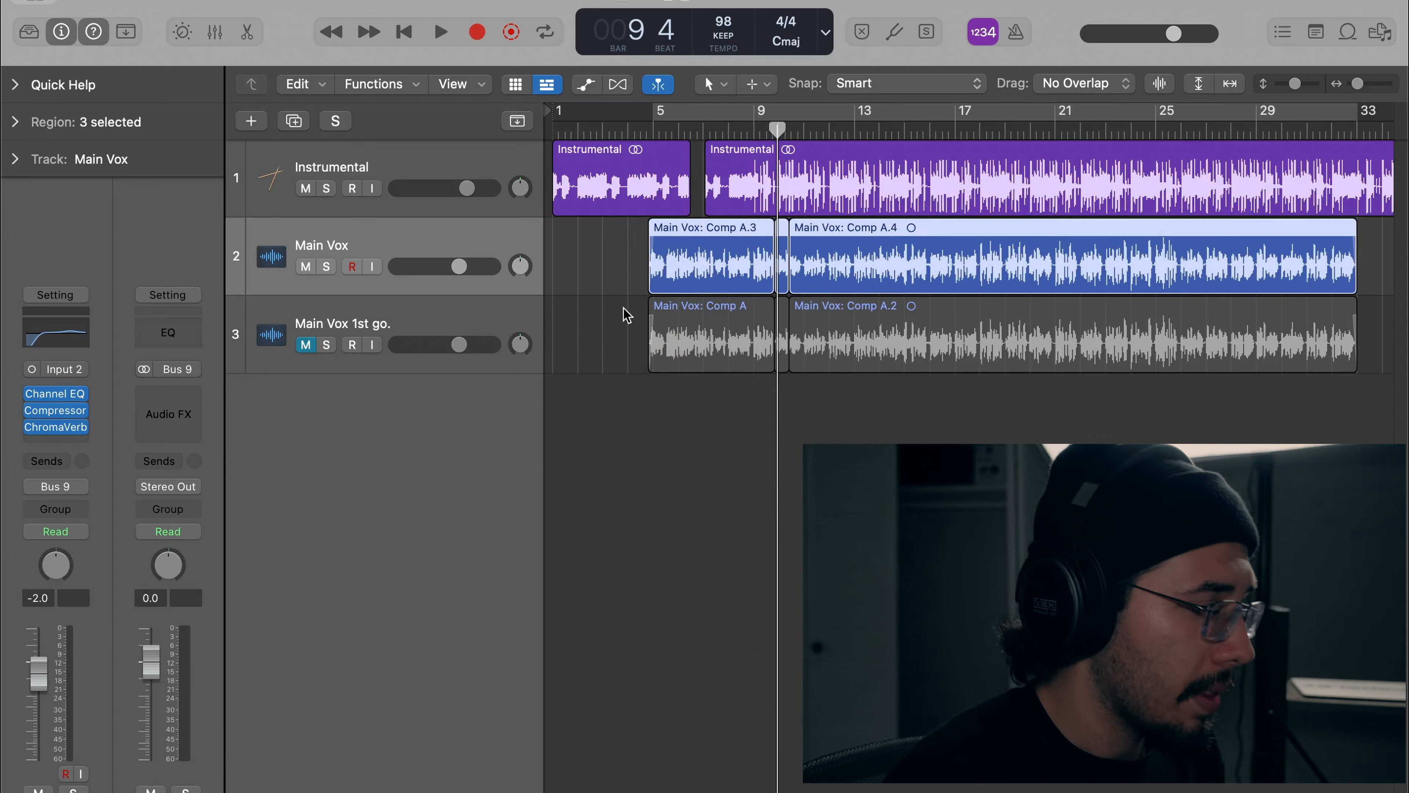
# Step: Play a short passage of the copied Main Vox with the instrumental, then stop playback
pyautogui.press('space')
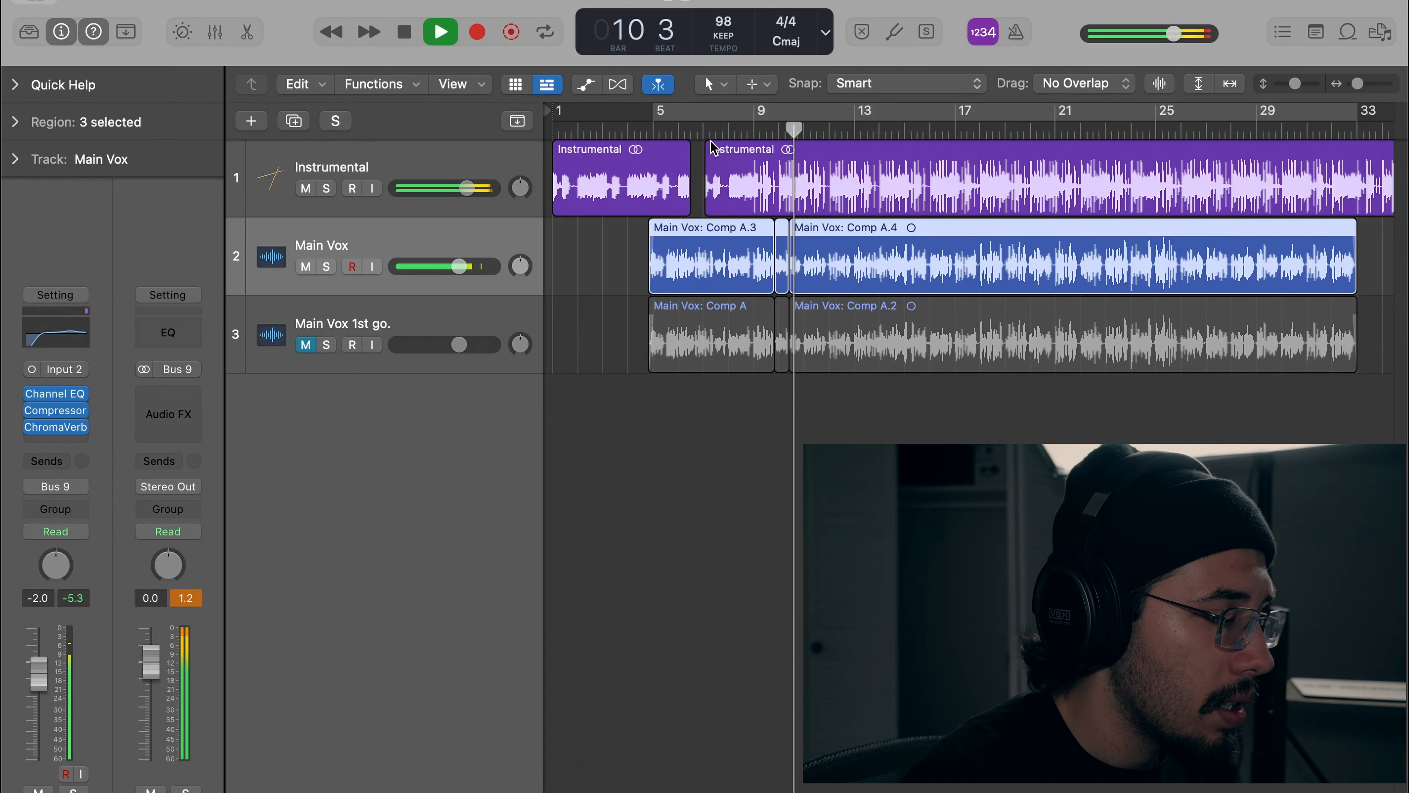
pyautogui.press('space')
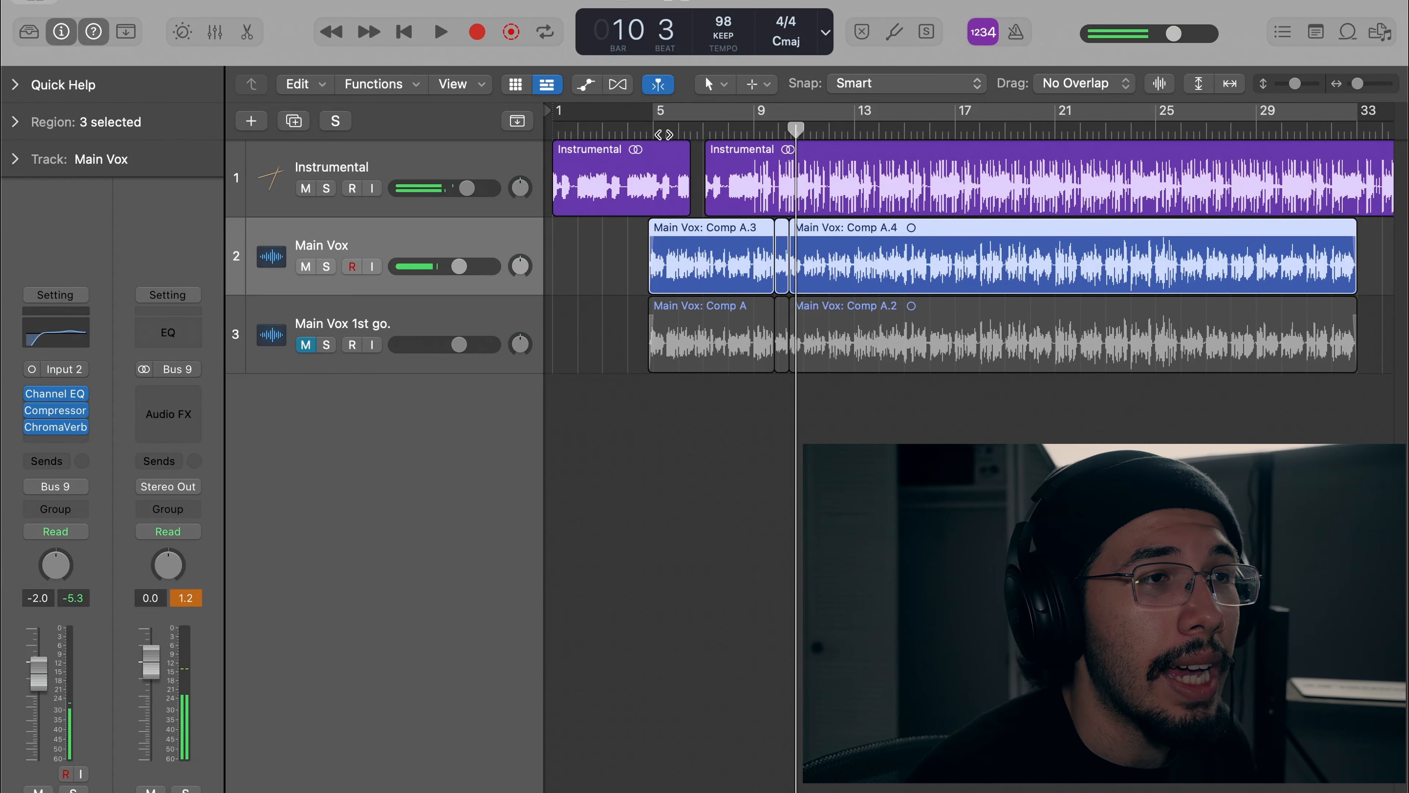
# Step: Remove the Channel EQ, Compressor and ChromaVerb plug-ins from the Main Vox channel strip
pyautogui.click(83, 397)
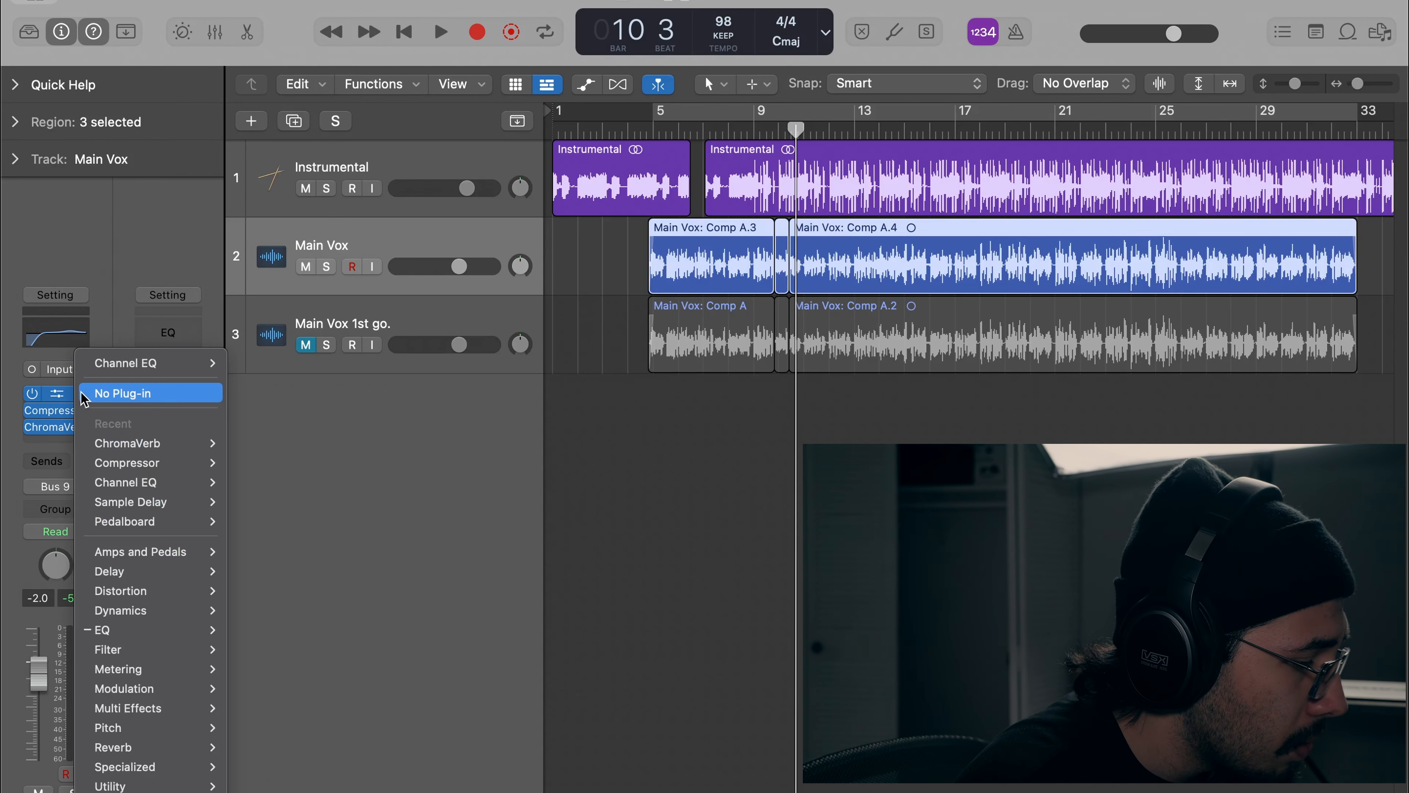
pyautogui.click(110, 393)
pyautogui.click(83, 394)
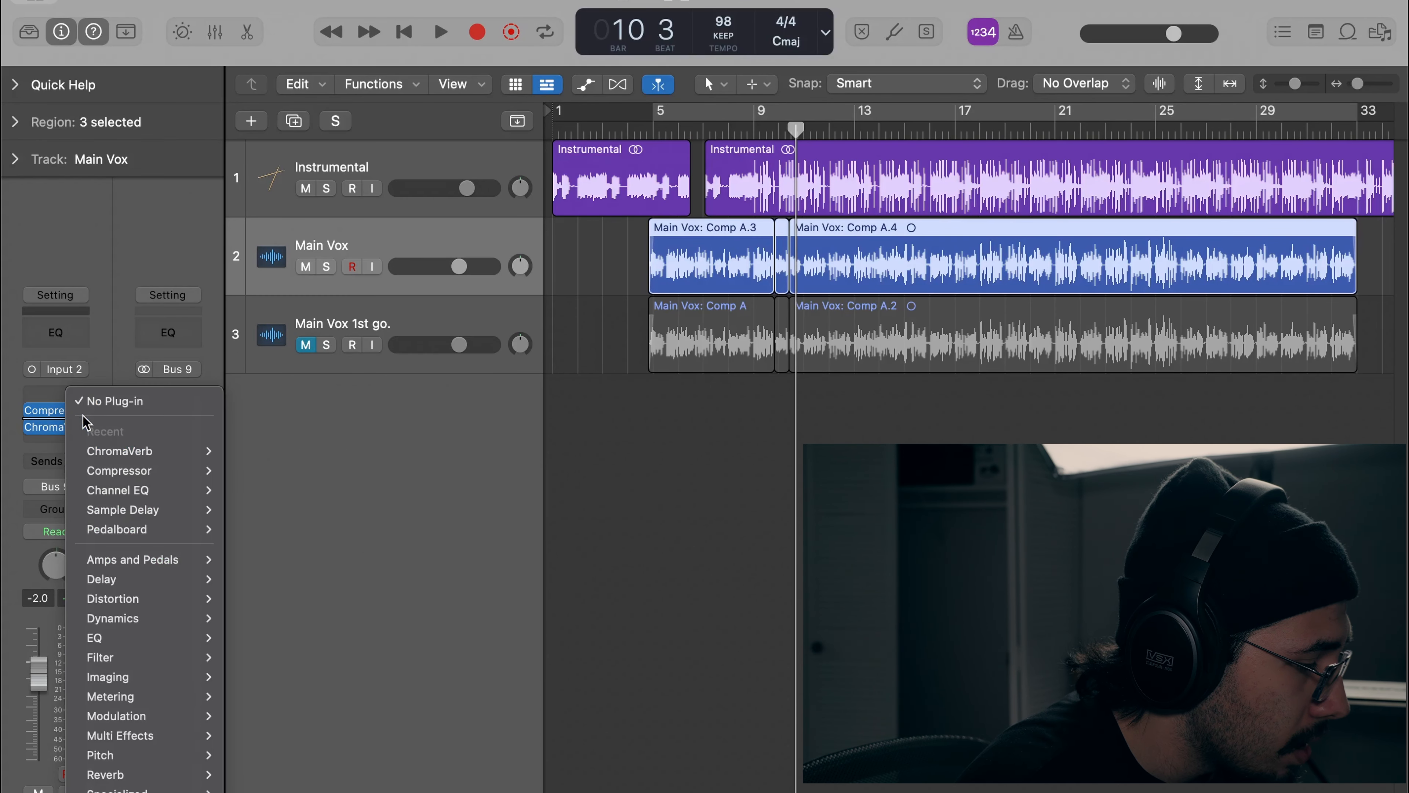
pyautogui.click(45, 410)
pyautogui.click(82, 408)
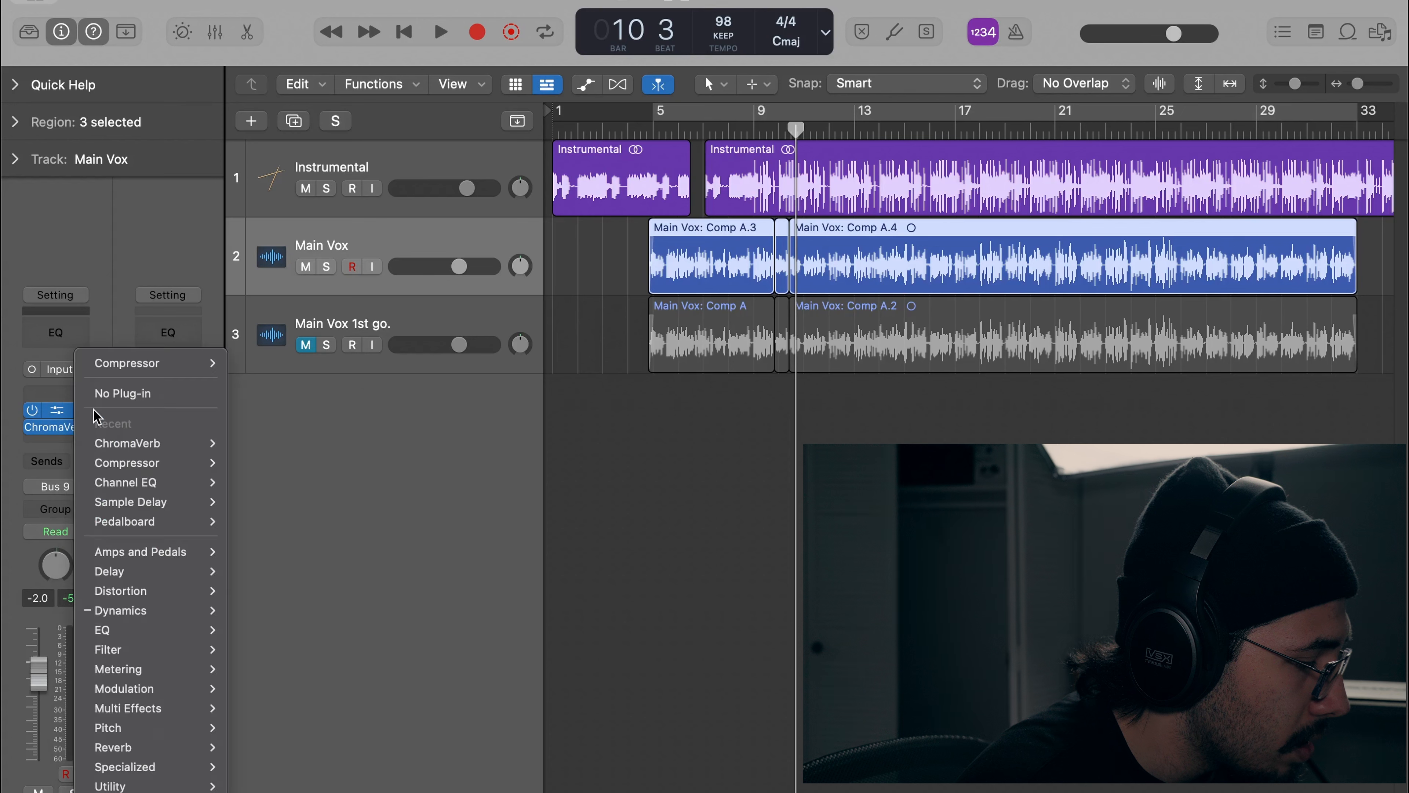
pyautogui.click(123, 393)
pyautogui.click(80, 427)
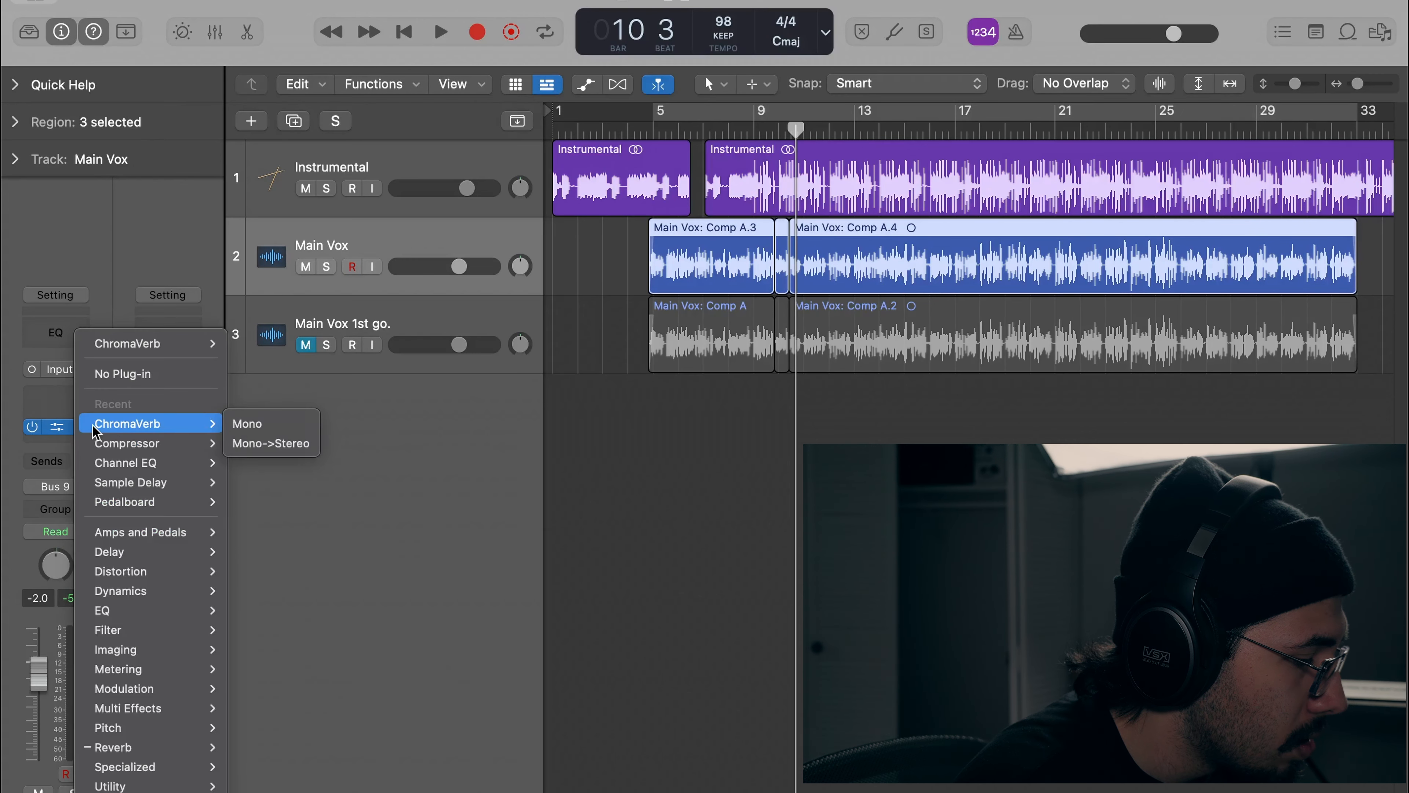
pyautogui.click(134, 380)
# Step: Insert the Gain utility plug-in on the Main Vox track and set its gain to -12 dB
pyautogui.click(55, 438)
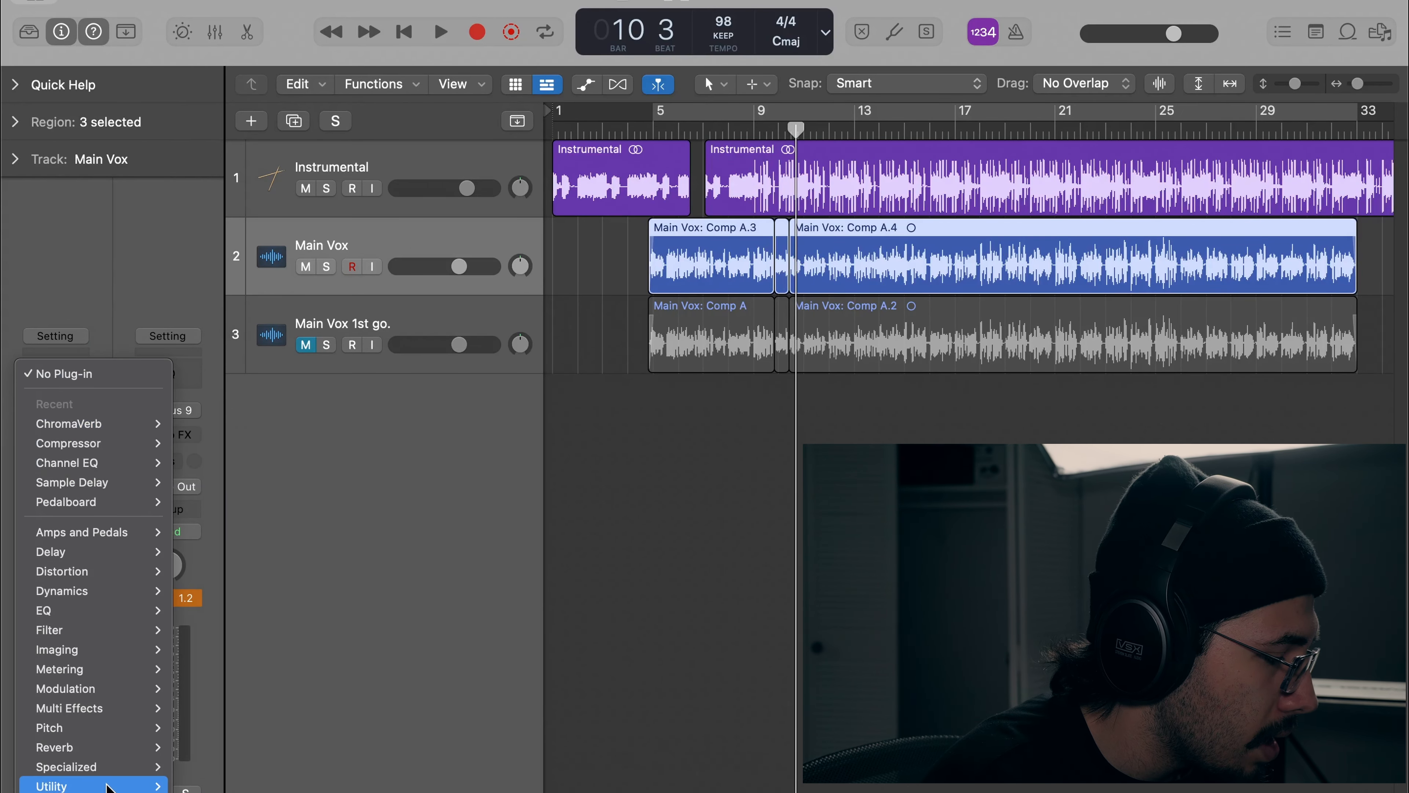
pyautogui.moveTo(108, 788)
pyautogui.moveTo(222, 779)
pyautogui.click(324, 779)
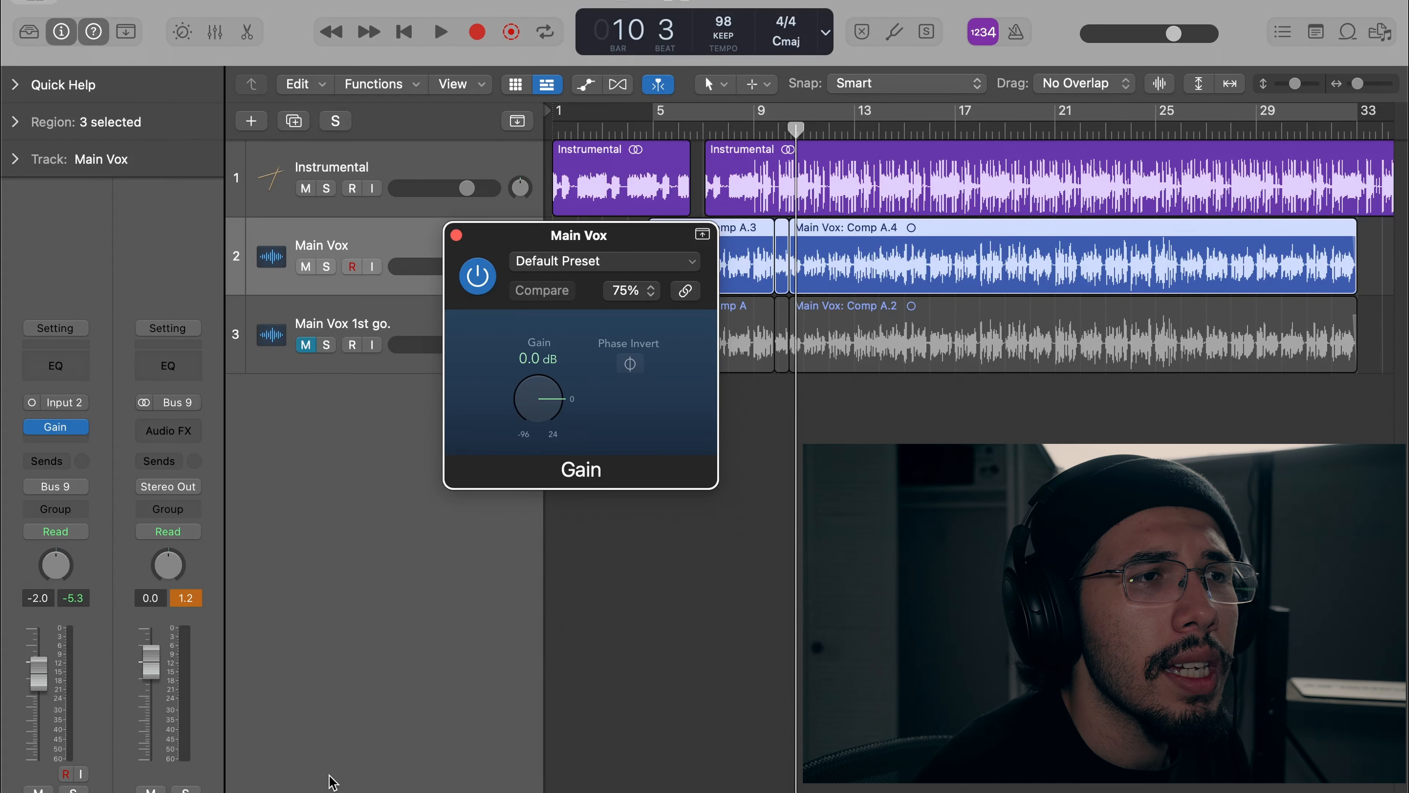
pyautogui.moveTo(569, 400); pyautogui.dragTo(569, 432)
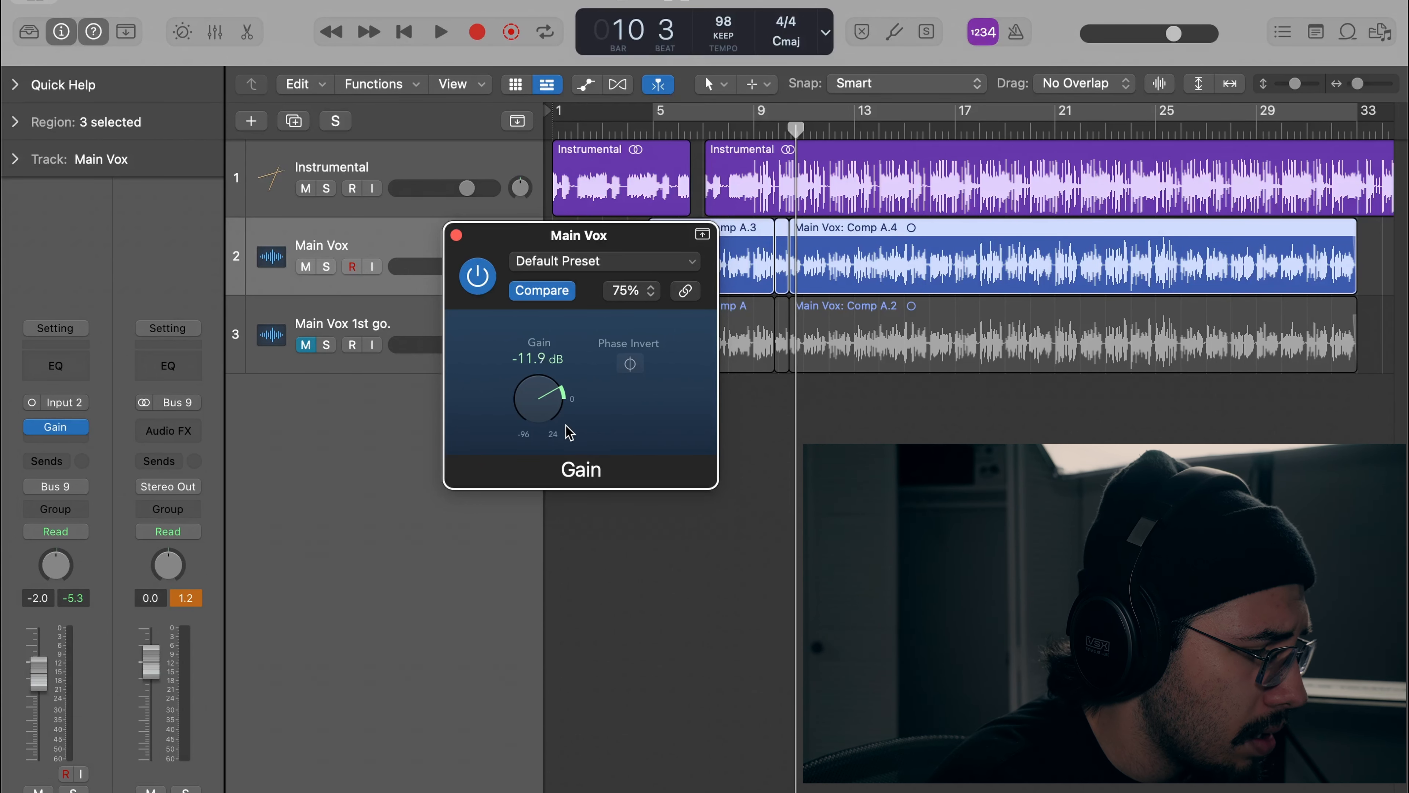
pyautogui.moveTo(570, 433); pyautogui.dragTo(568, 435)
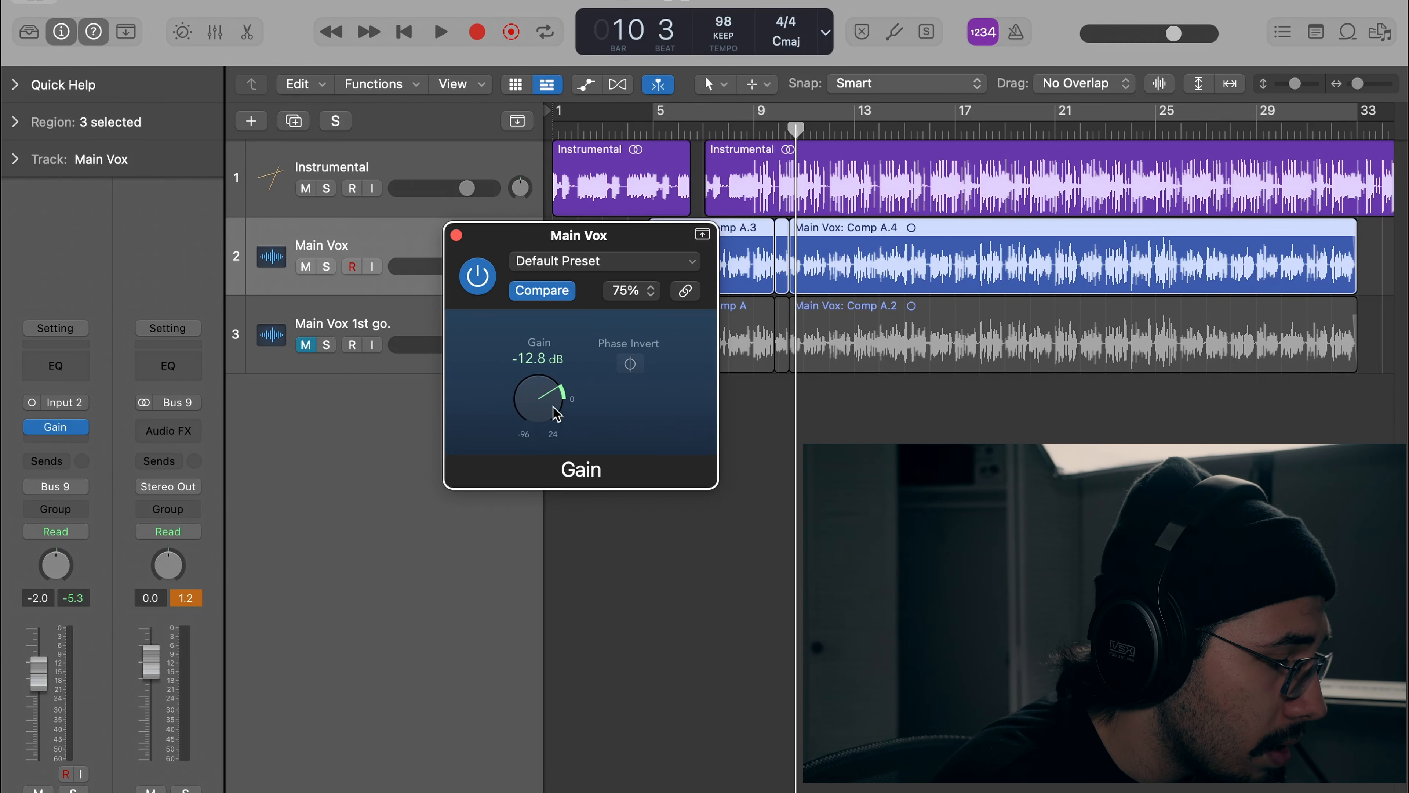
pyautogui.doubleClick(538, 358)
pyautogui.write('-12')
pyautogui.press('Return')
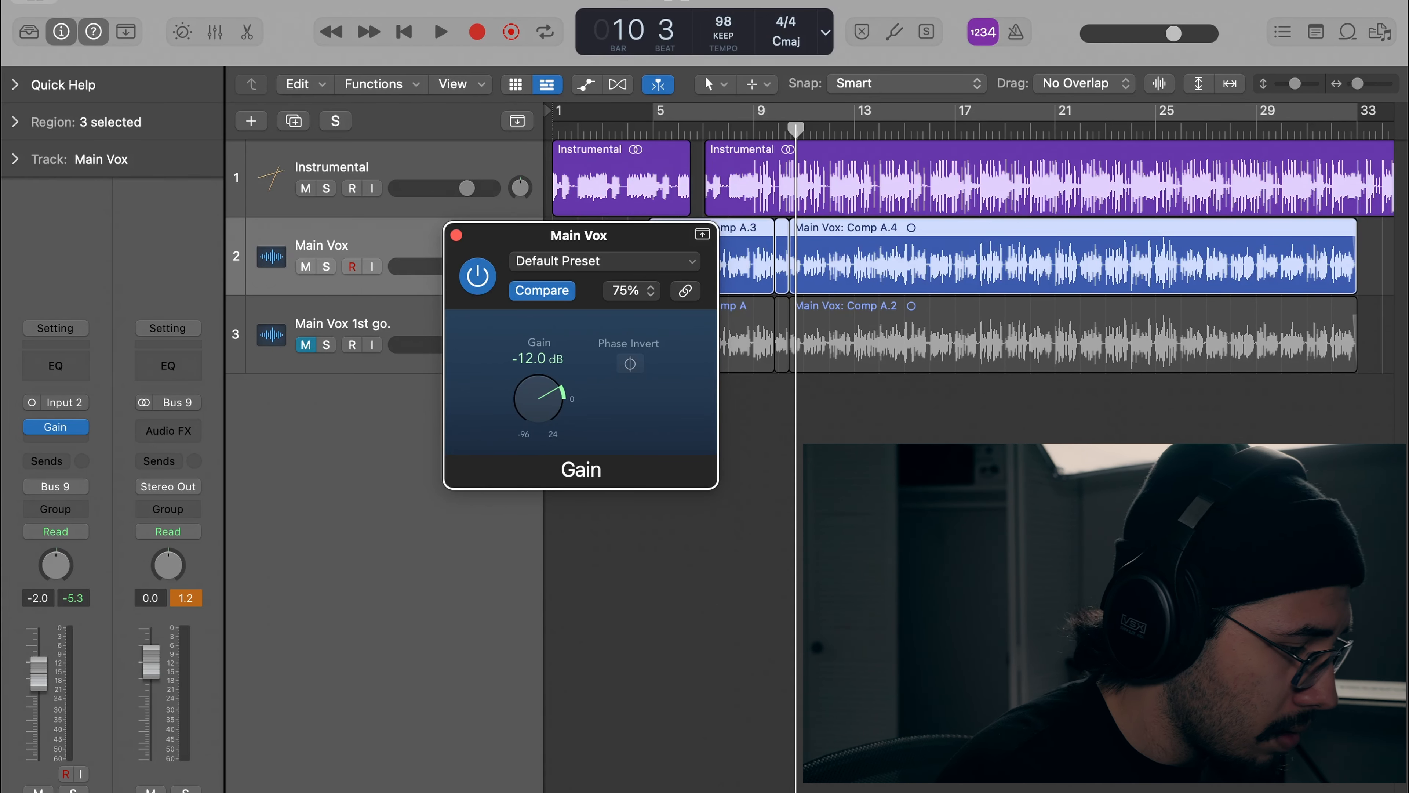
# Step: Play a short passage to check the reduced Main Vox level against the instrumental, moving the Gain window clear of the tracks
pyautogui.press('space')
pyautogui.moveTo(635, 245); pyautogui.dragTo(860, 369)
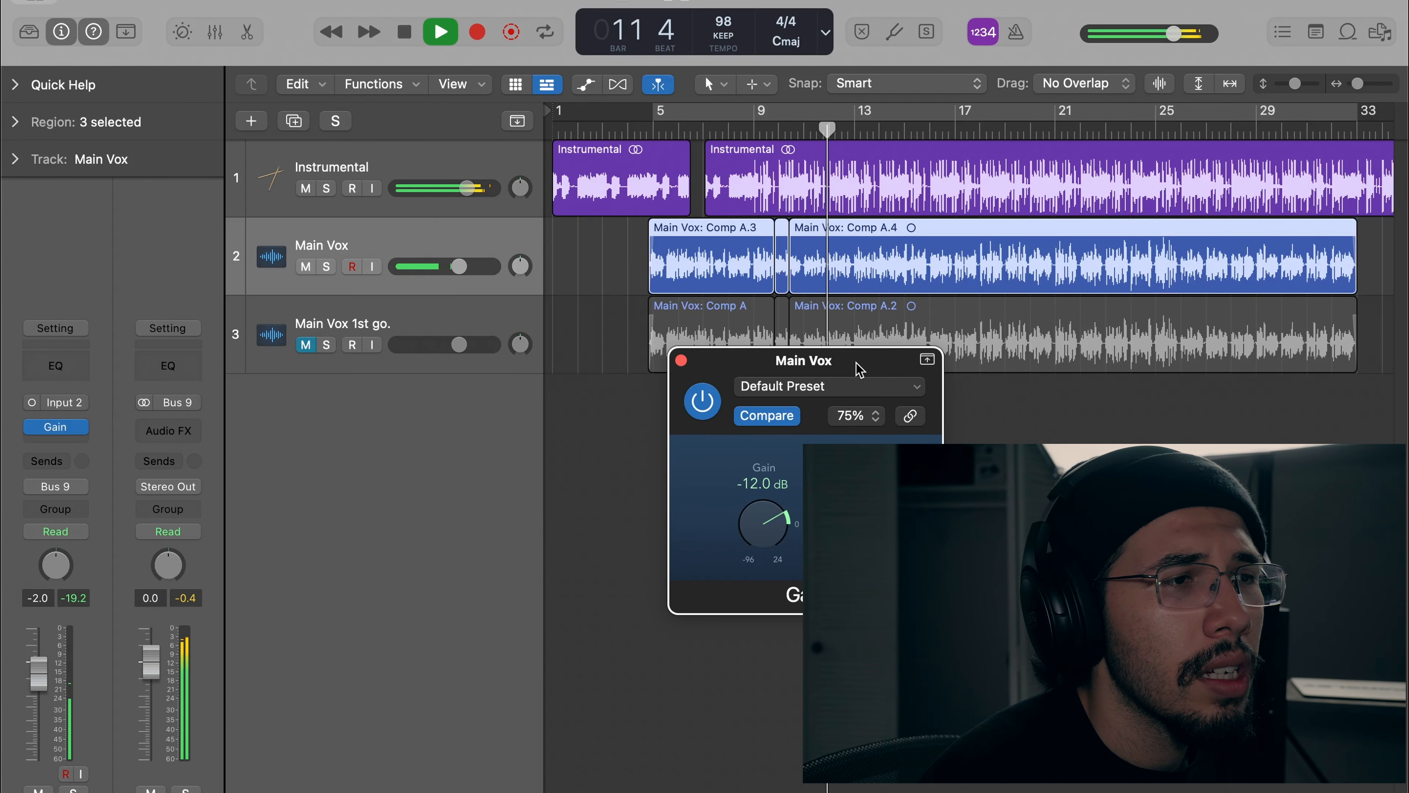
pyautogui.press('space')
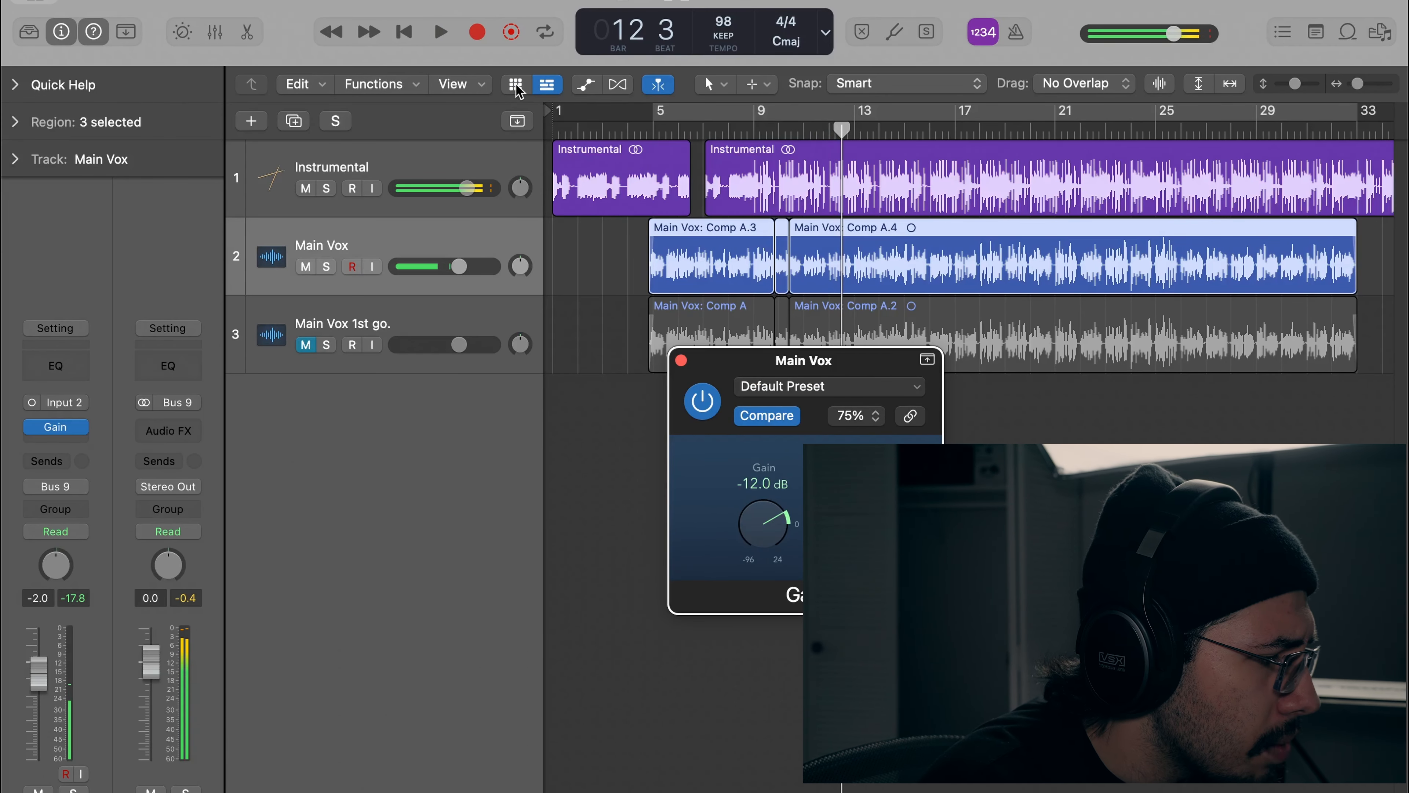
# Step: Lower the Instrumental track's volume to balance it with the vocal, fine-tuning the level during playback
pyautogui.moveTo(463, 188); pyautogui.dragTo(421, 187)
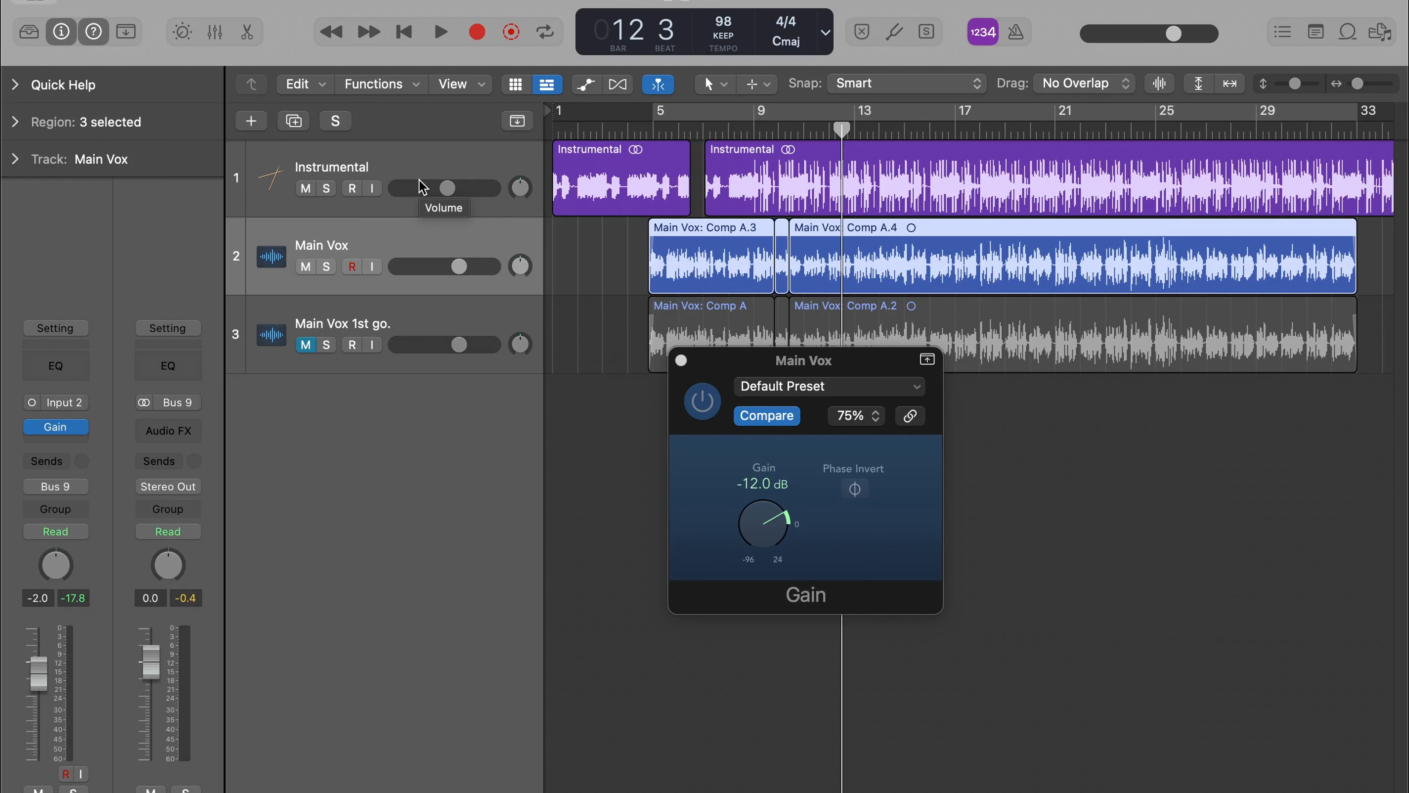
pyautogui.click(448, 189)
pyautogui.press('space')
pyautogui.moveTo(439, 189); pyautogui.dragTo(458, 188)
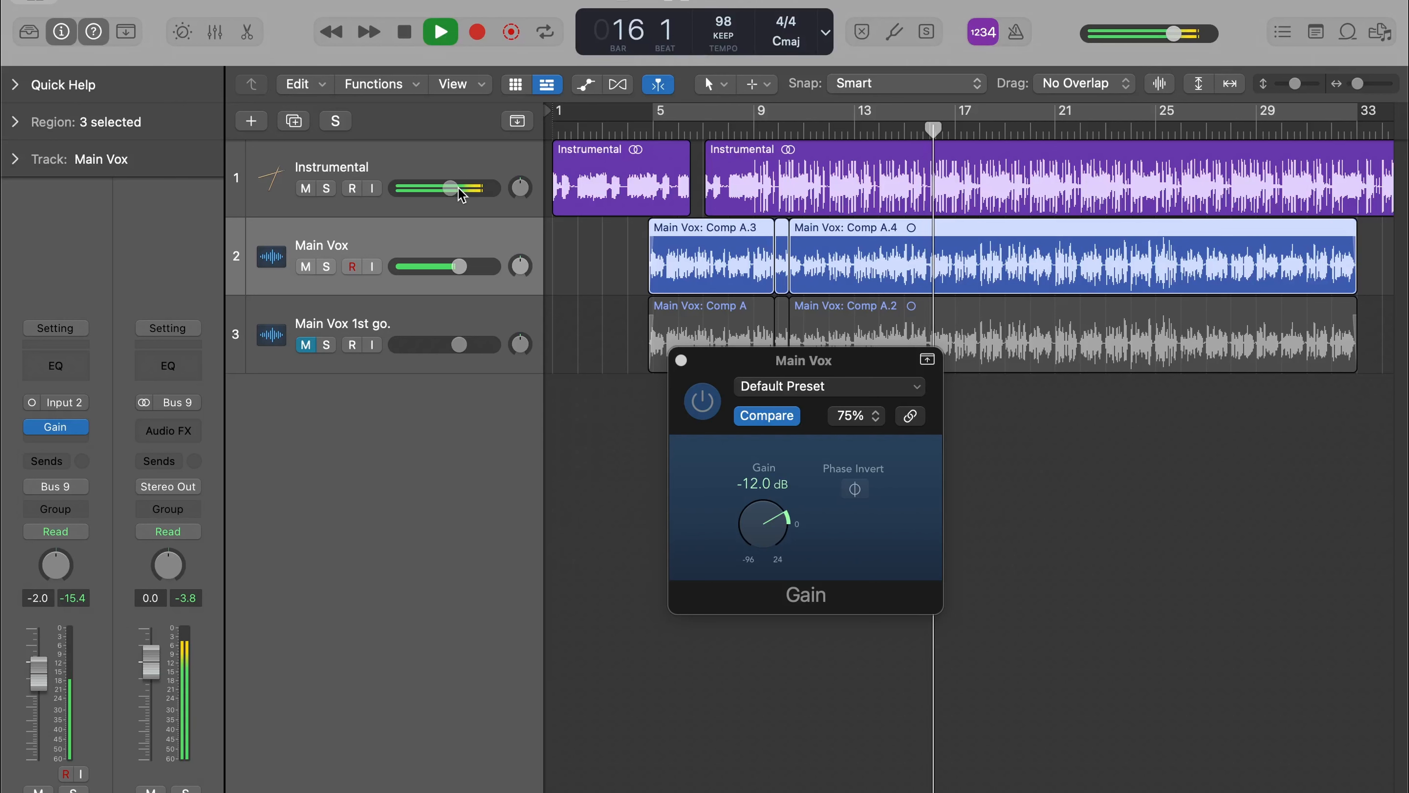
pyautogui.moveTo(458, 188); pyautogui.dragTo(432, 190)
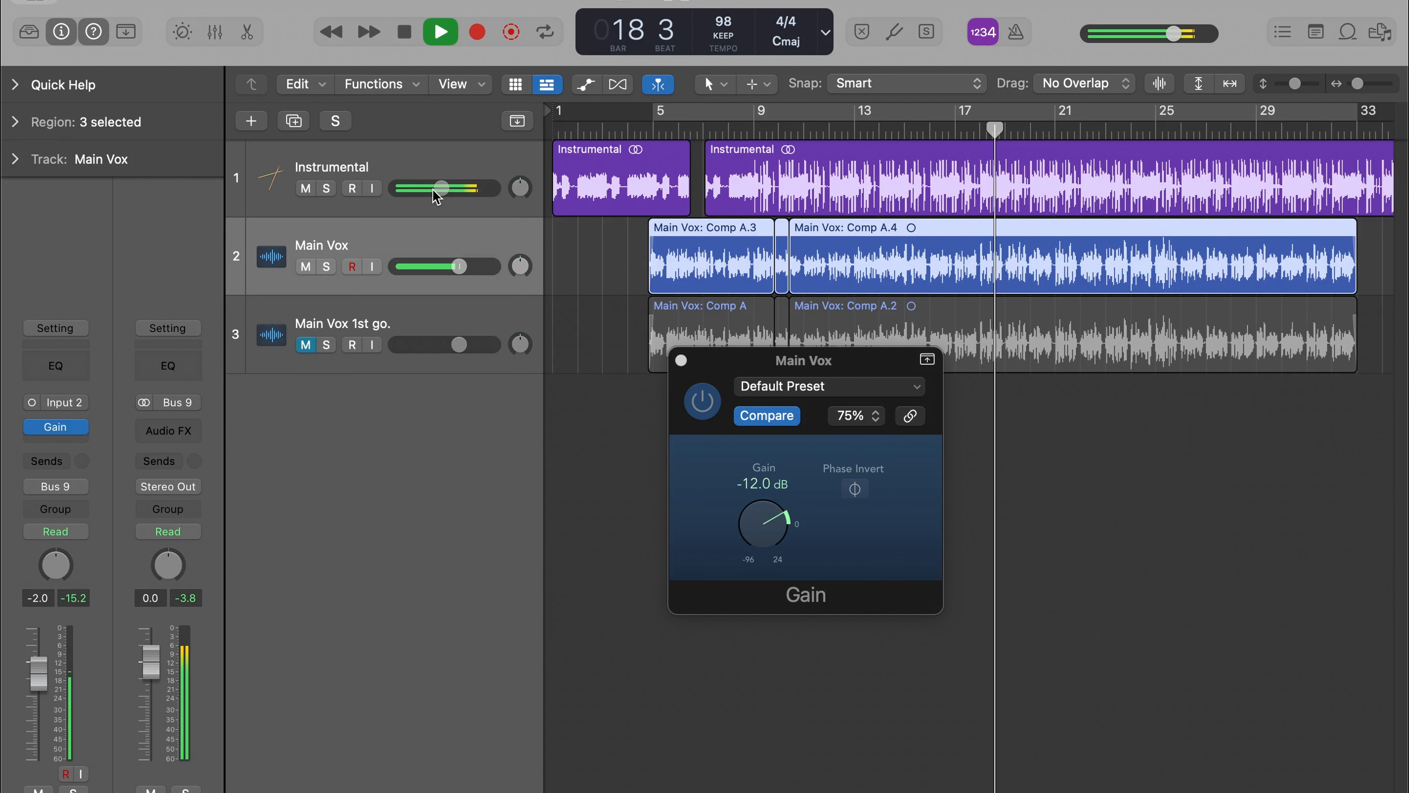
pyautogui.press('space')
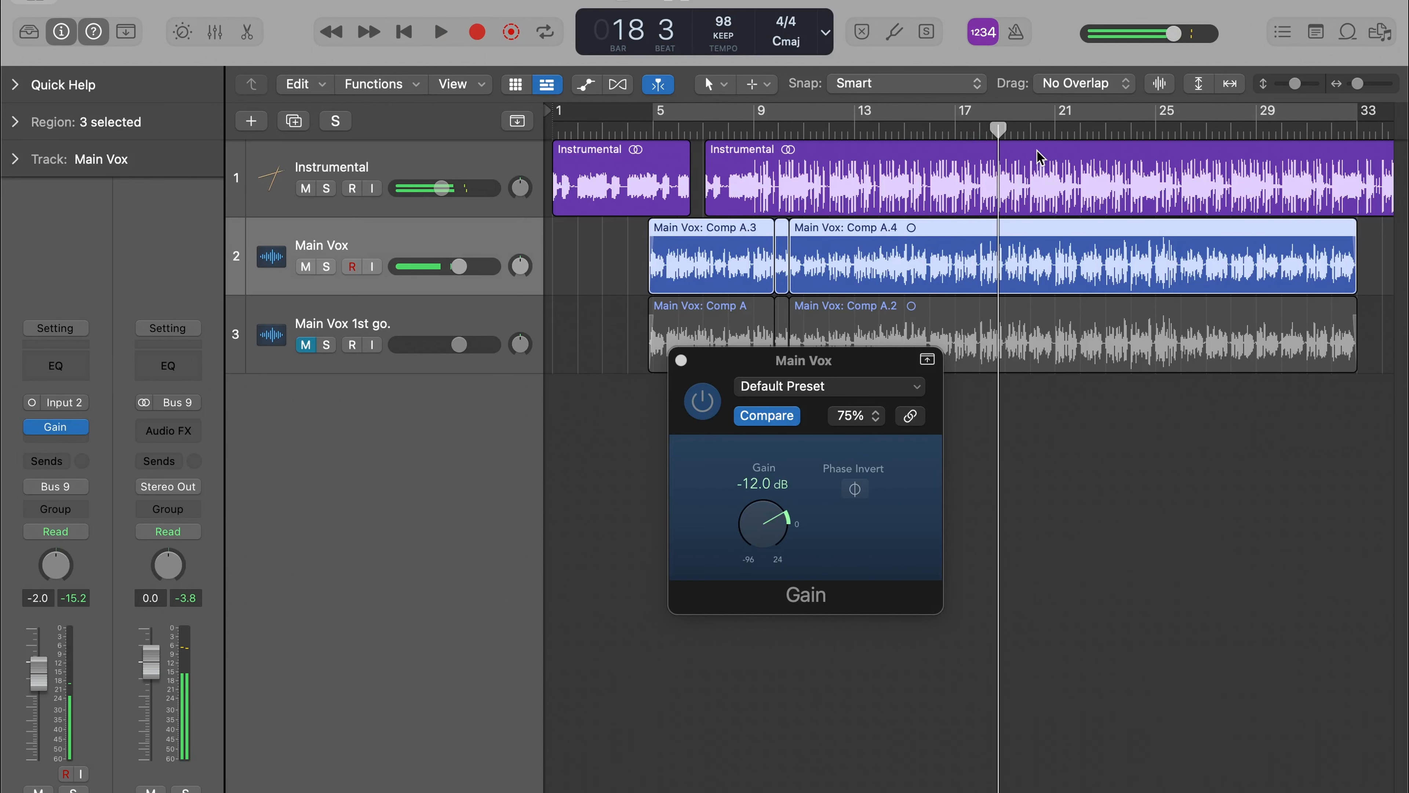
# Step: Close the Gain window, add a Channel EQ to Main Vox, and set its high-pass filter to 90 Hz
pyautogui.click(682, 360)
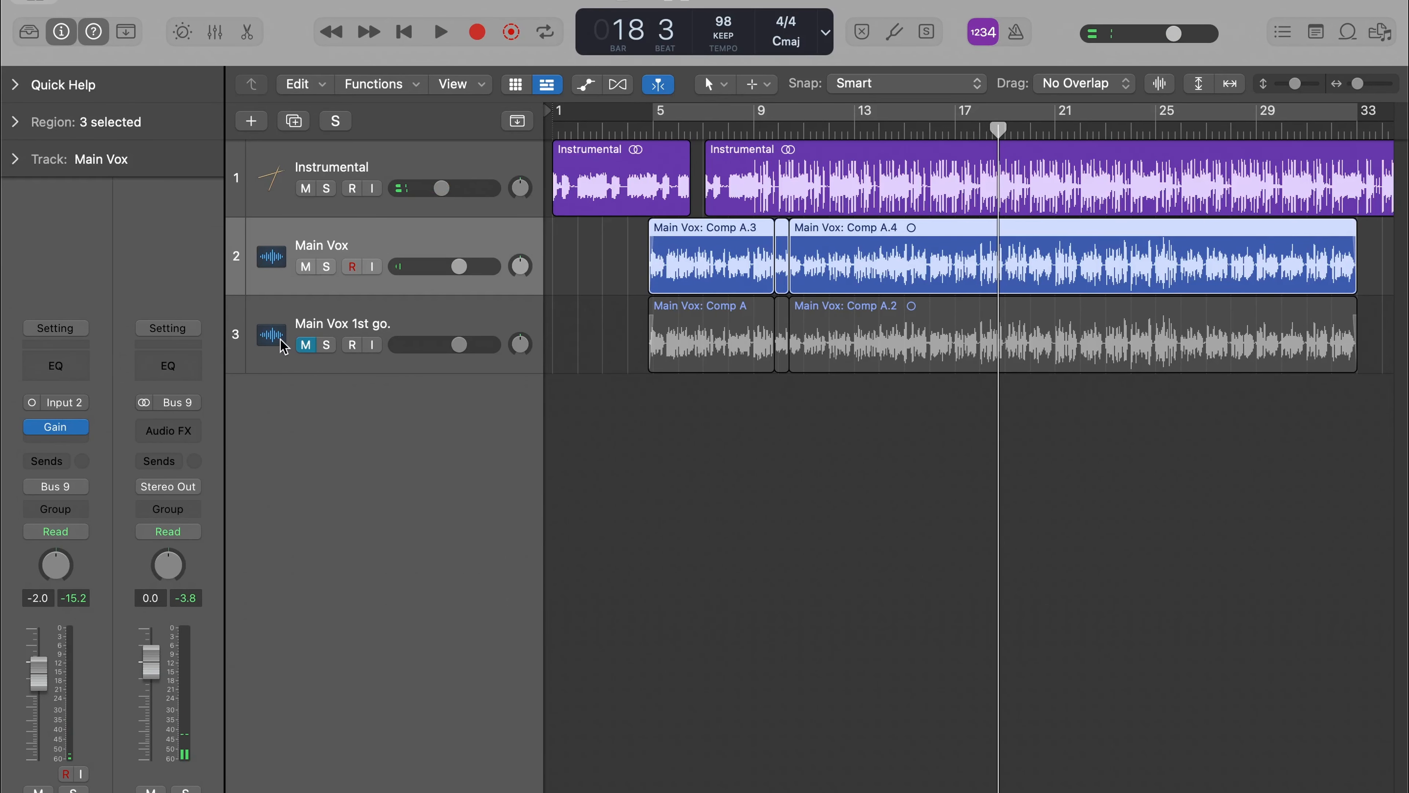
pyautogui.click(63, 372)
pyautogui.click(478, 327)
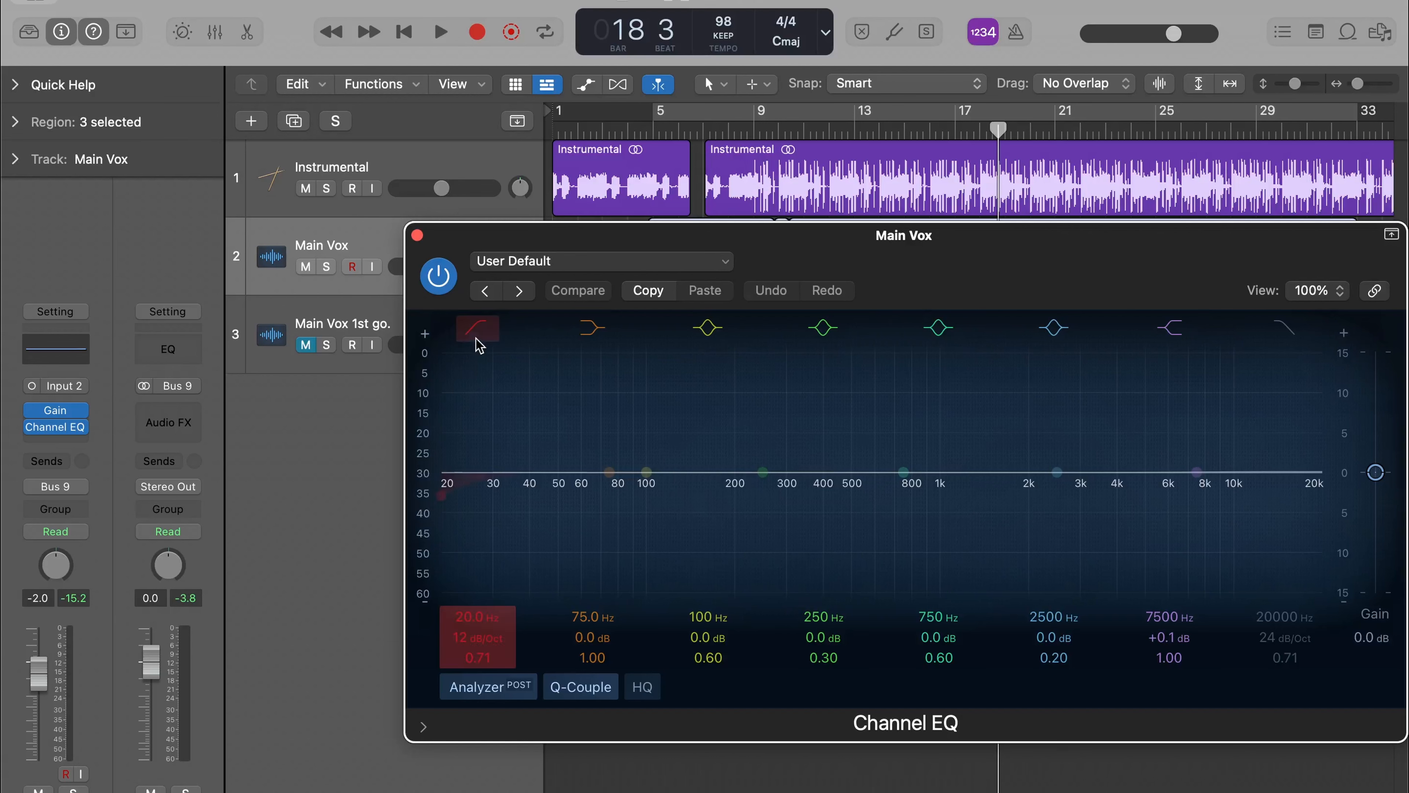
pyautogui.moveTo(456, 488); pyautogui.dragTo(603, 514)
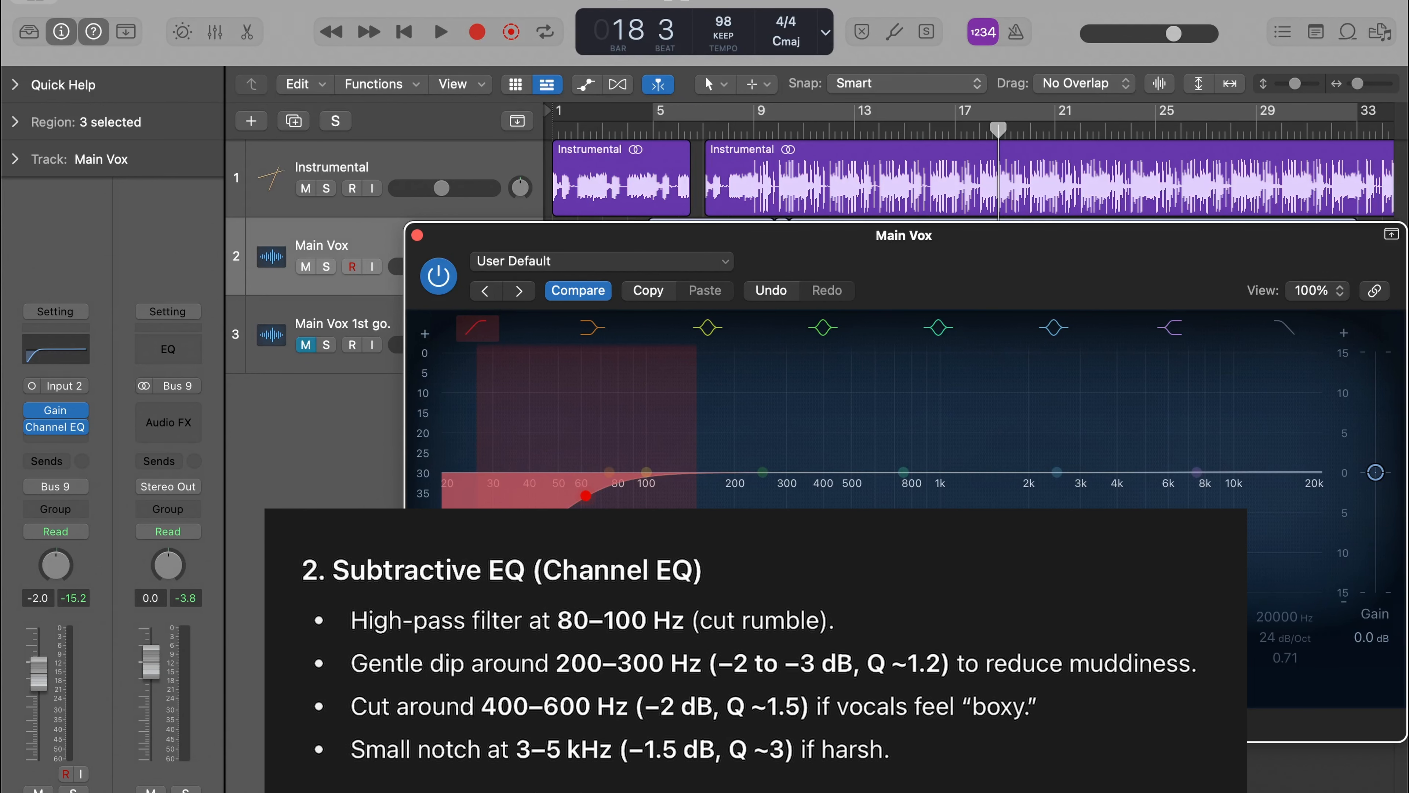
pyautogui.moveTo(477, 617); pyautogui.dragTo(478, 591)
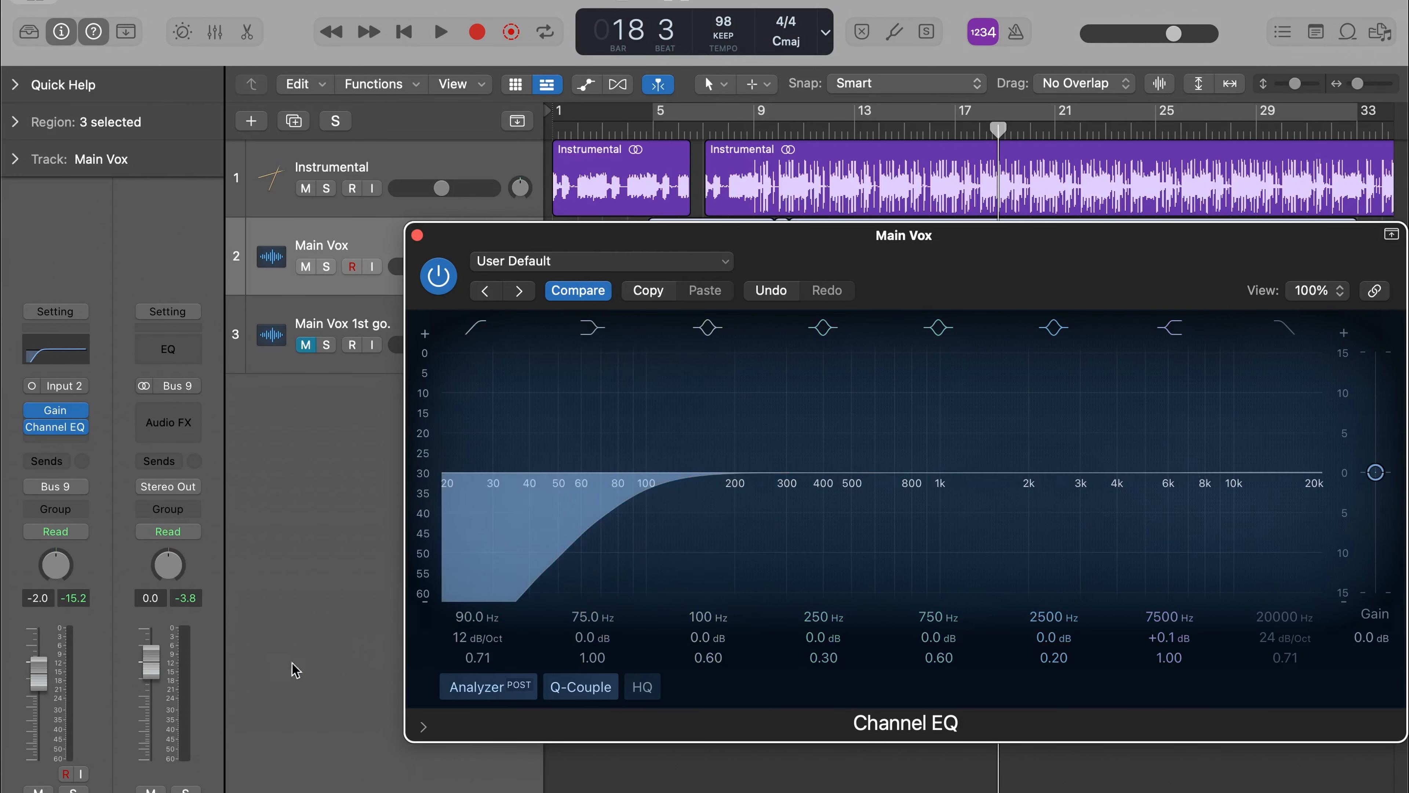
# Step: Cut three Channel EQ bands: 250 Hz at -2.0 dB (Q 1.20), 580 Hz at -2.3 dB (Q 1.50), and 4140 Hz at -1.6 dB (Q 2.00)
pyautogui.moveTo(763, 473); pyautogui.dragTo(777, 488)
pyautogui.scroll(5, 776, 488)
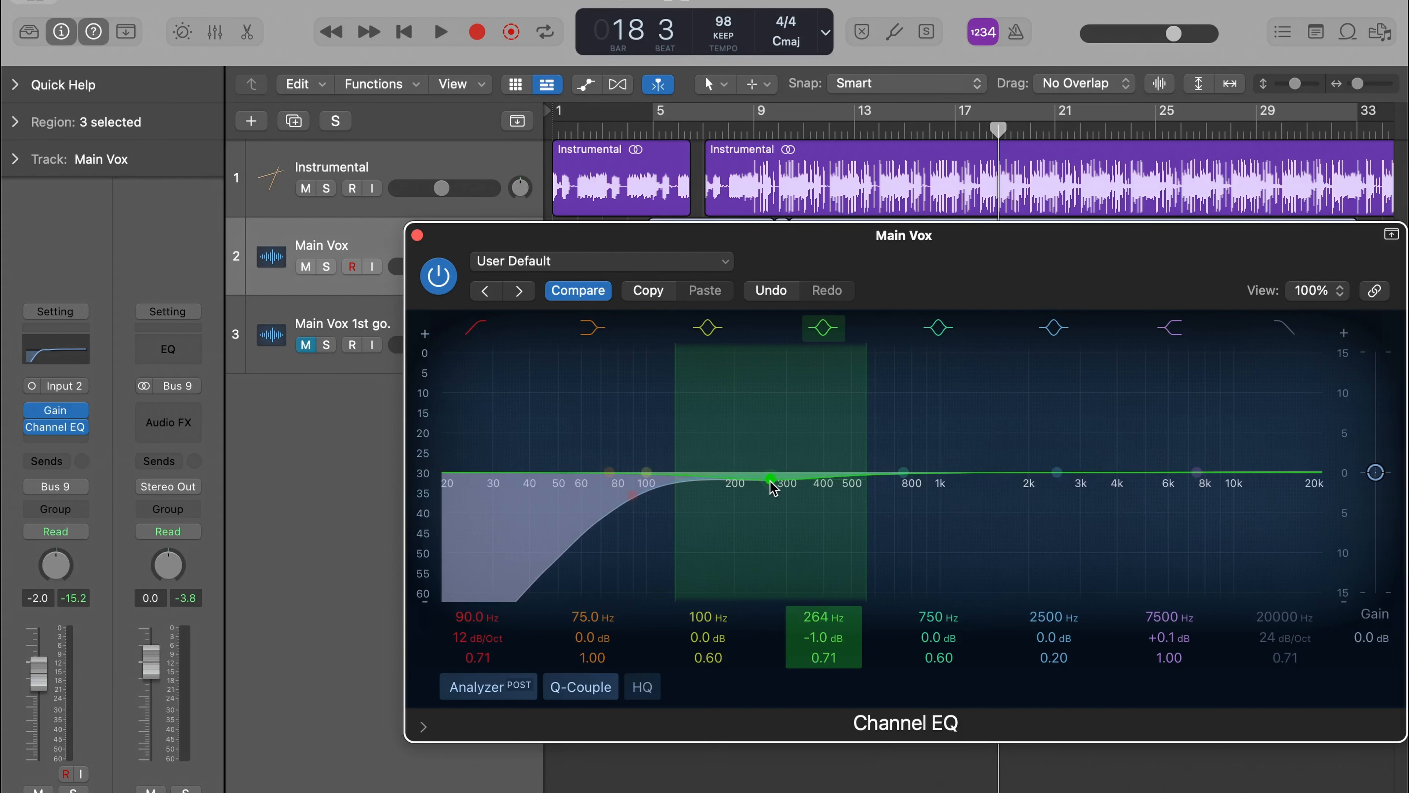
pyautogui.moveTo(771, 481); pyautogui.dragTo(767, 489)
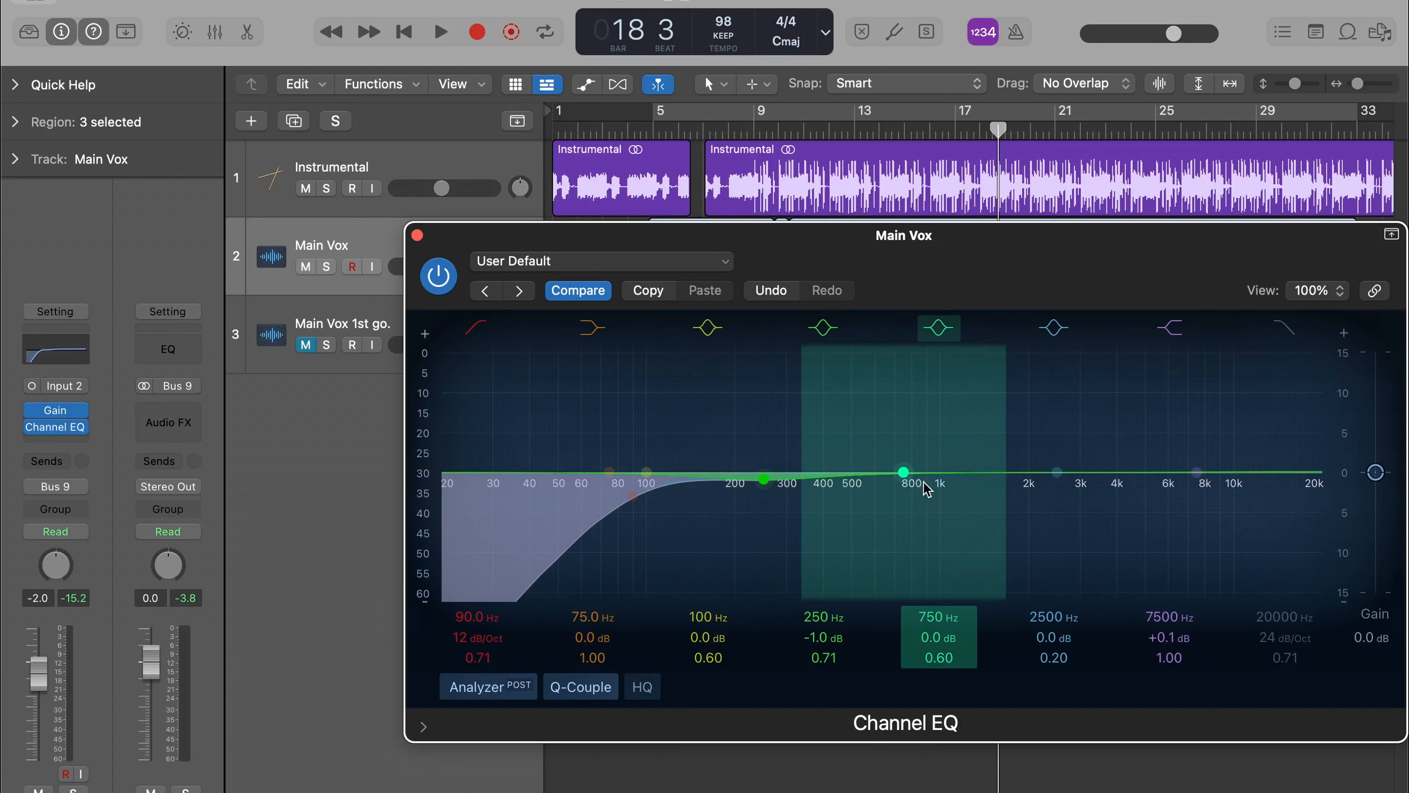
pyautogui.moveTo(904, 475); pyautogui.dragTo(905, 459)
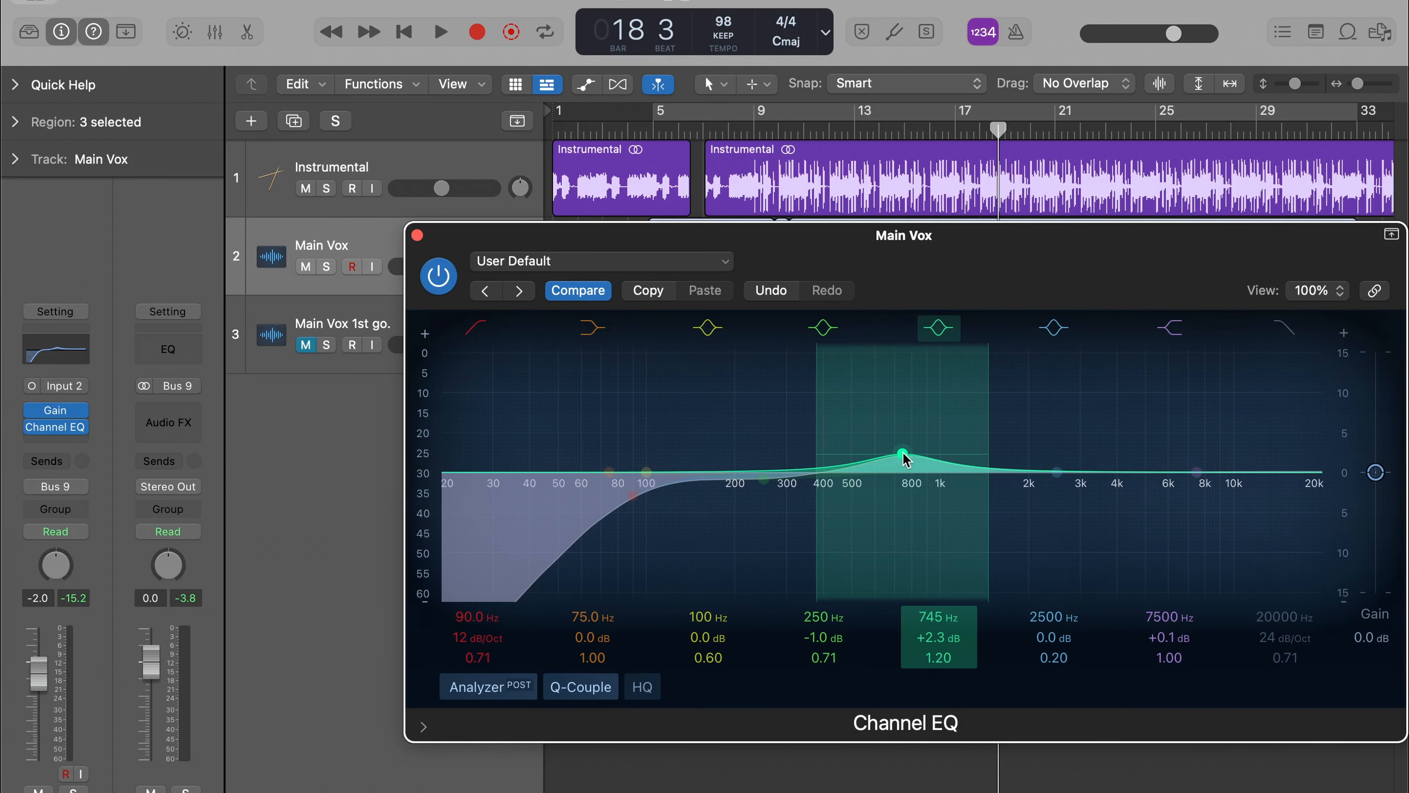
pyautogui.moveTo(763, 484); pyautogui.dragTo(763, 494)
pyautogui.moveTo(904, 455); pyautogui.dragTo(870, 498)
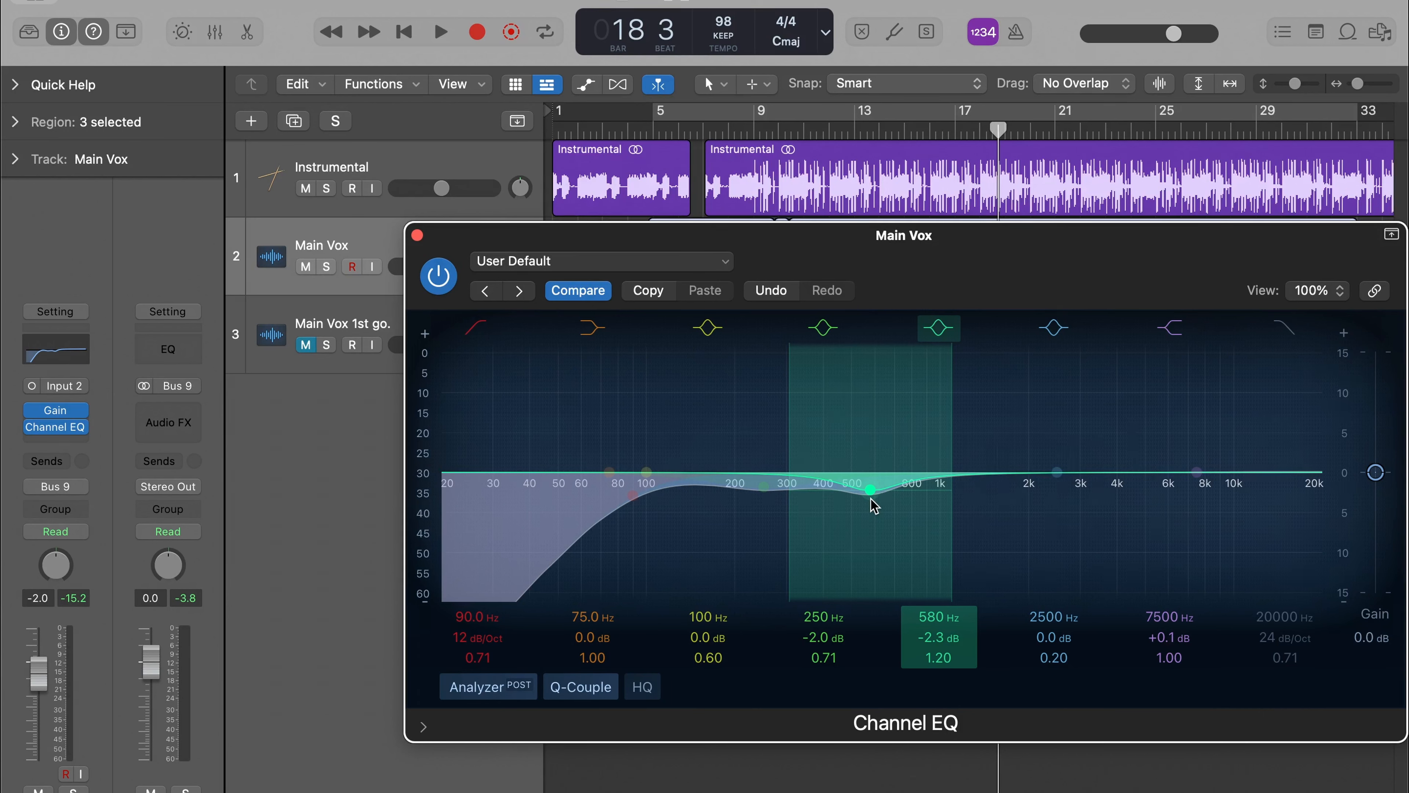
pyautogui.moveTo(1057, 476); pyautogui.dragTo(1107, 494)
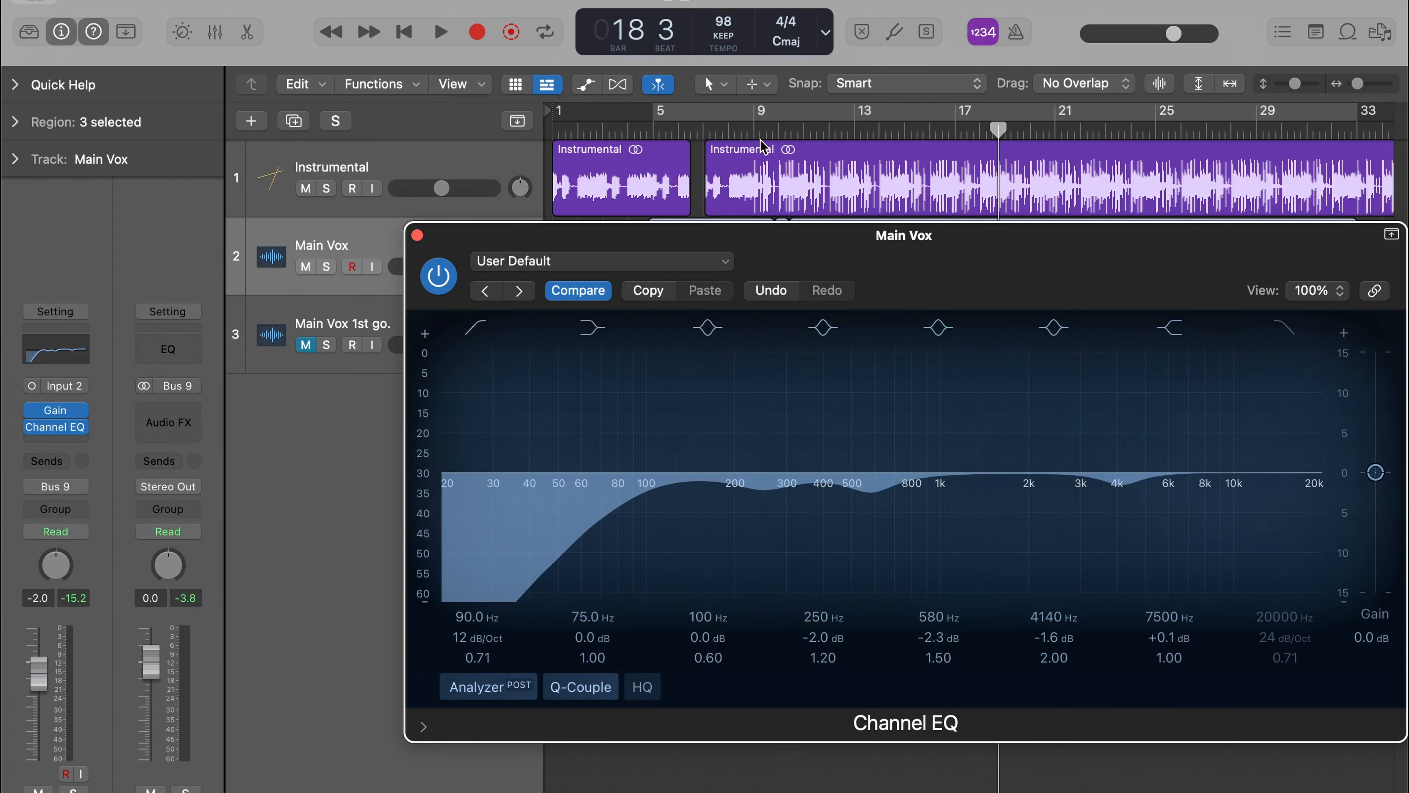
# Step: Play from bar 9 with Main Vox soloed, compare the sound with the Channel EQ bypassed and active, then unsolo and stop
pyautogui.click(764, 129)
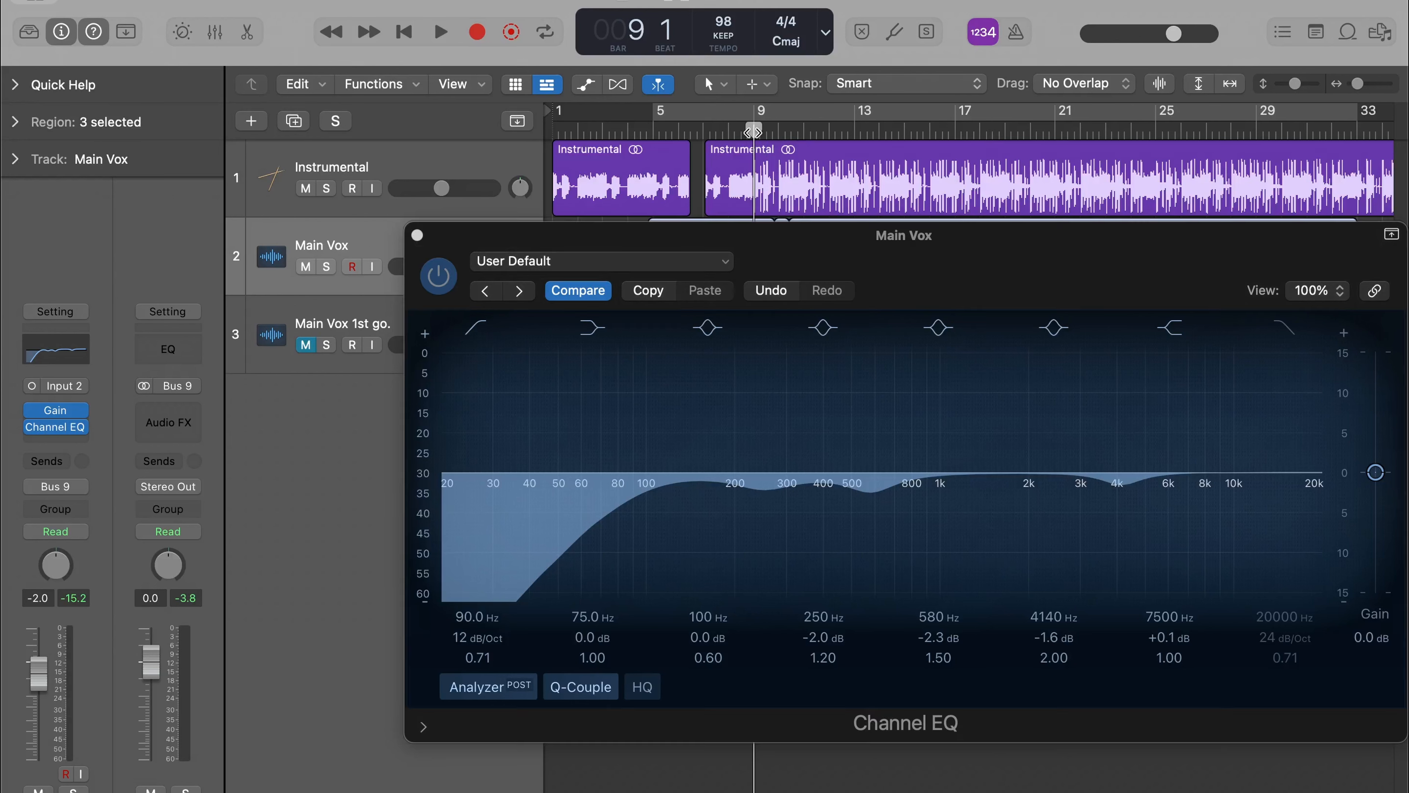
pyautogui.press('space')
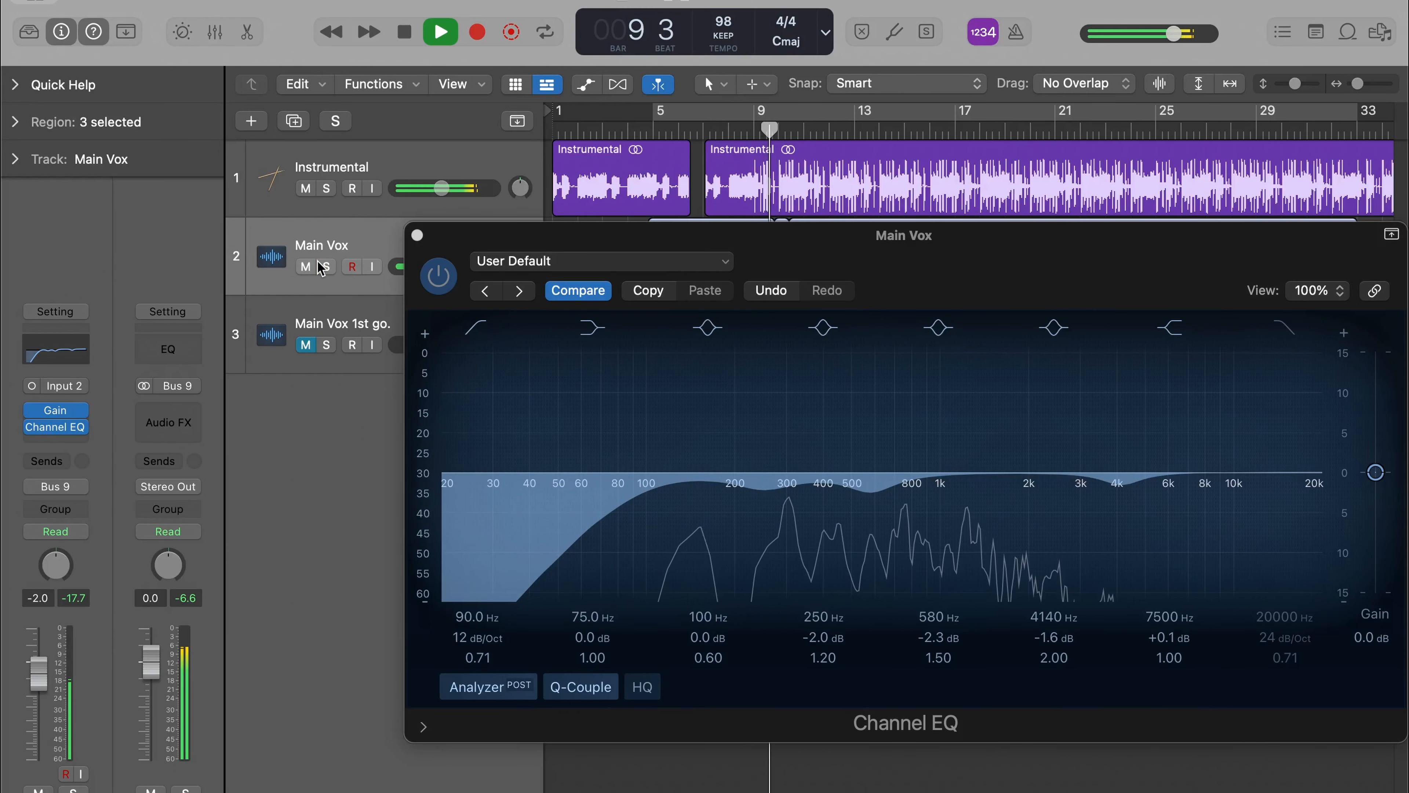
pyautogui.click(327, 266)
pyautogui.click(33, 428)
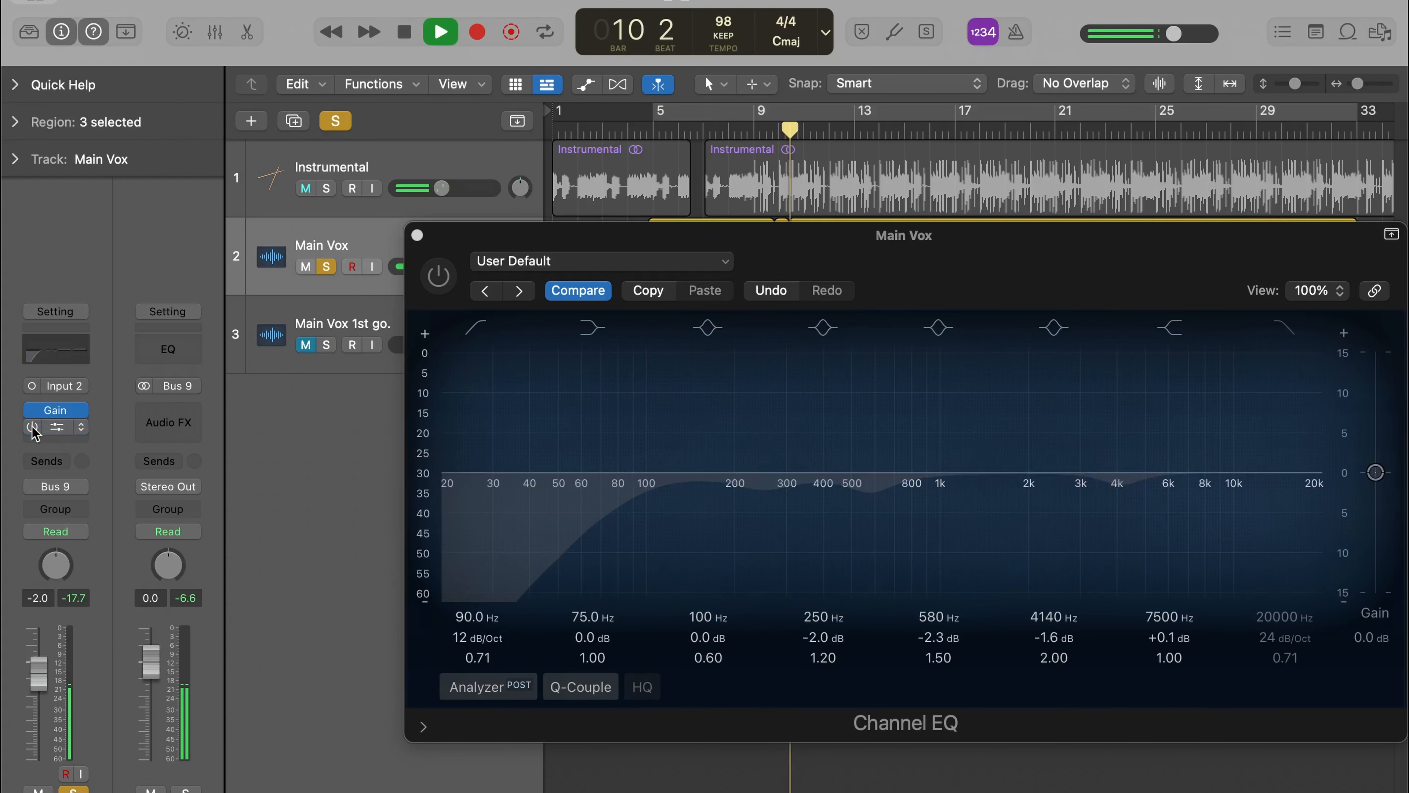
pyautogui.click(33, 427)
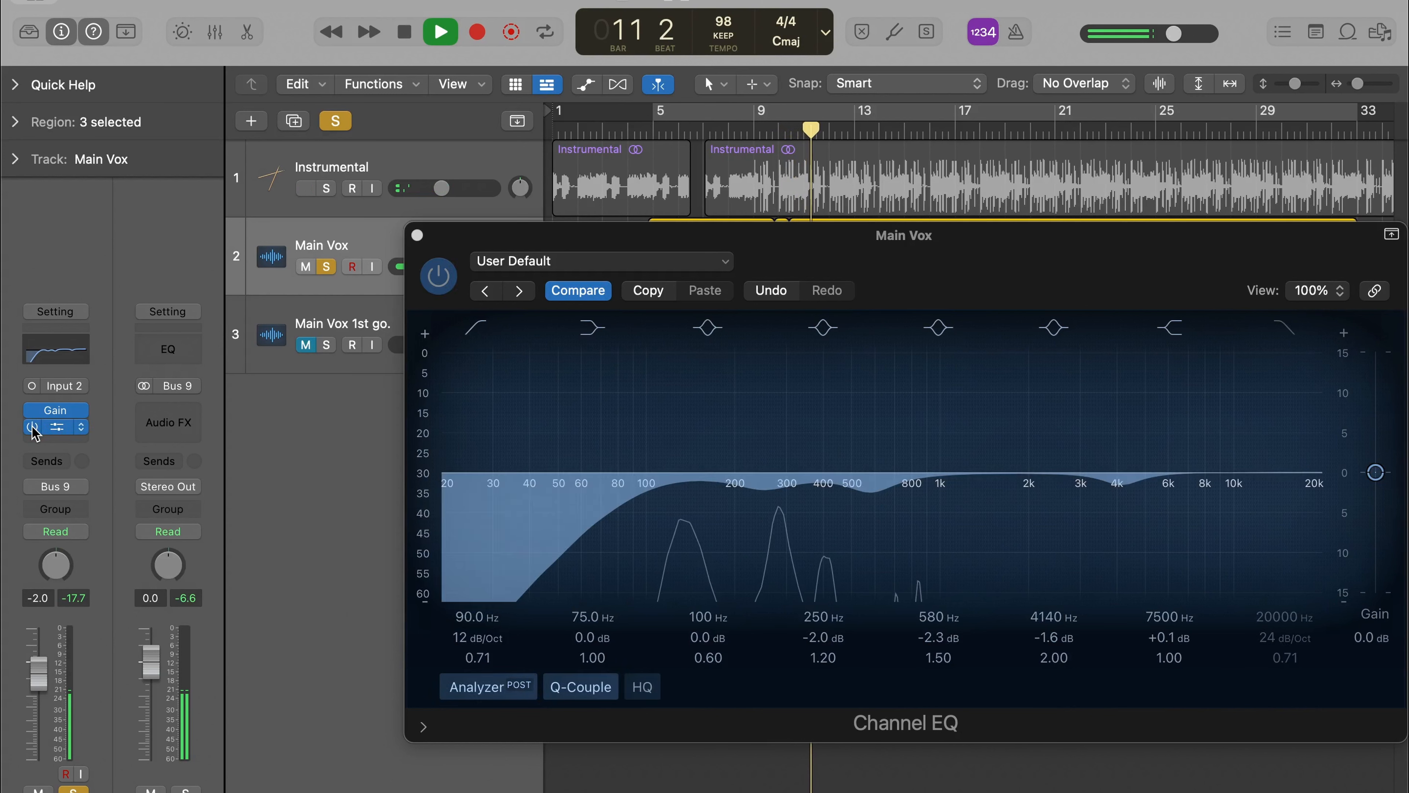
pyautogui.click(326, 266)
pyautogui.press('space')
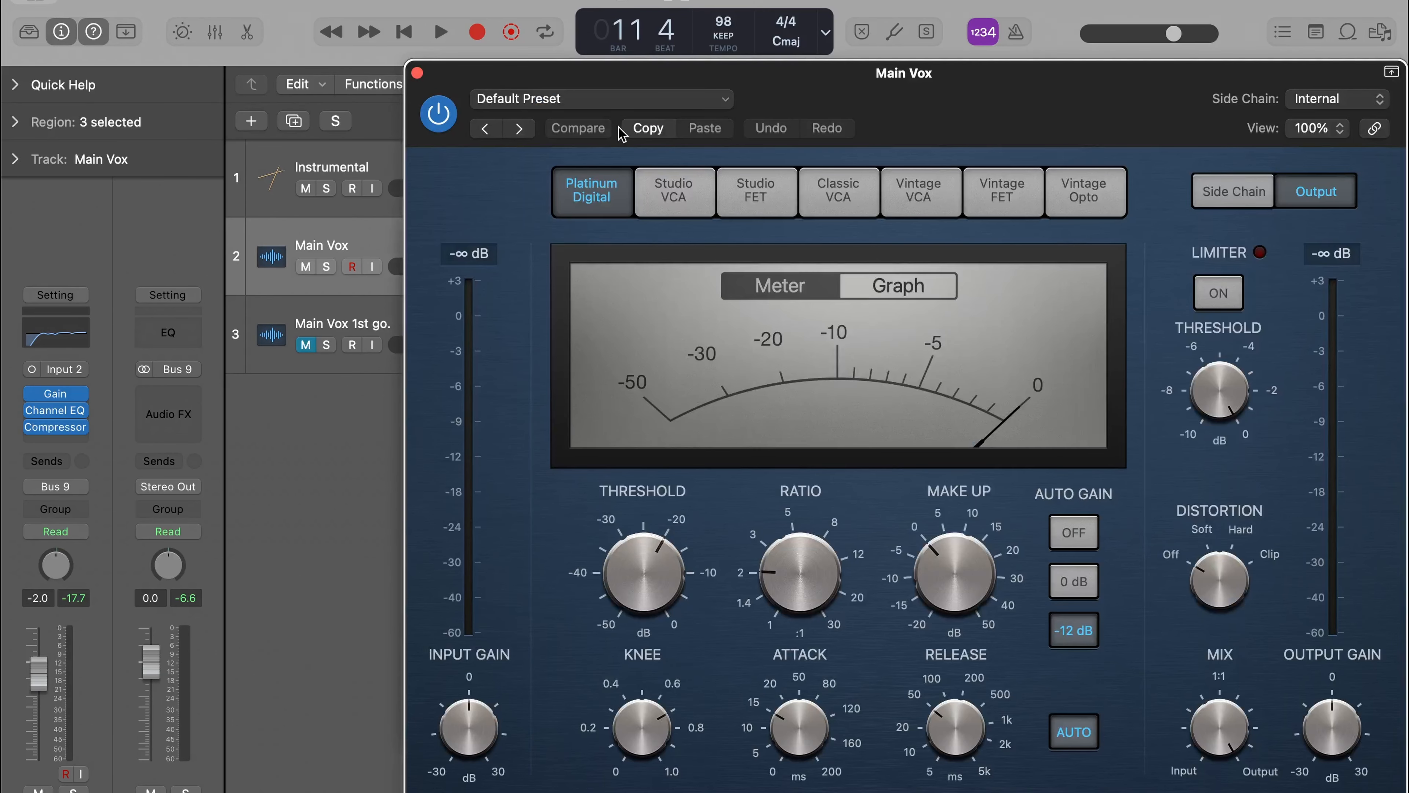
# Step: Reposition the Main Vox Compressor window, turn off its auto gain, and set the ratio to 3.1:1
pyautogui.moveTo(721, 83); pyautogui.dragTo(594, 12)
pyautogui.click(959, 473)
pyautogui.moveTo(884, 16); pyautogui.dragTo(969, 10)
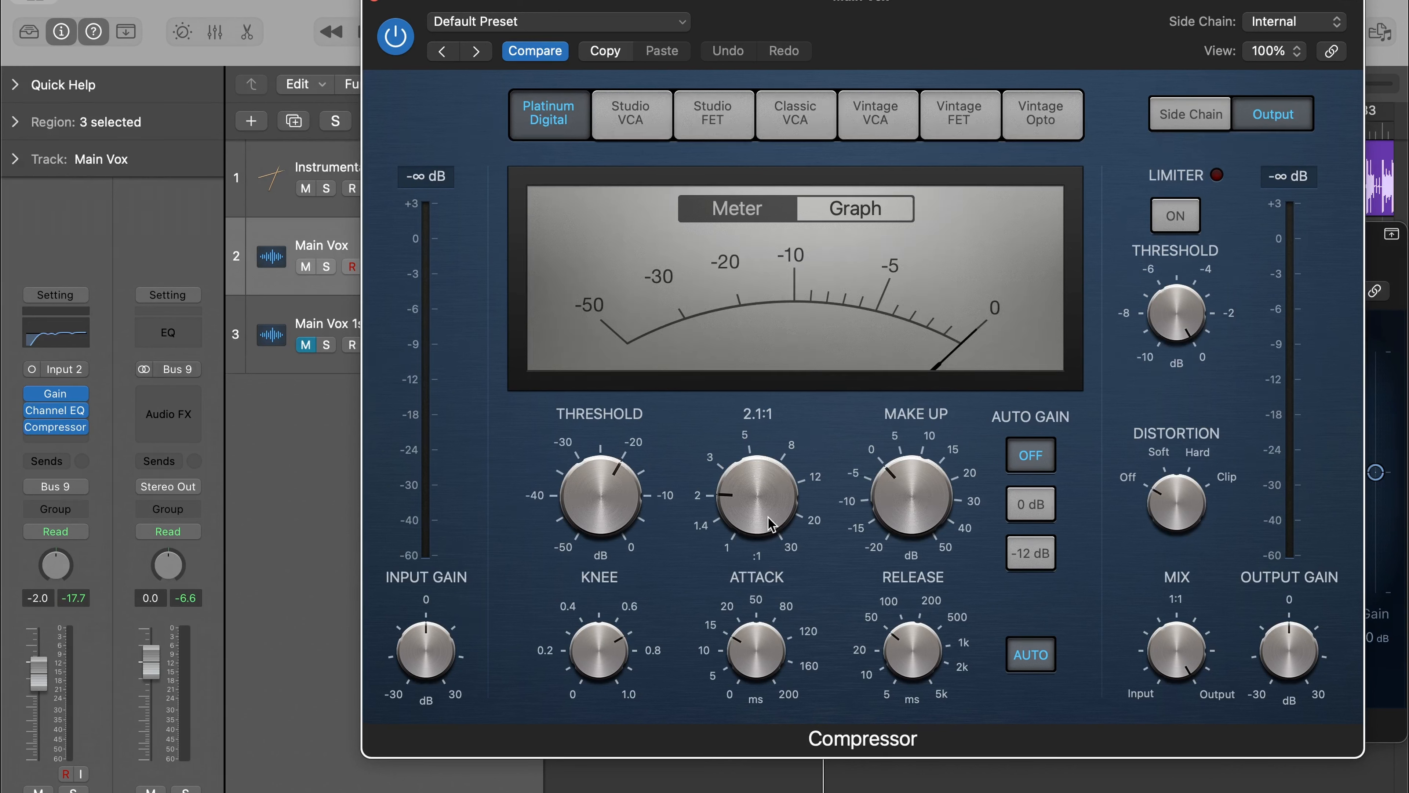
pyautogui.moveTo(771, 517); pyautogui.dragTo(775, 491)
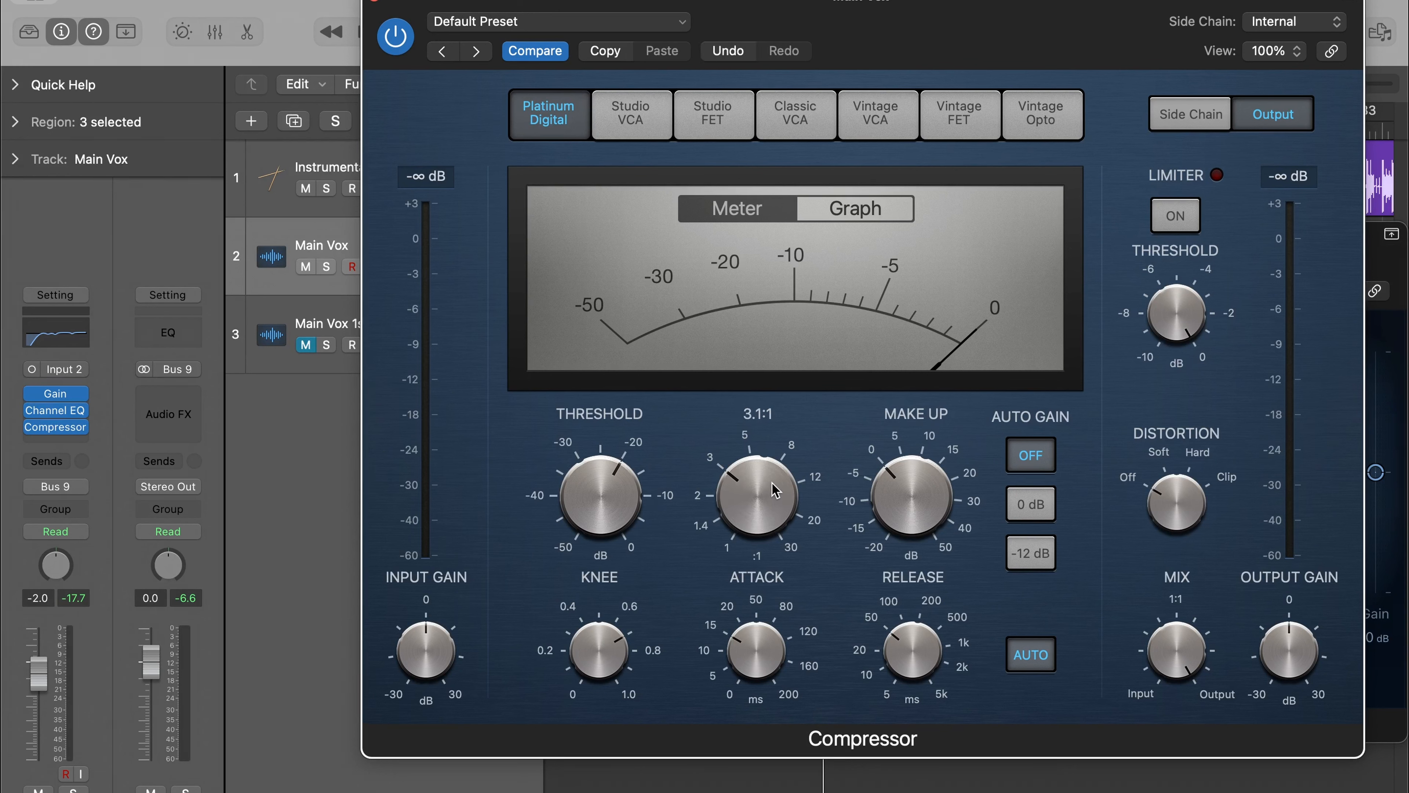
# Step: Set the Compressor's attack to about 13 ms, raise the release slightly above 100 ms, and lower the threshold to about -30 dB
pyautogui.moveTo(927, 523)
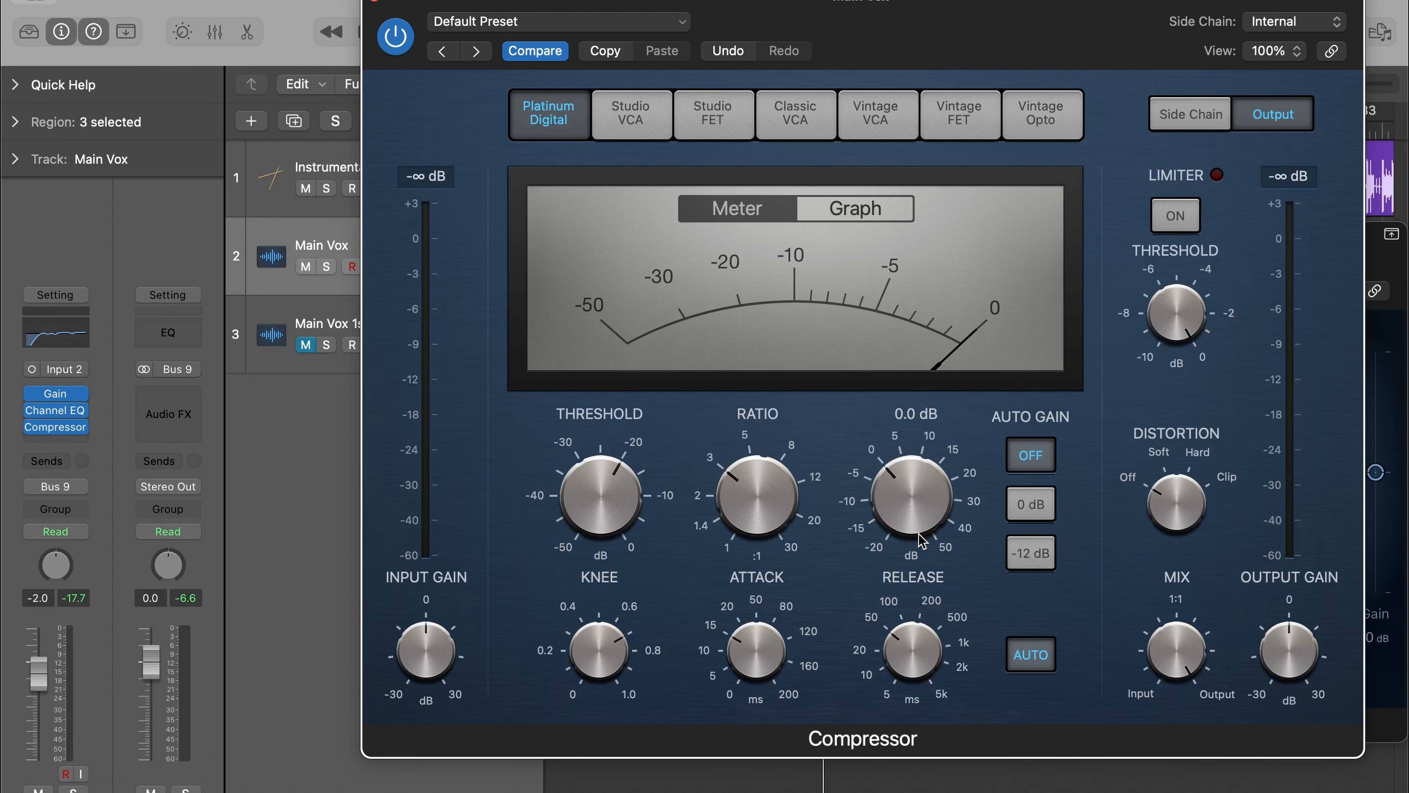
pyautogui.moveTo(772, 689)
pyautogui.moveTo(744, 647); pyautogui.dragTo(744, 650)
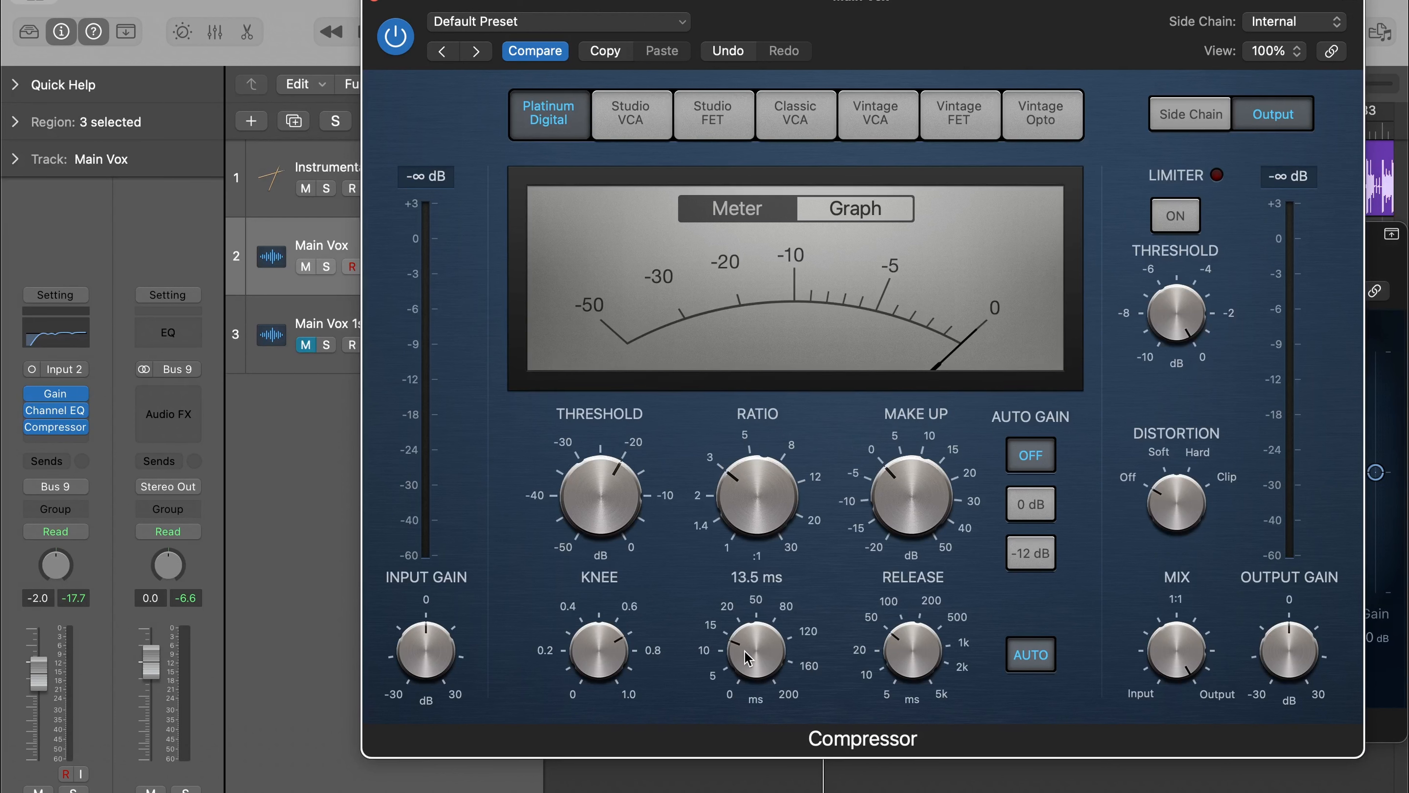
pyautogui.moveTo(888, 649)
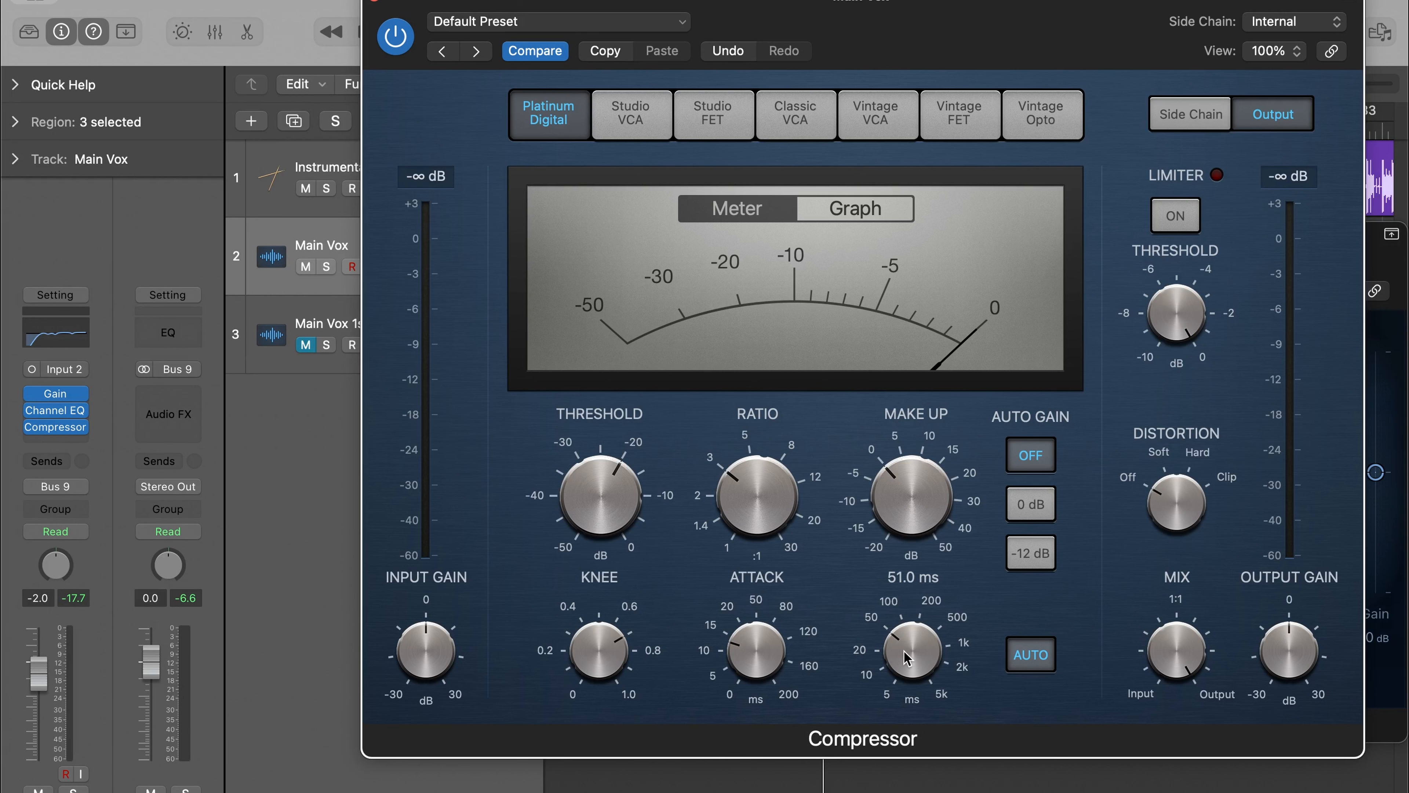
pyautogui.moveTo(906, 657); pyautogui.dragTo(922, 633)
pyautogui.moveTo(600, 491); pyautogui.dragTo(606, 540)
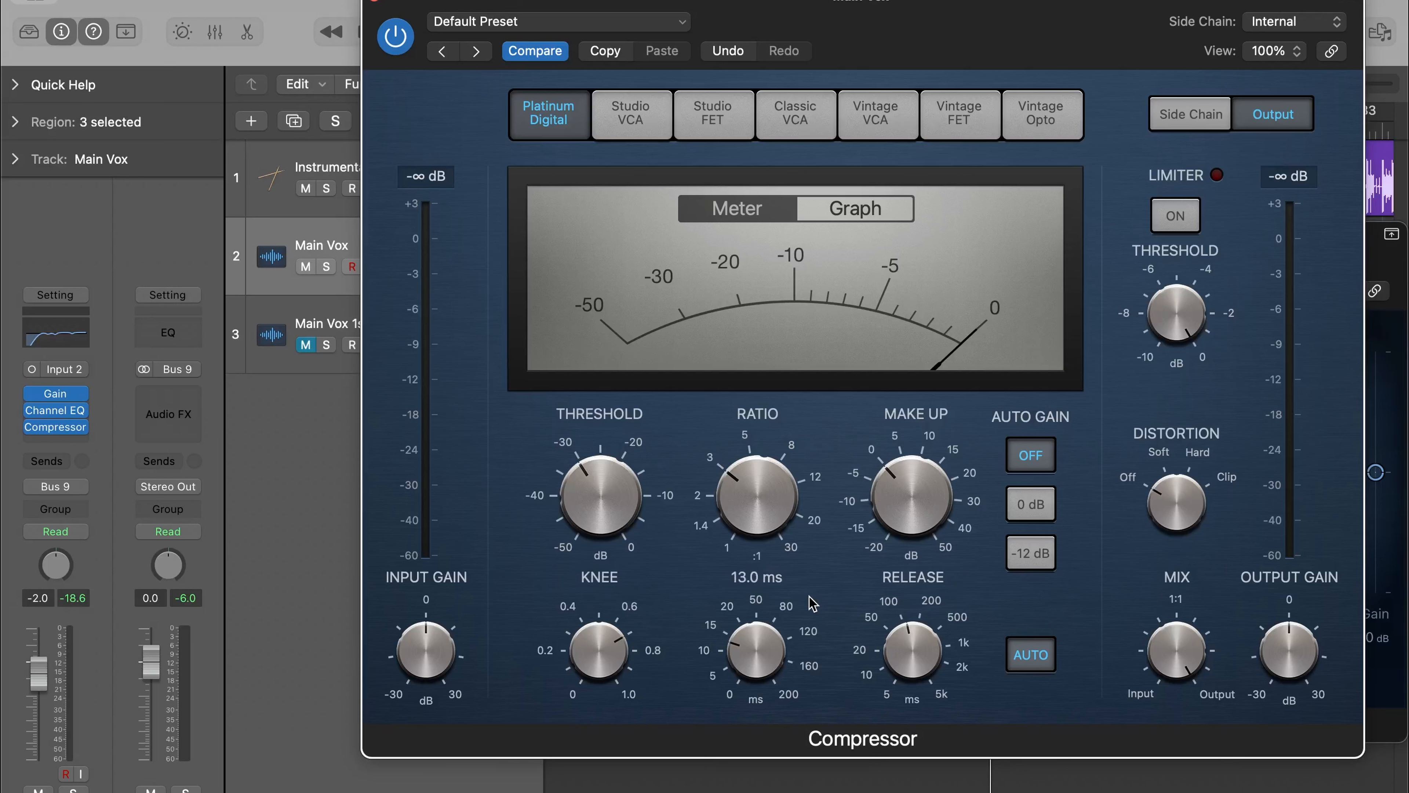
# Step: Play the mix, raise the Compressor's make-up gain to about 2.5 dB, and compare the sound with the Compressor bypassed and active
pyautogui.press('space')
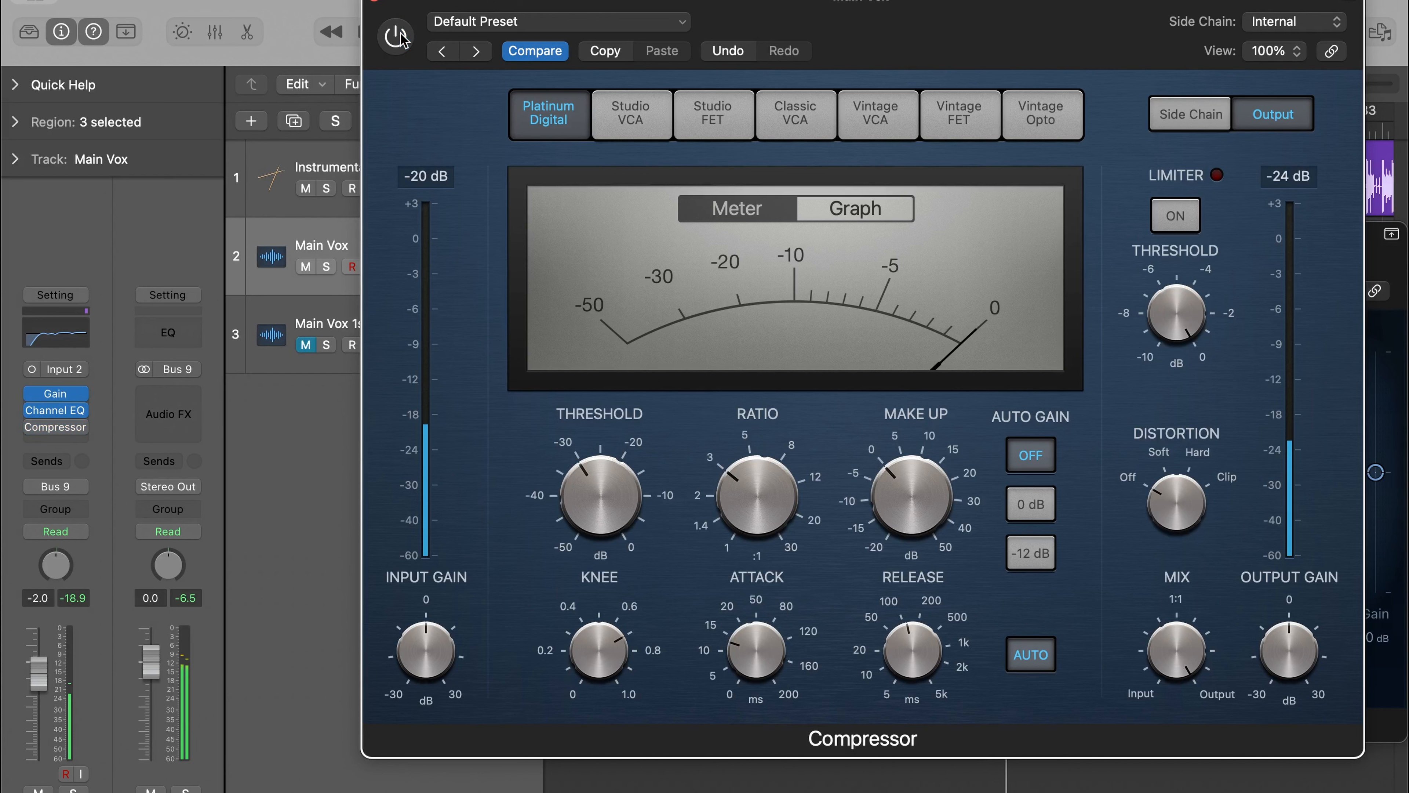
pyautogui.moveTo(926, 466); pyautogui.dragTo(926, 450)
pyautogui.click(398, 36)
pyautogui.click(397, 36)
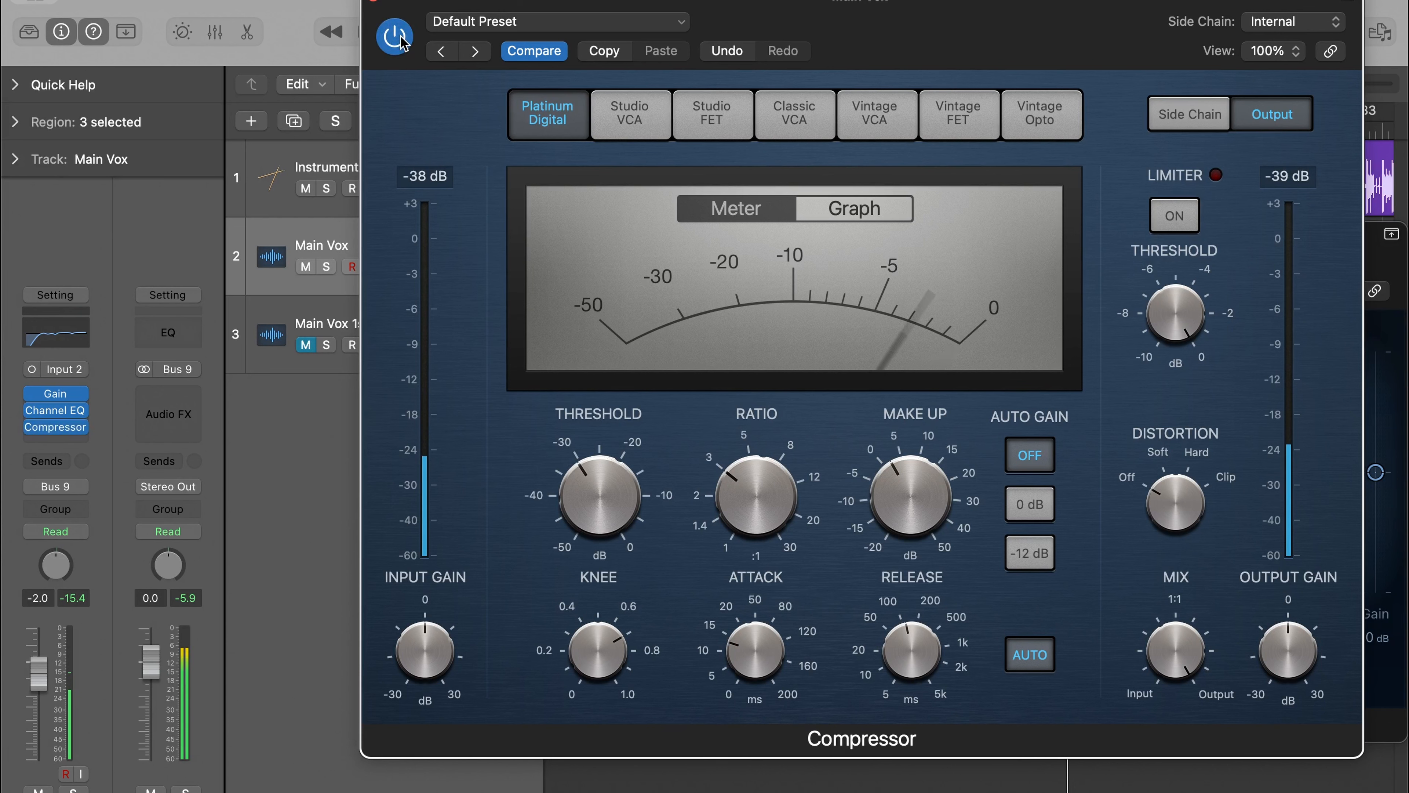
# Step: Solo Main Vox and compare its loudness with the Compressor bypassed and active to judge the make-up gain
pyautogui.click(327, 267)
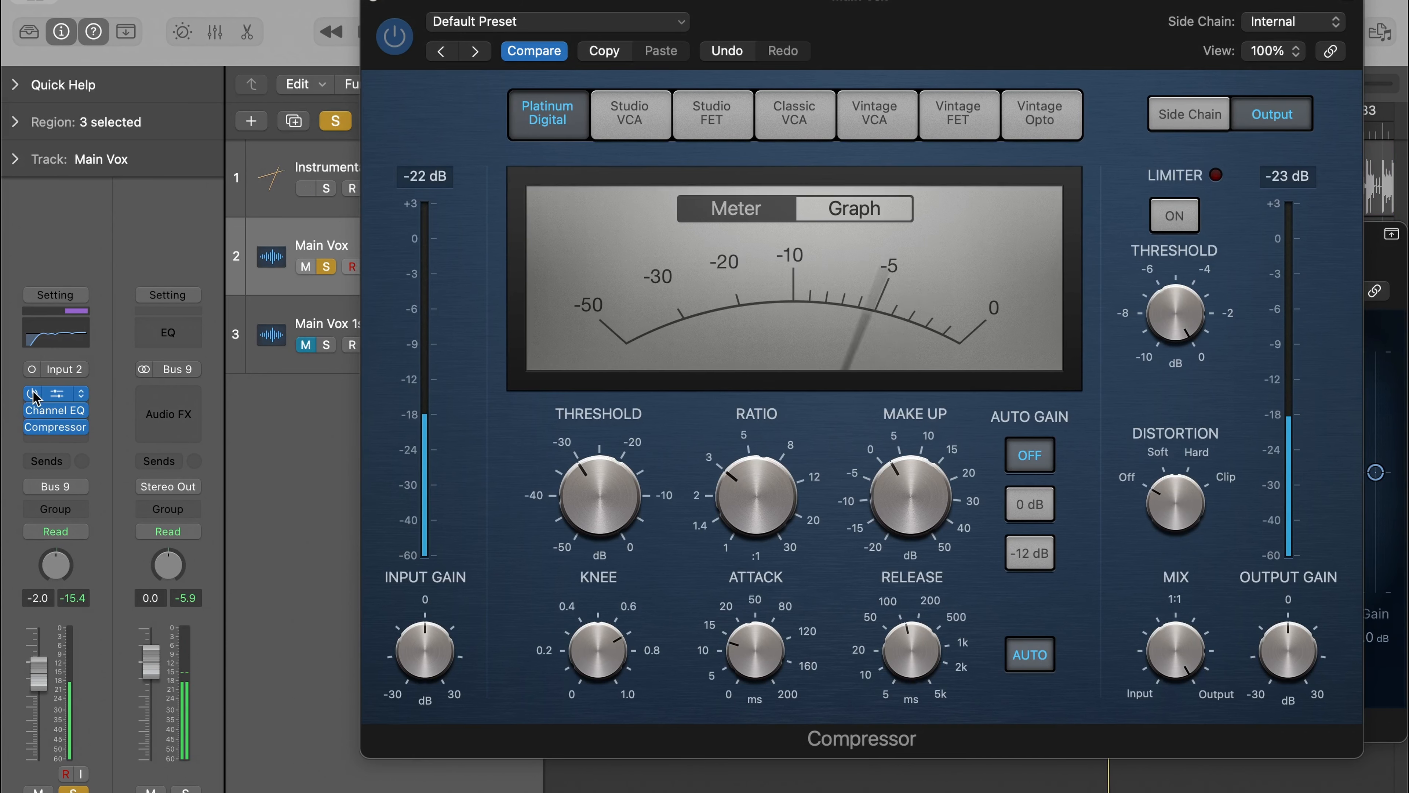
pyautogui.click(396, 40)
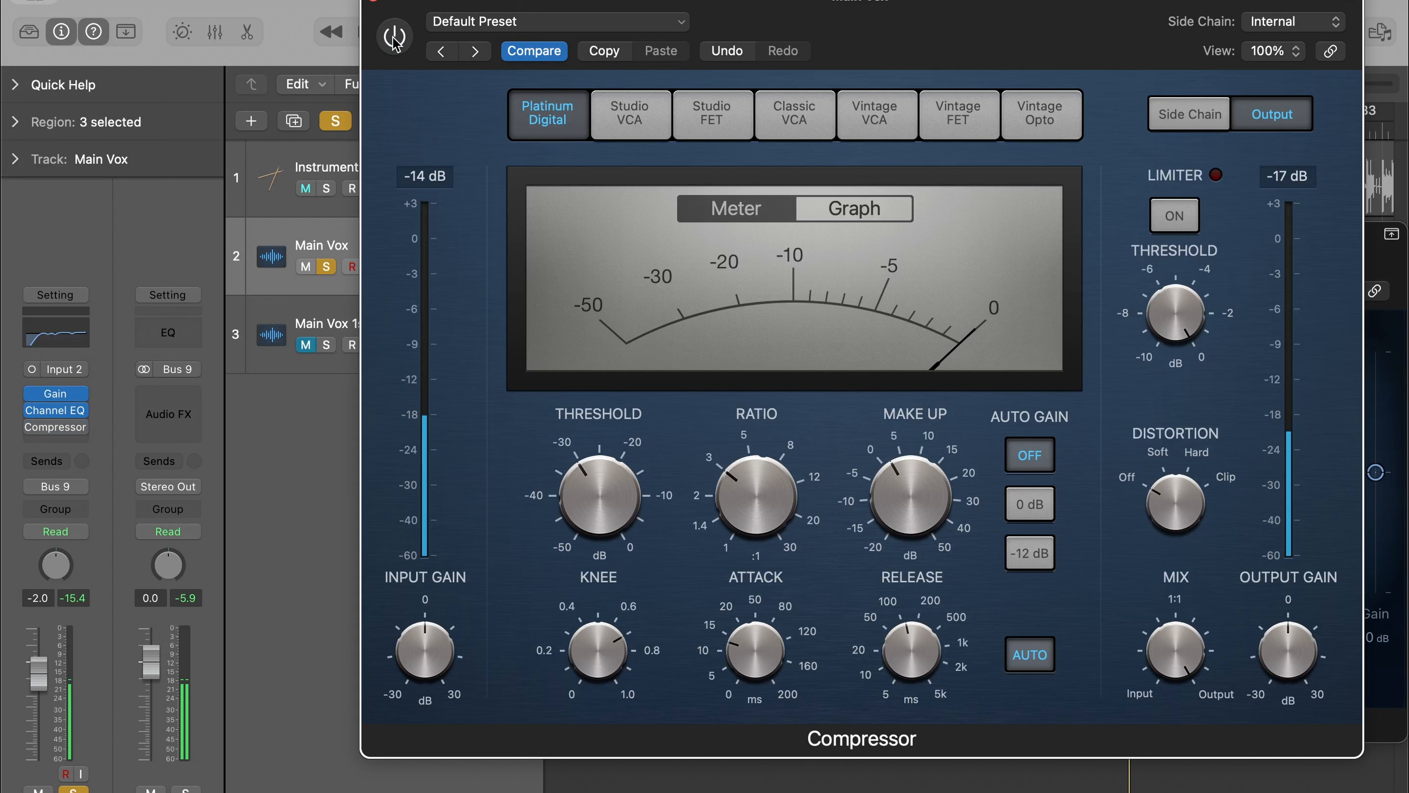
pyautogui.moveTo(917, 508)
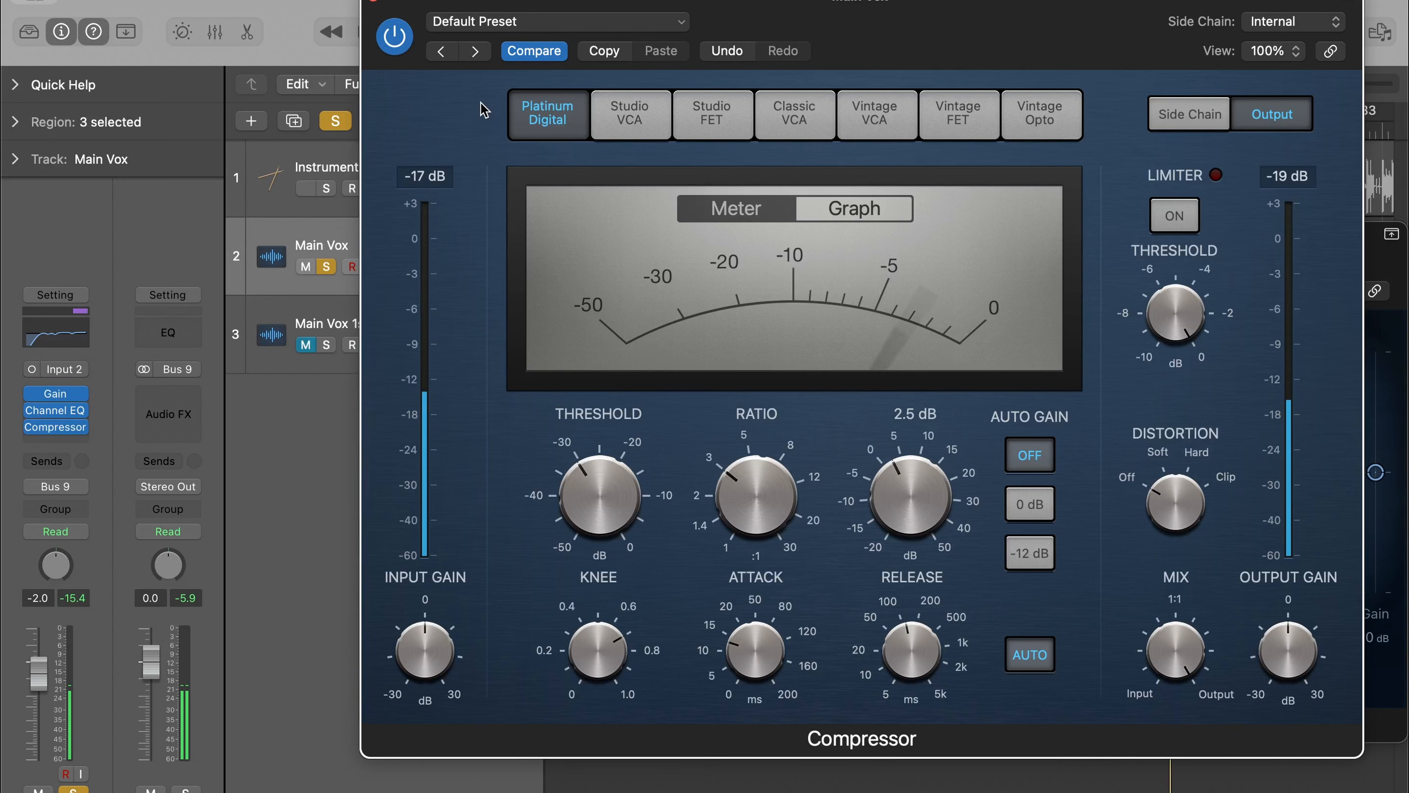
pyautogui.click(398, 39)
pyautogui.click(402, 44)
pyautogui.moveTo(902, 496)
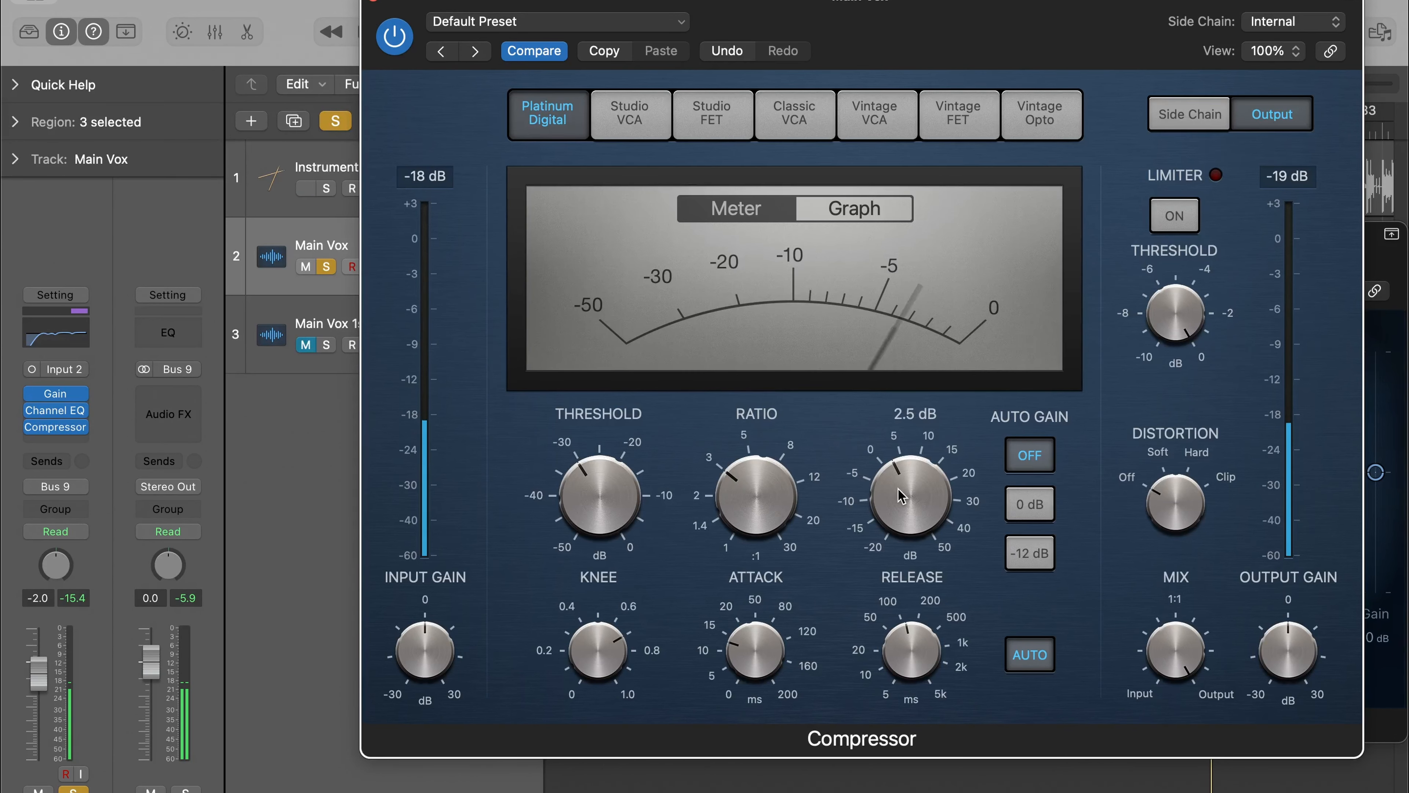
# Step: Close the Compressor and Channel EQ windows and unsolo Main Vox
pyautogui.click(371, 2)
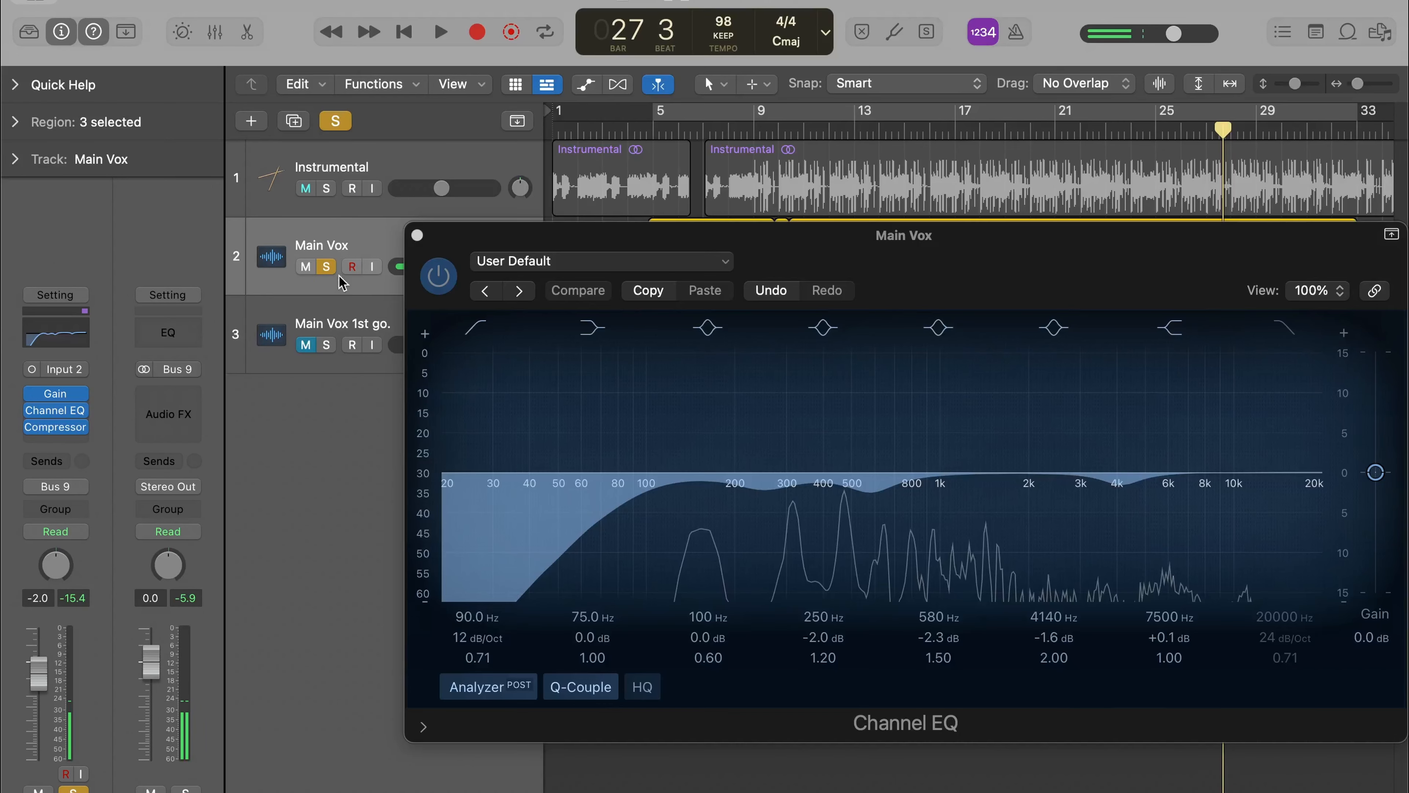
pyautogui.click(419, 235)
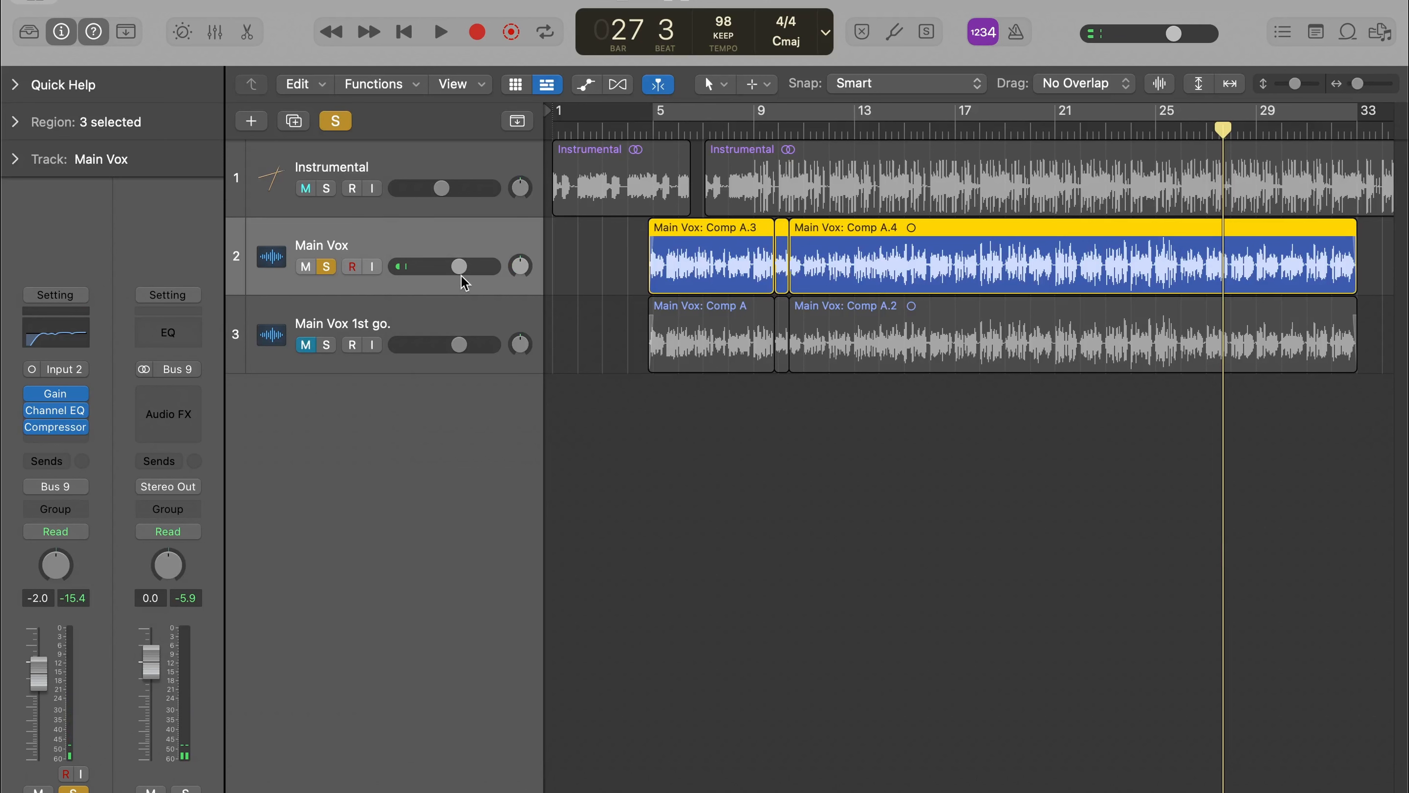
pyautogui.click(327, 266)
# Step: Turn on cycle playback from bar 5, lower the Instrumental track's volume slightly while the mix plays, and stop
pyautogui.click(650, 133)
pyautogui.click(674, 117)
pyautogui.press('space')
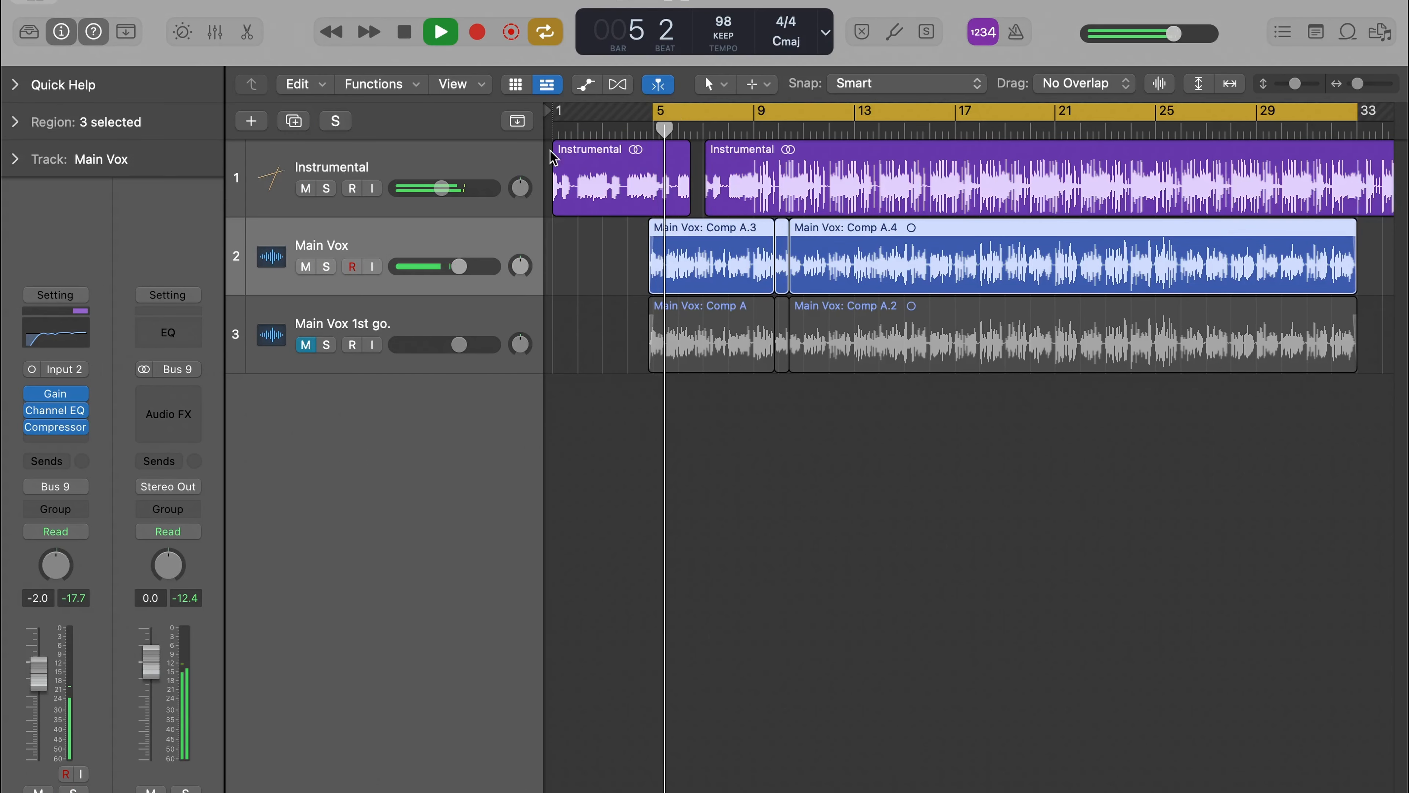
pyautogui.moveTo(447, 189); pyautogui.dragTo(440, 188)
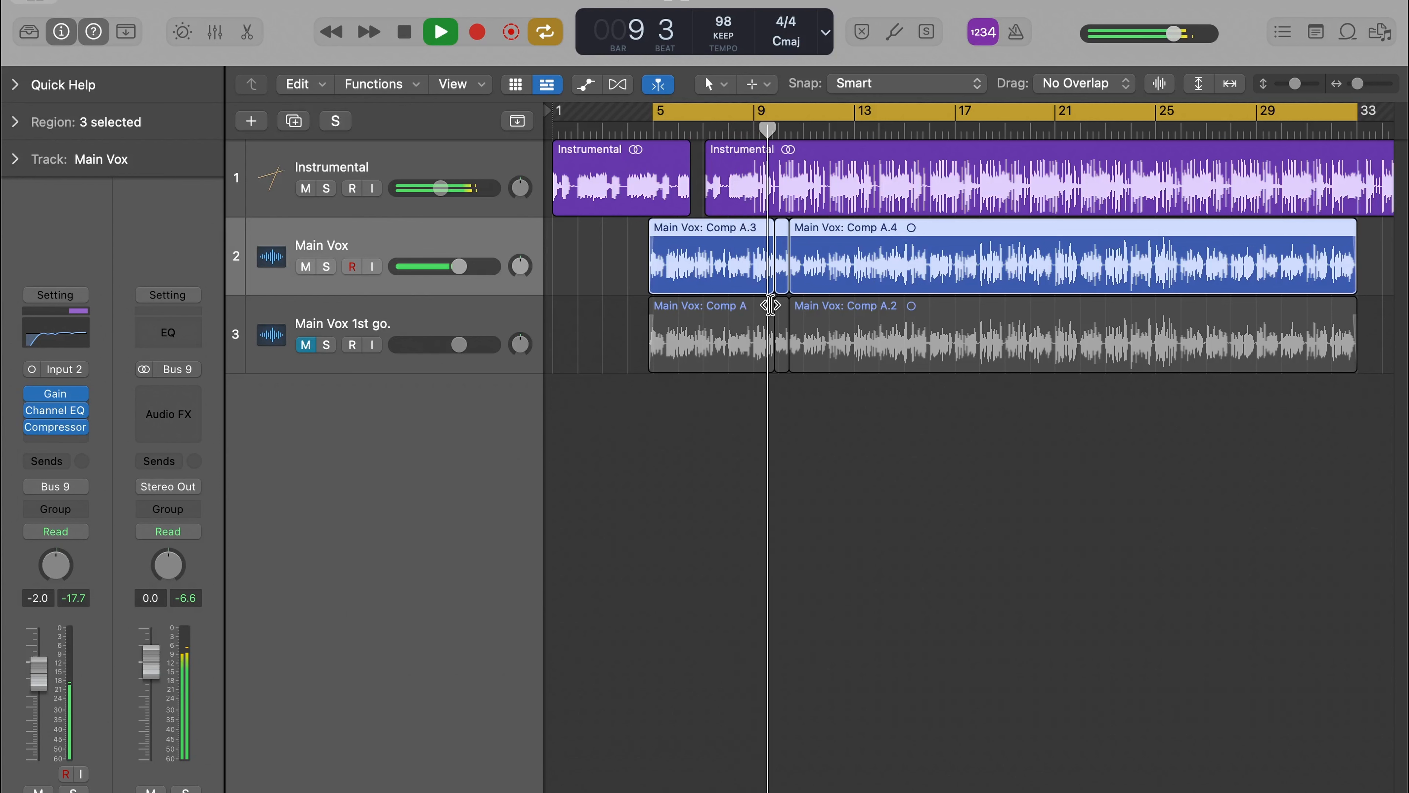
pyautogui.press('space')
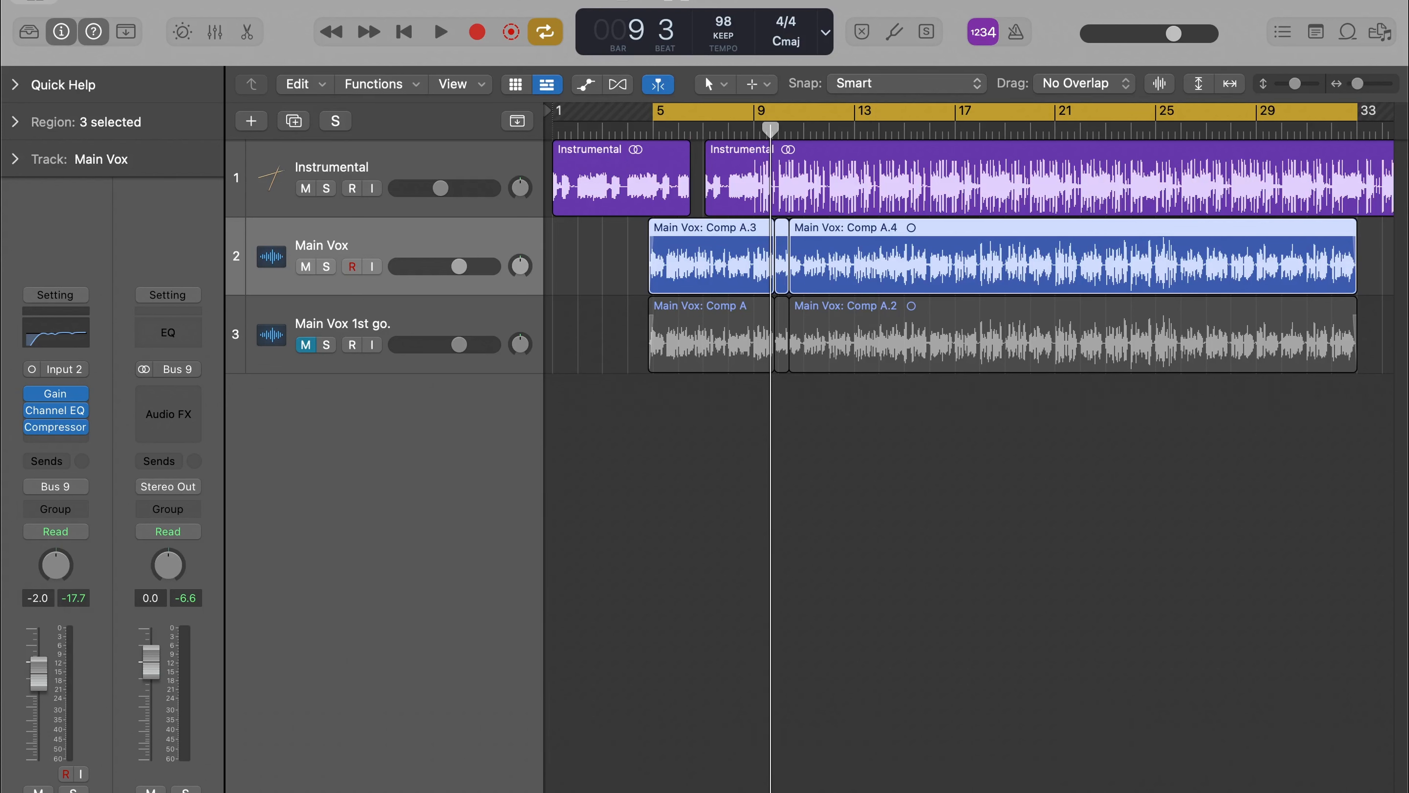
# Step: Insert DeEsser 2 after the Compressor on Main Vox and lower its threshold during playback
pyautogui.click(74, 440)
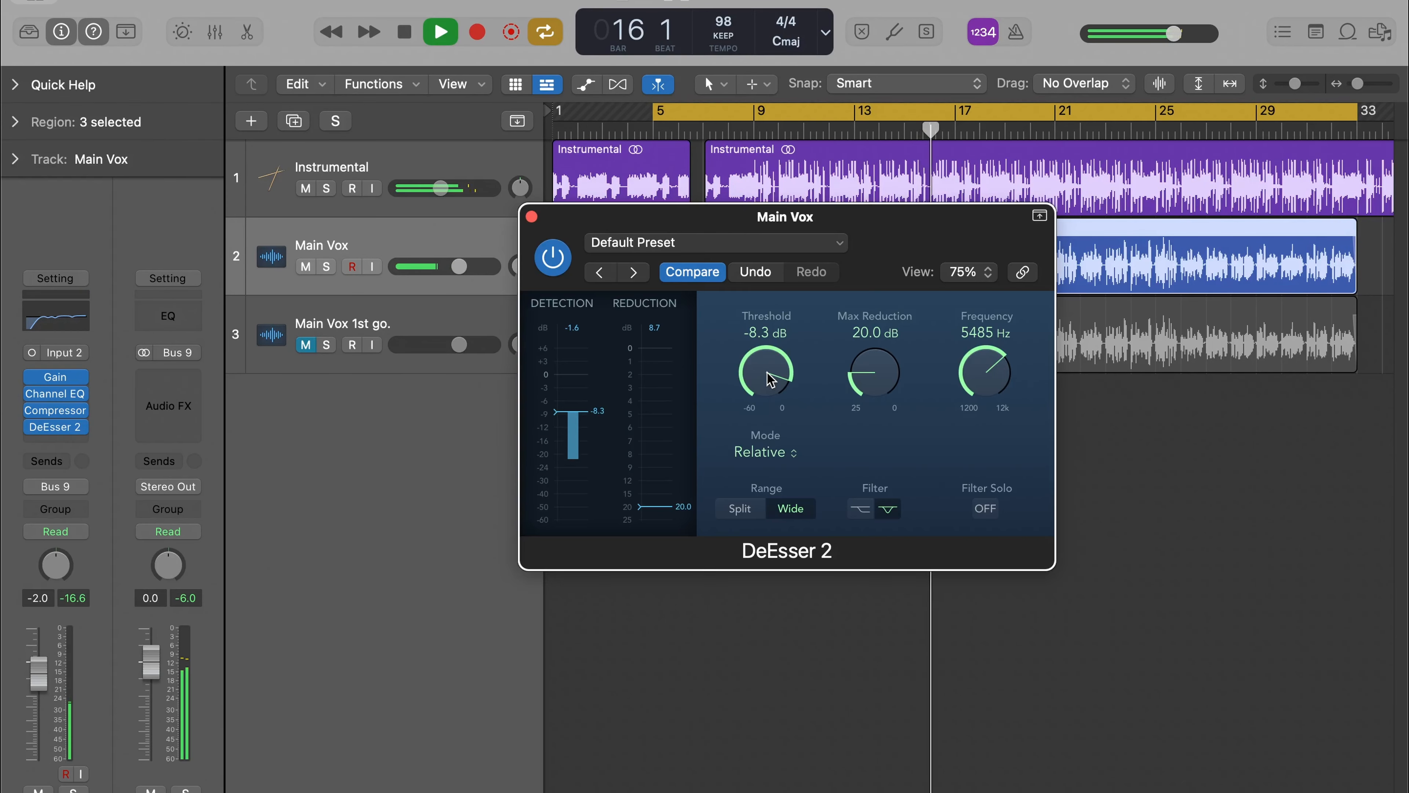
pyautogui.moveTo(770, 367); pyautogui.dragTo(770, 384)
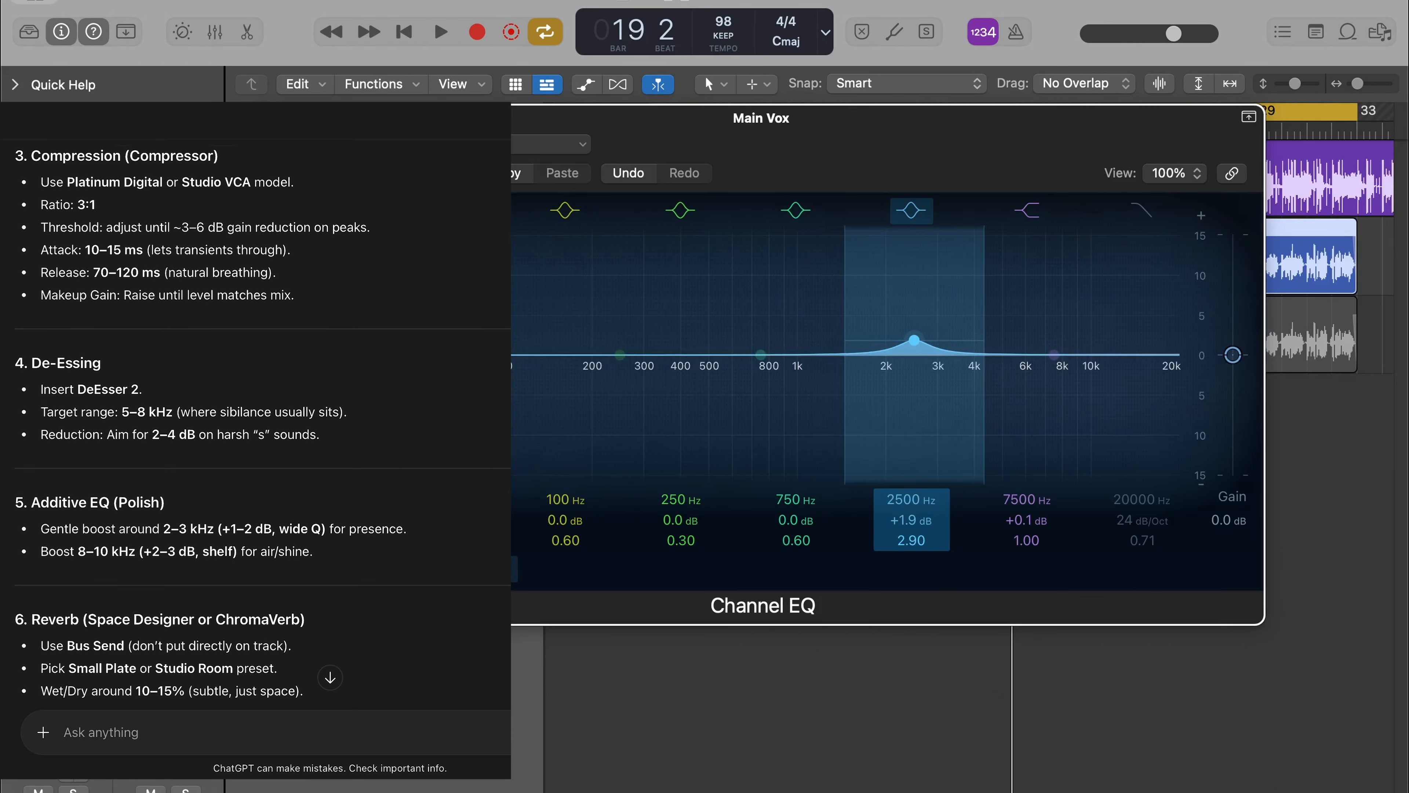
# Step: Boost 2500 Hz by 1.7 dB (Q 2.10) and the 8850 Hz shelf by 2.8 dB in Main Vox's second Channel EQ
pyautogui.moveTo(907, 543); pyautogui.dragTo(907, 552)
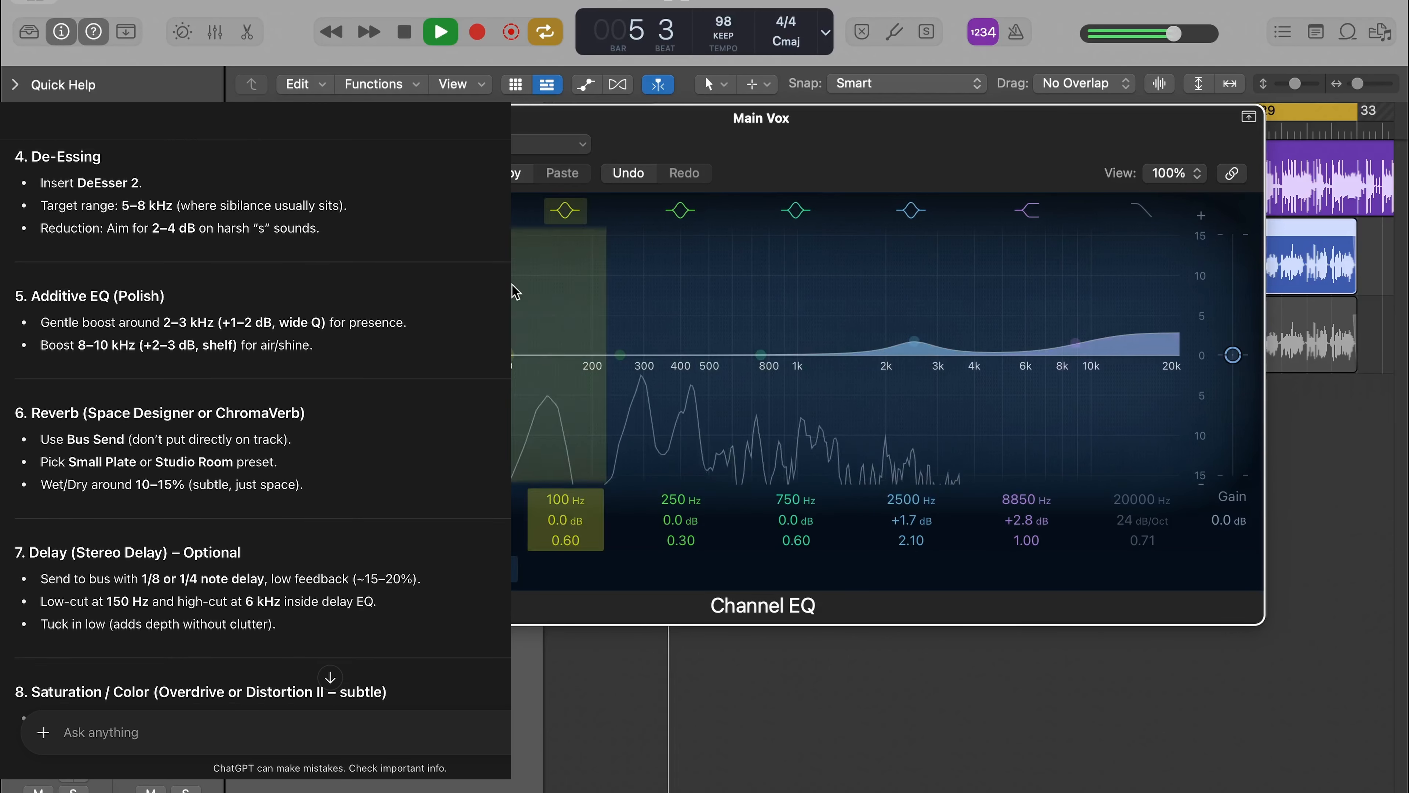
pyautogui.moveTo(368, 119); pyautogui.dragTo(691, 120)
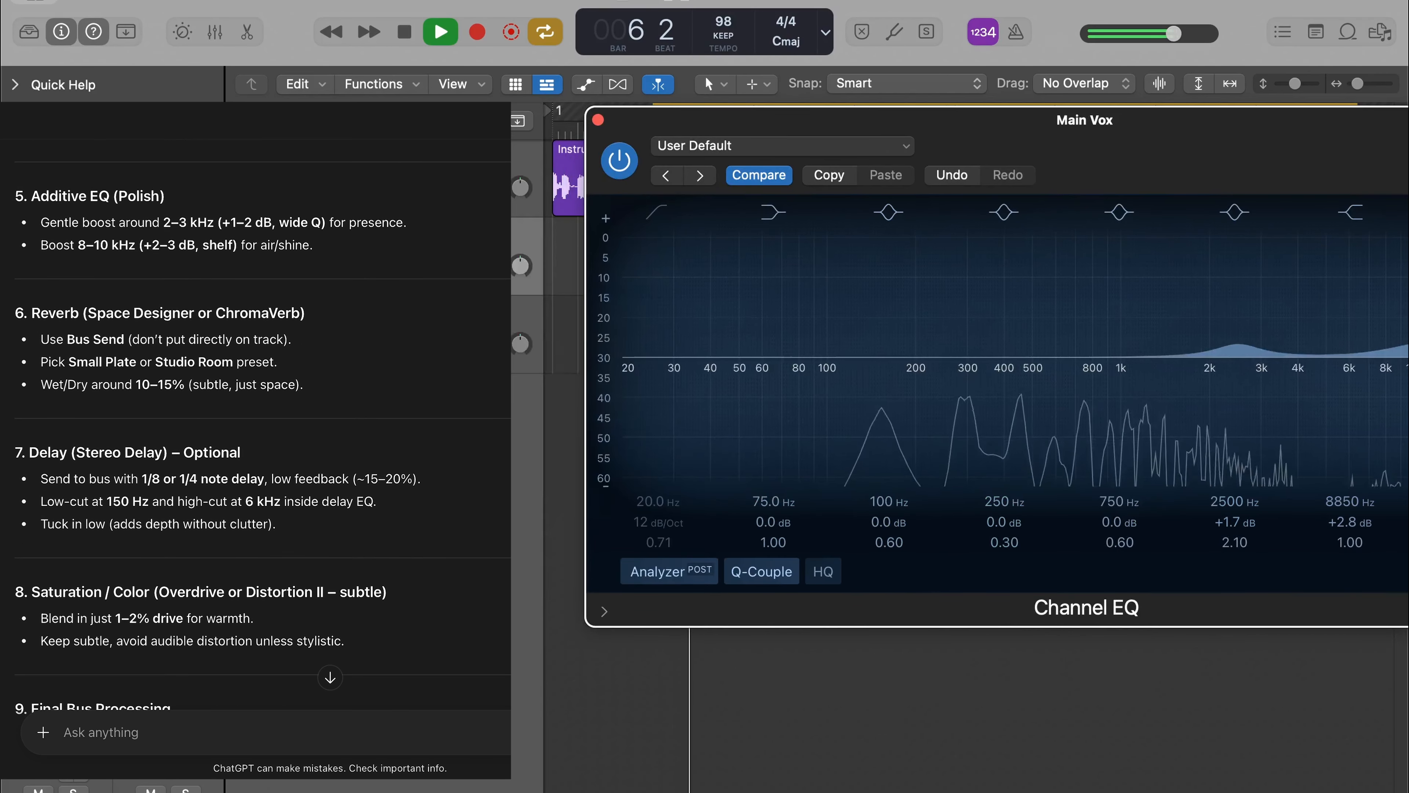
# Step: Briefly check Main Vox in solo, then close the Channel EQ window and stop playback
pyautogui.click(73, 788)
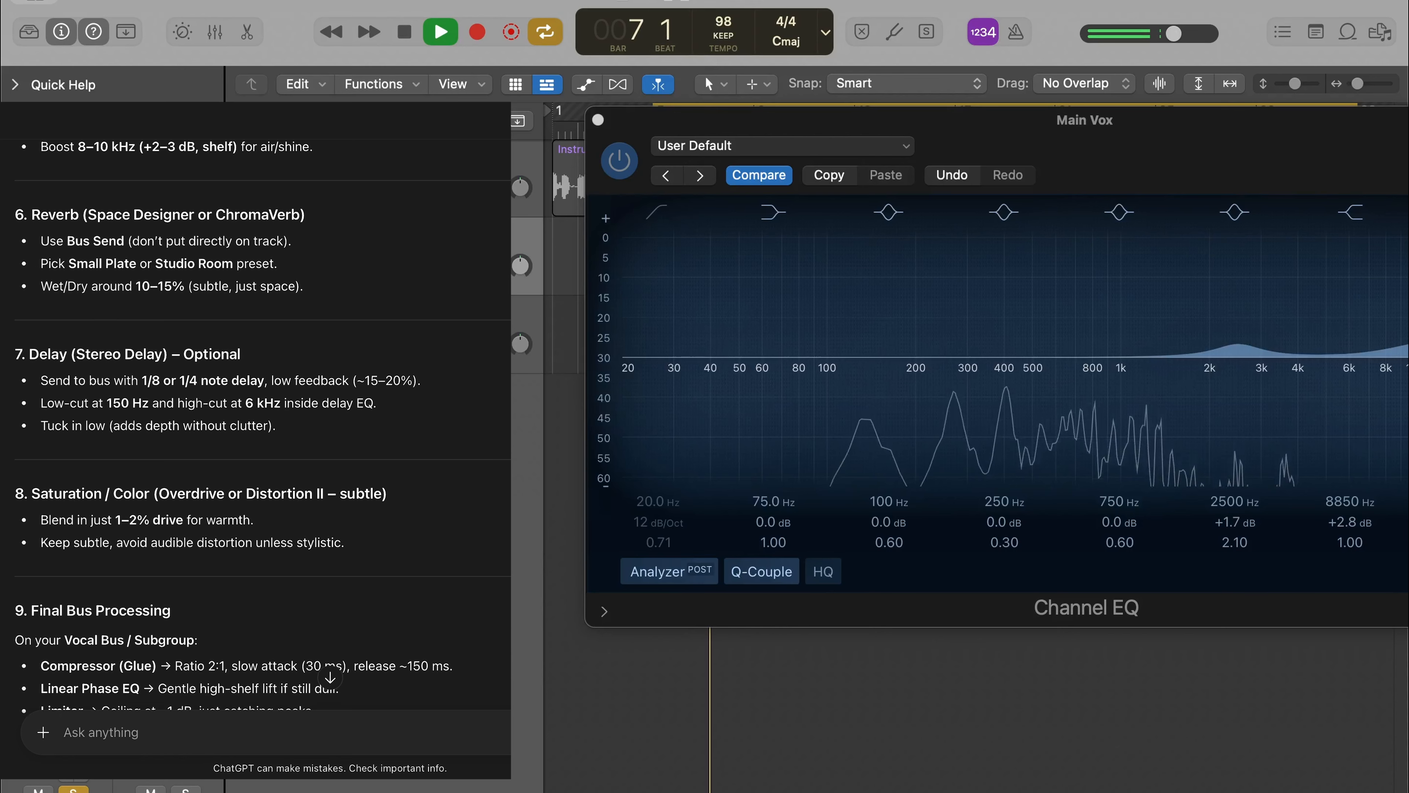
pyautogui.click(73, 789)
pyautogui.click(598, 121)
pyautogui.click(598, 121)
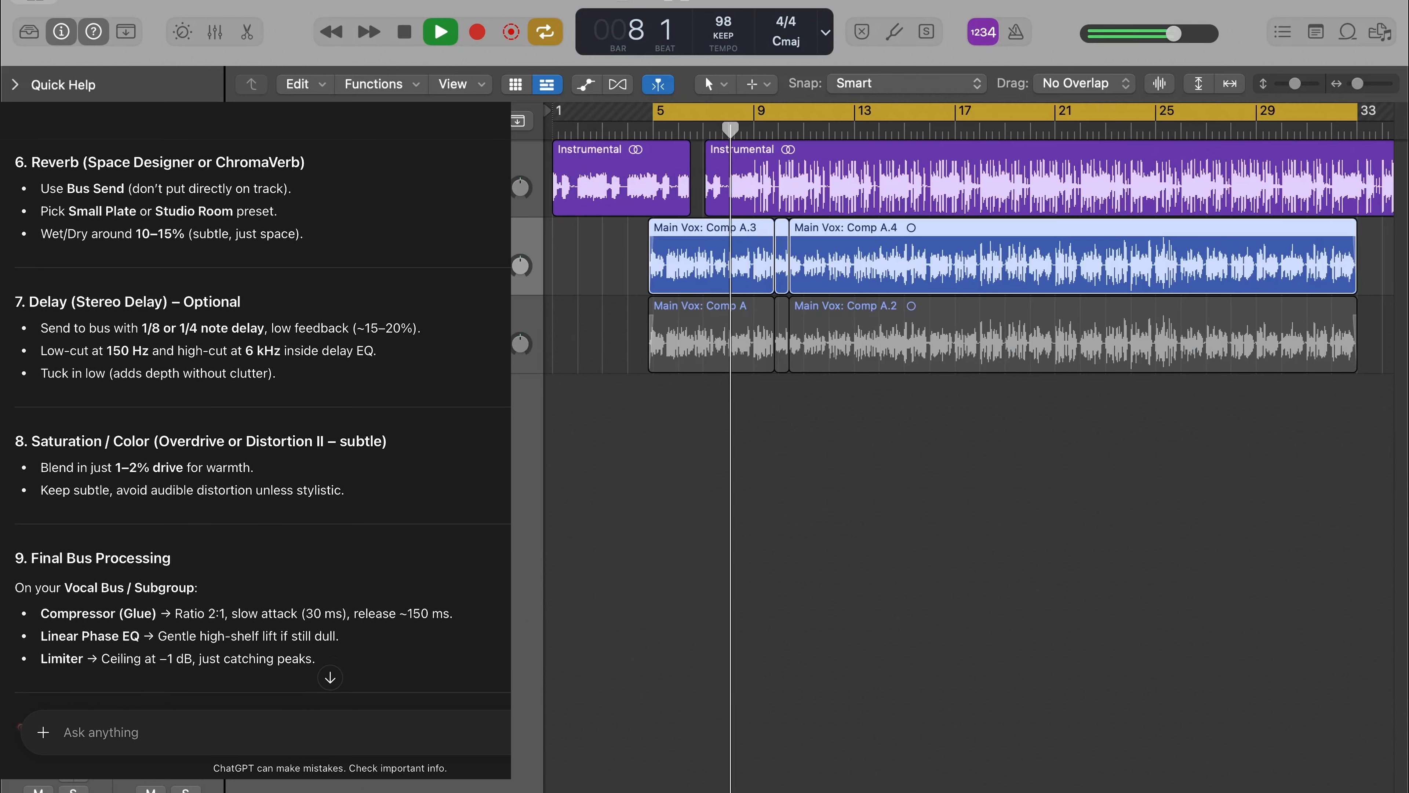
pyautogui.press('space')
# Step: Add a Bus 1 send to Main Vox and insert a ChromaVerb on the bus's aux channel
pyautogui.click(46, 450)
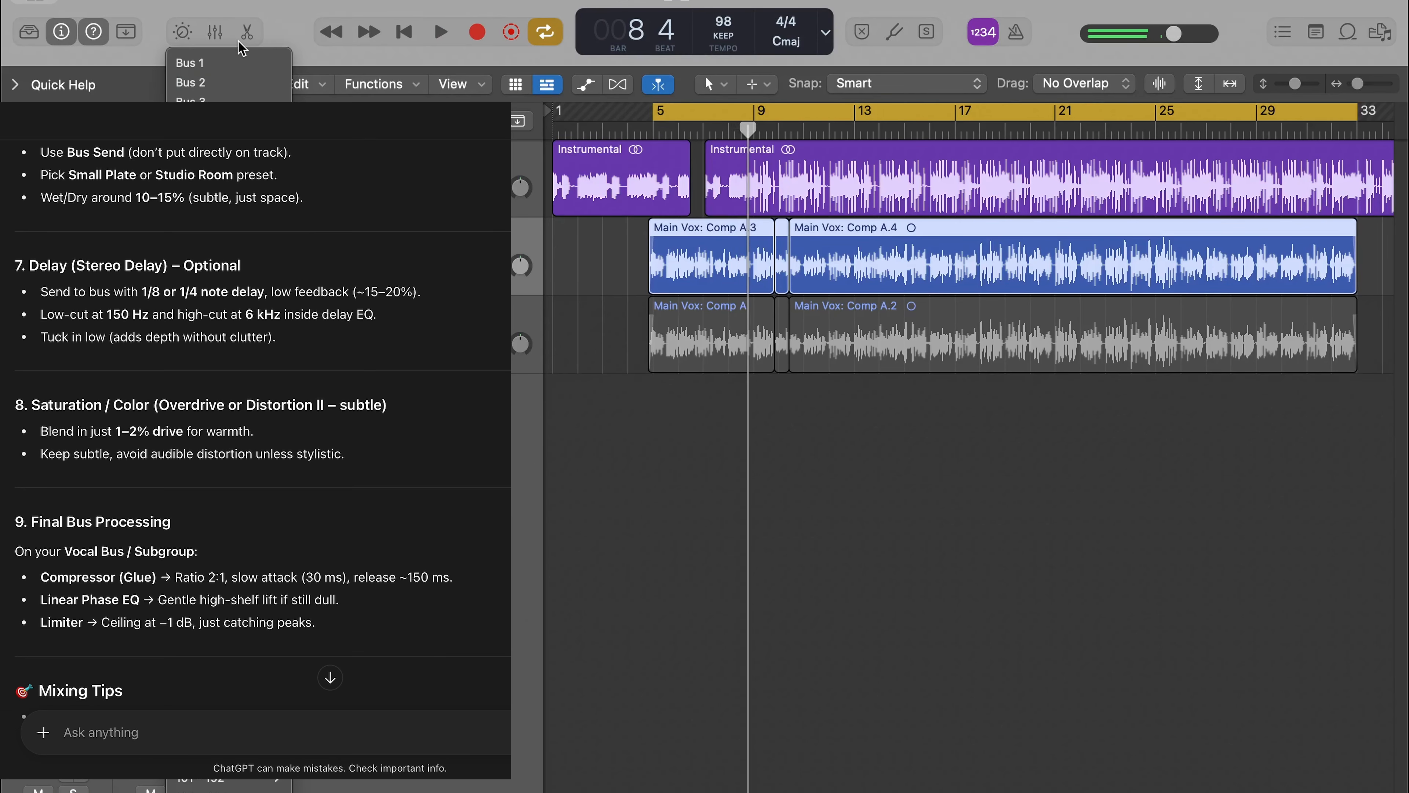
pyautogui.click(231, 65)
pyautogui.click(165, 350)
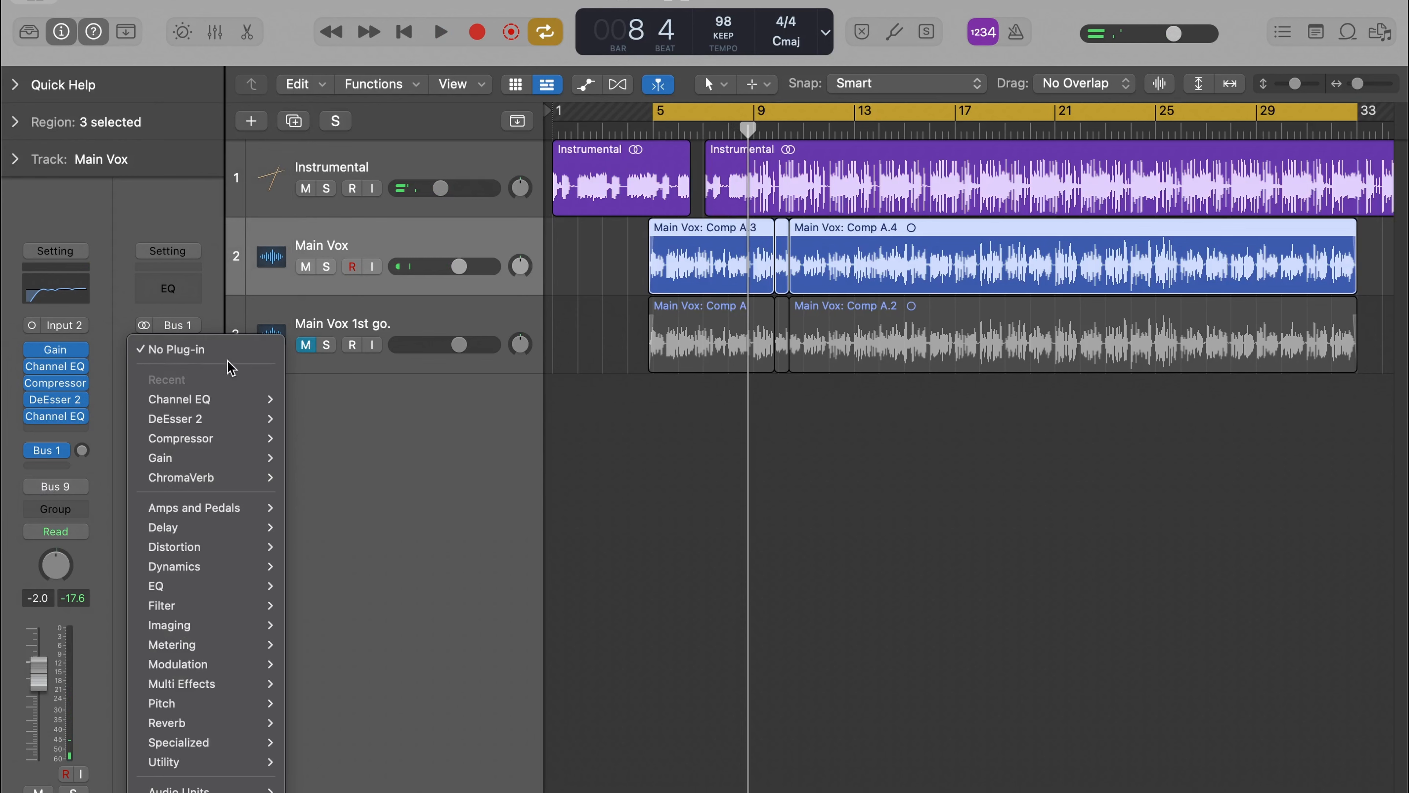
pyautogui.moveTo(236, 476)
pyautogui.click(312, 478)
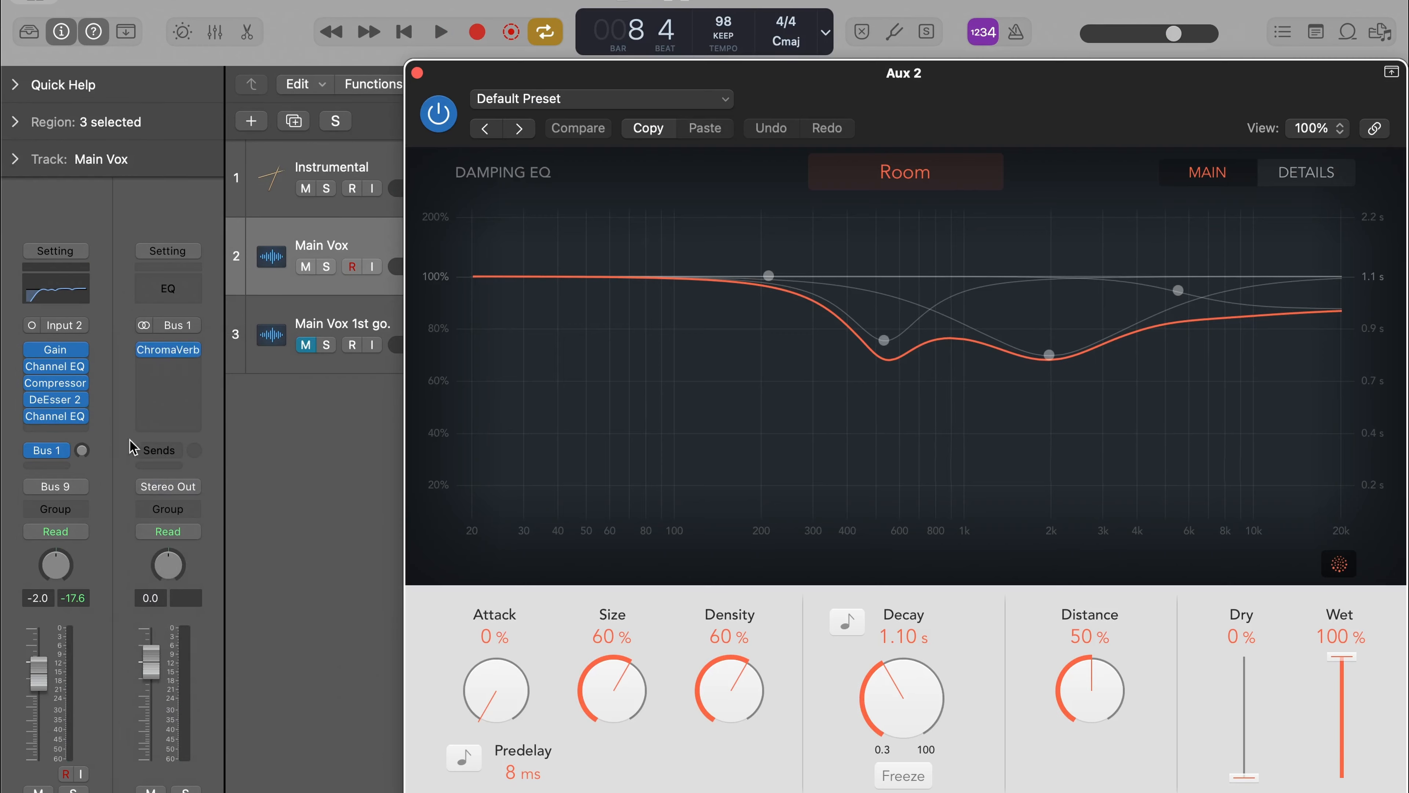
# Step: Turn up the Bus 1 send during playback and lower the reverb aux fader to -8.2 dB
pyautogui.press('space')
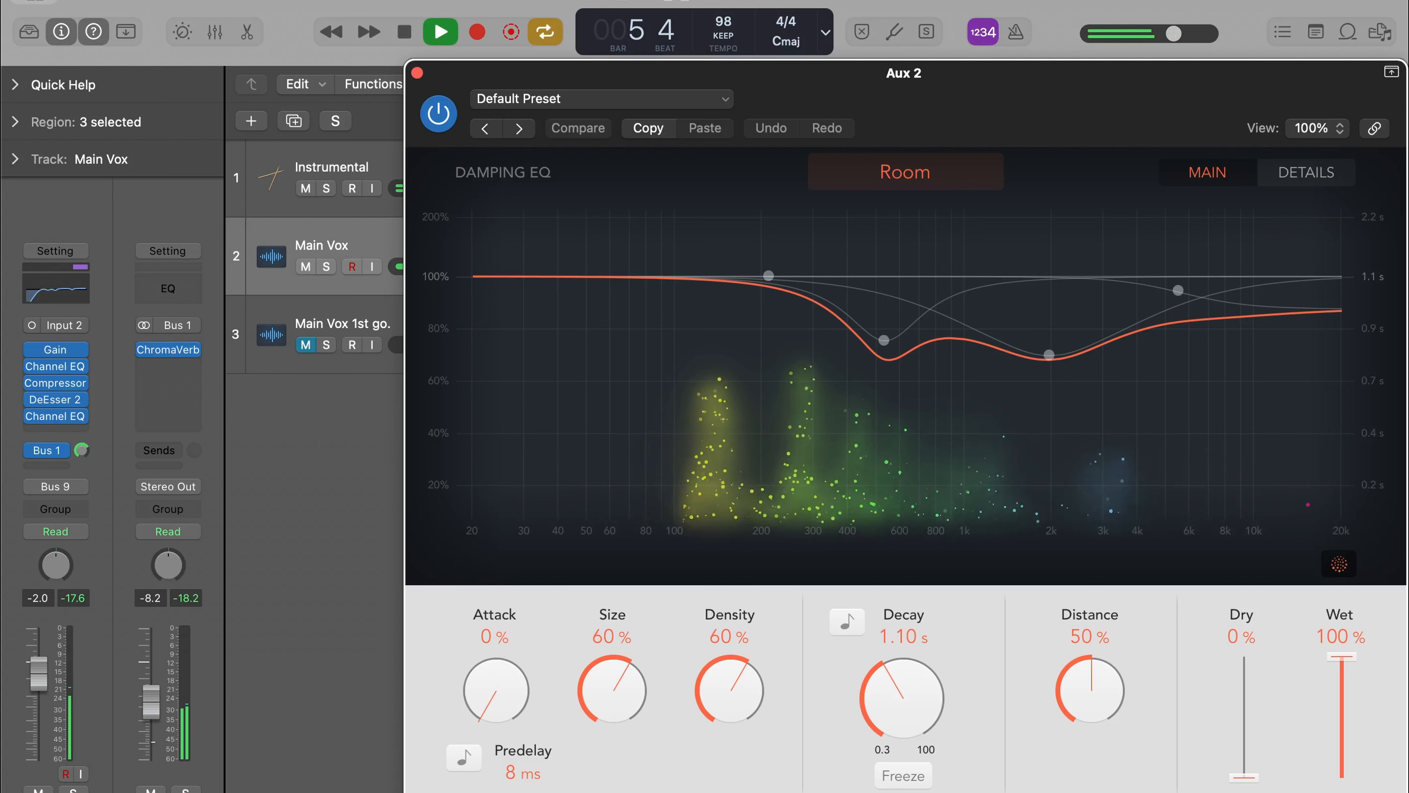
pyautogui.click(156, 749)
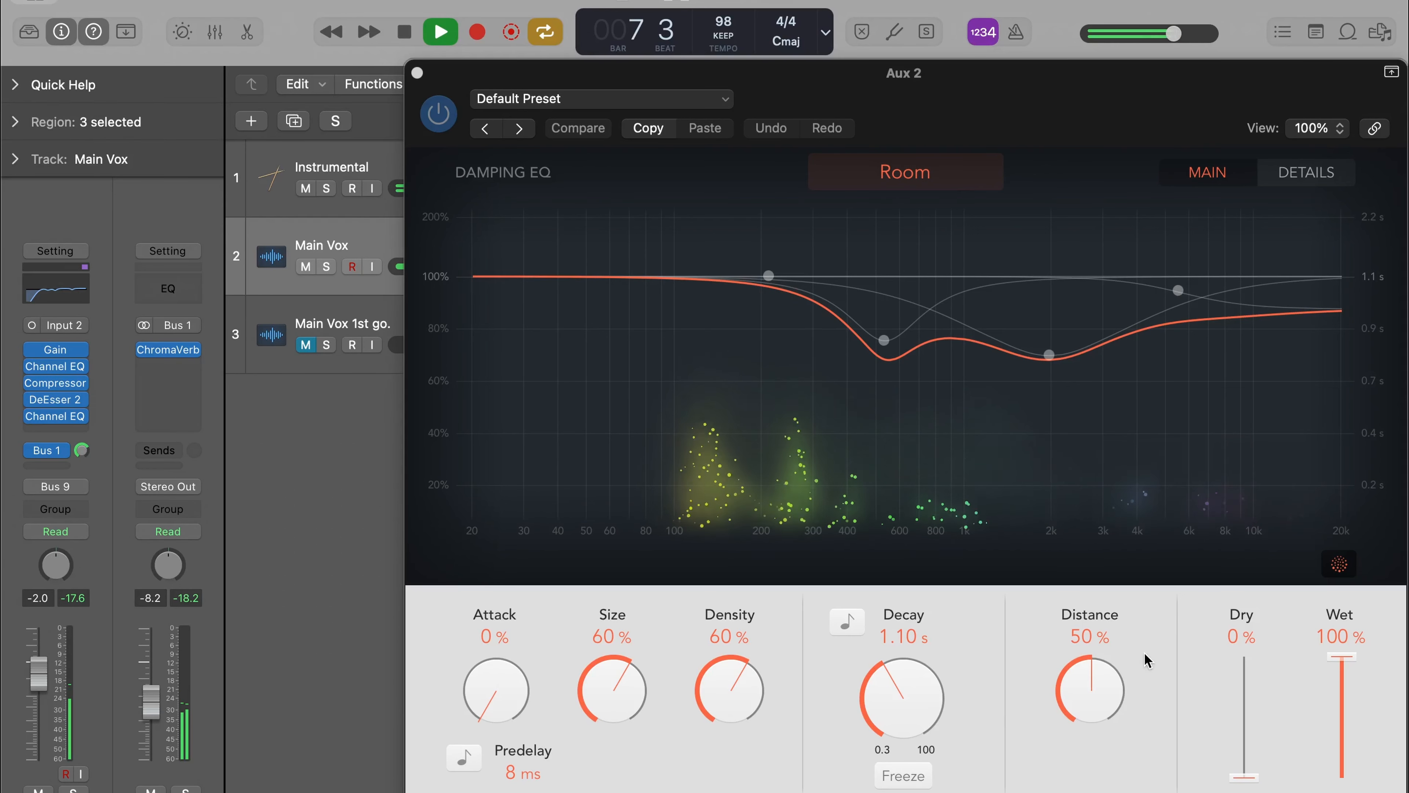
# Step: Raise ChromaVerb's decay to 1.30 s, toggle its tempo sync and readjust it, with the reverb aux fader at -16.8 dB
pyautogui.moveTo(900, 674); pyautogui.dragTo(898, 663)
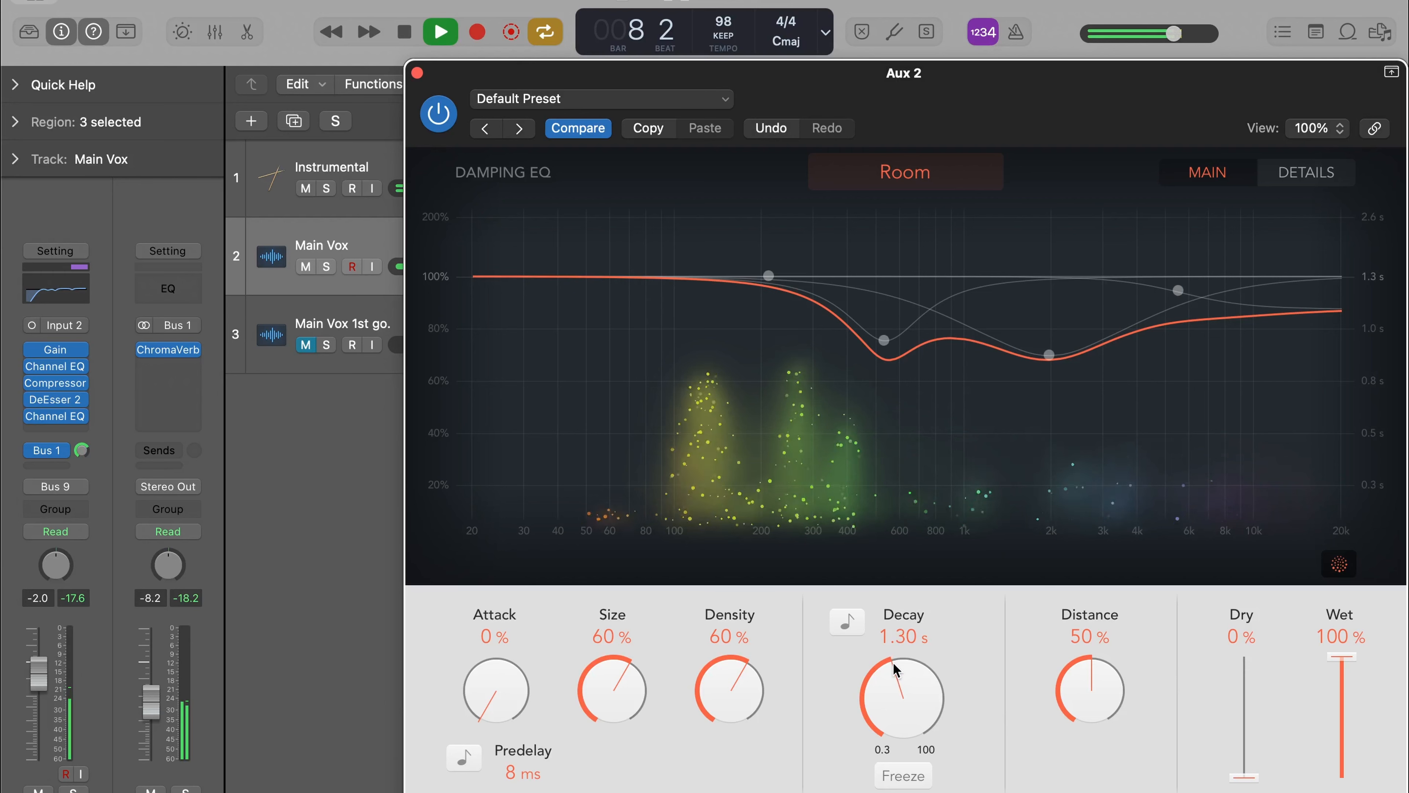
pyautogui.click(847, 621)
pyautogui.moveTo(903, 695); pyautogui.dragTo(913, 697)
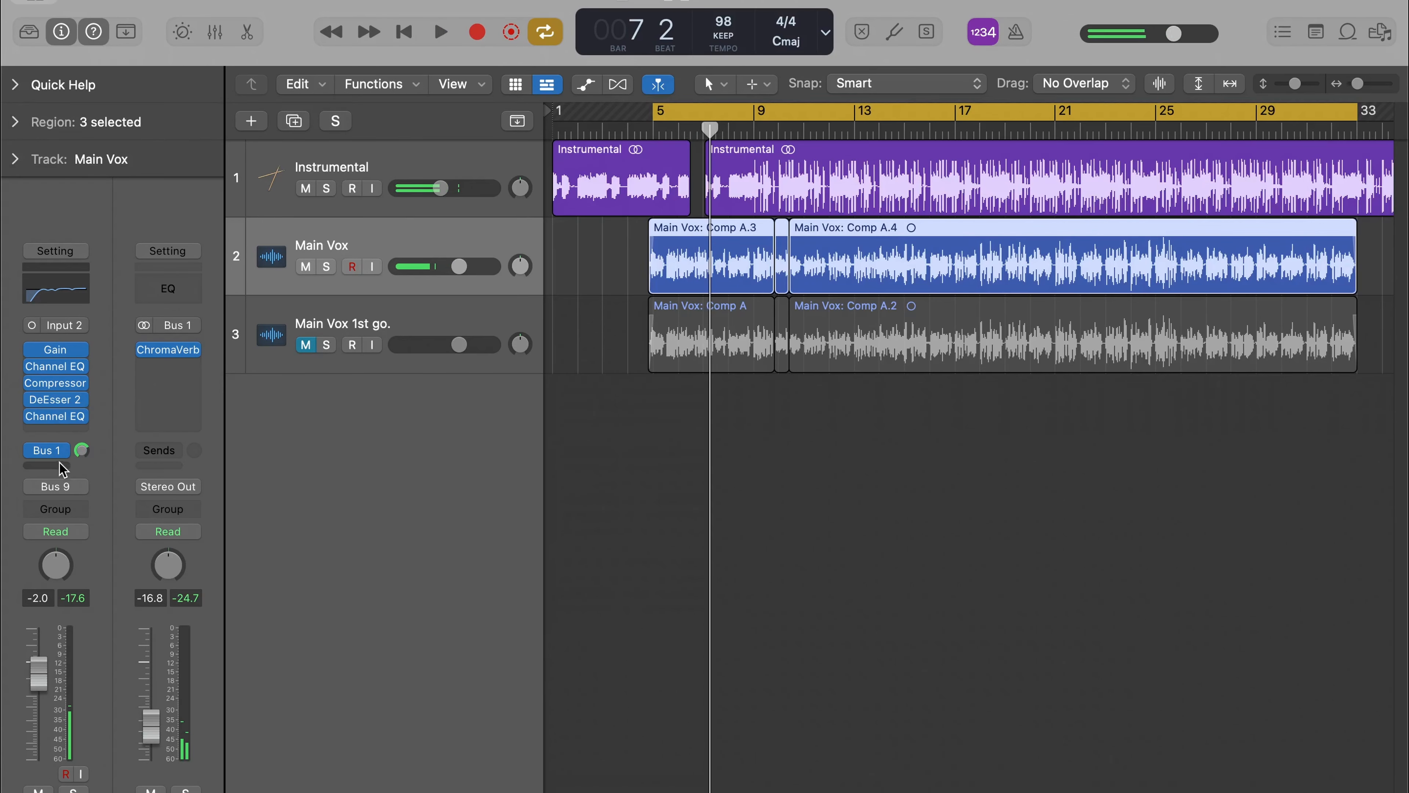
# Step: Add a Bus 2 send to Main Vox and insert a Stereo Delay on the bus's aux channel
pyautogui.click(55, 465)
pyautogui.moveTo(83, 496)
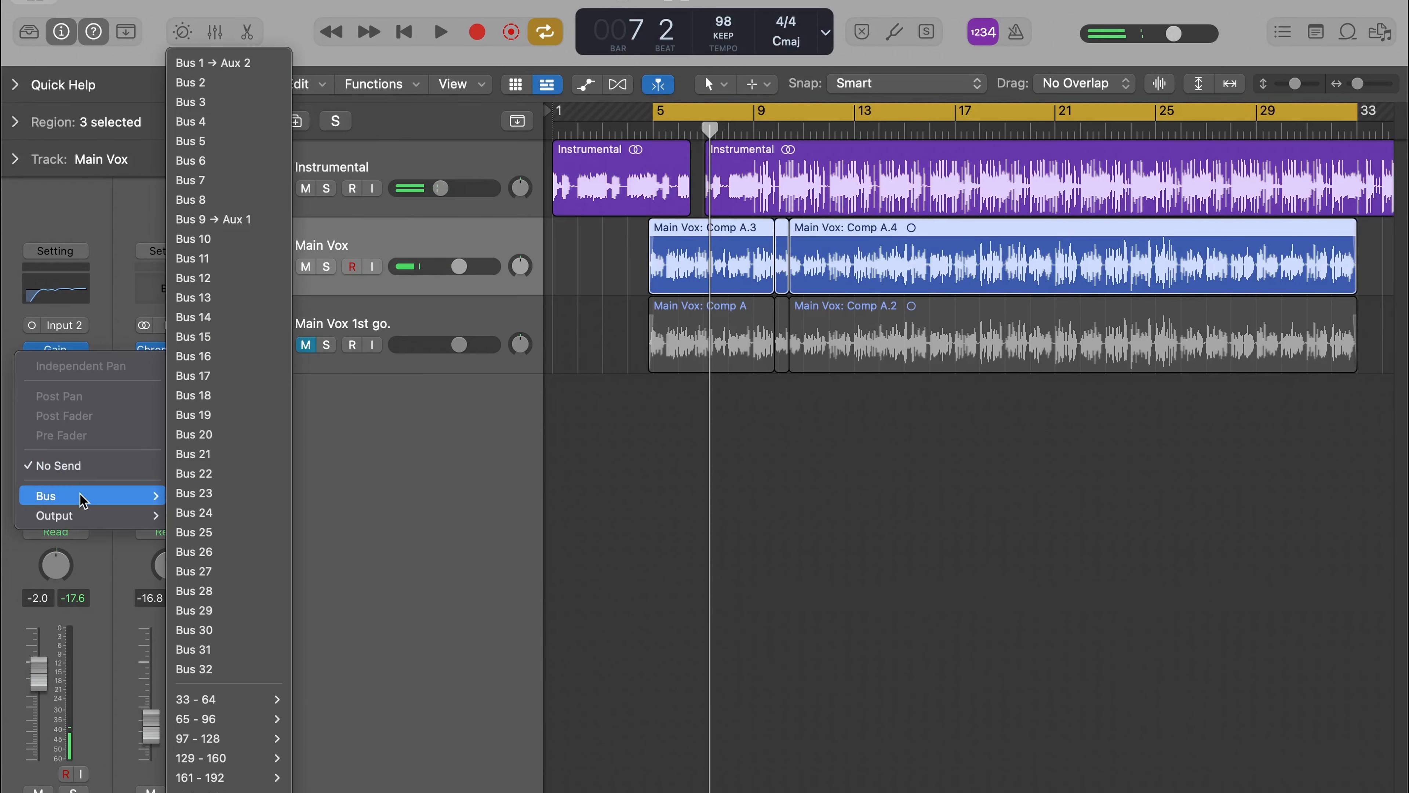
pyautogui.click(256, 83)
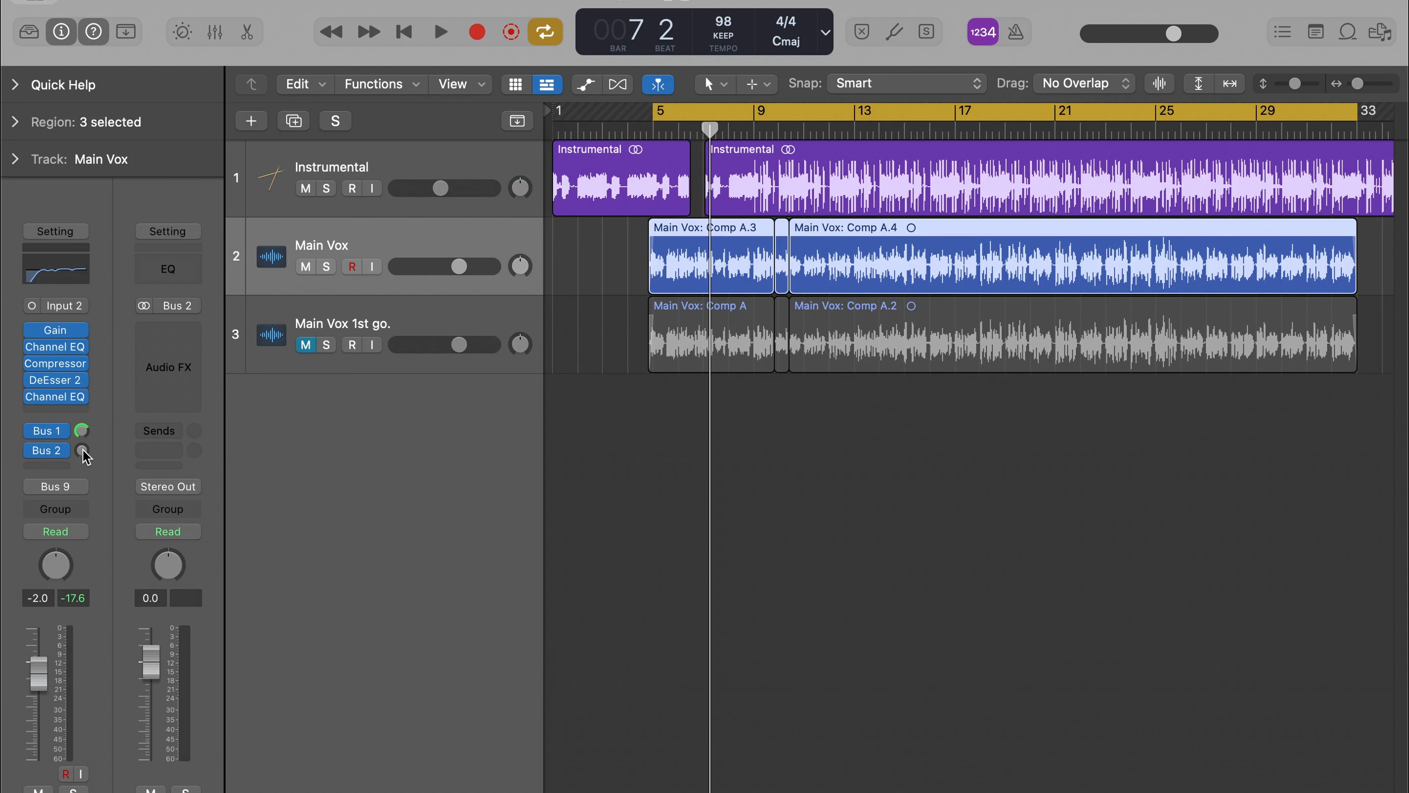
pyautogui.click(176, 326)
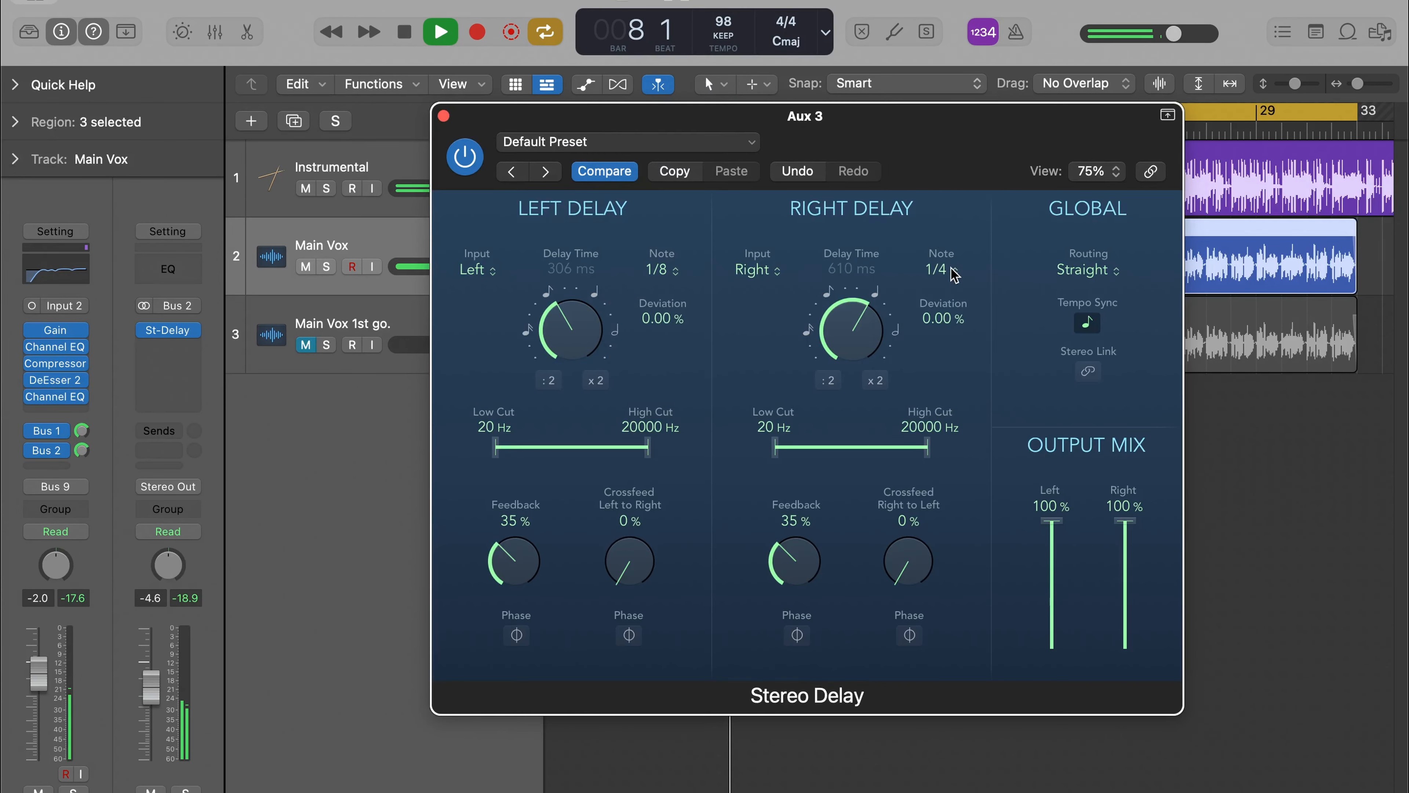
# Step: Set the Stereo Delay's right note value to 1/8 and lower the delay aux fader to -11.0 dB
pyautogui.click(951, 271)
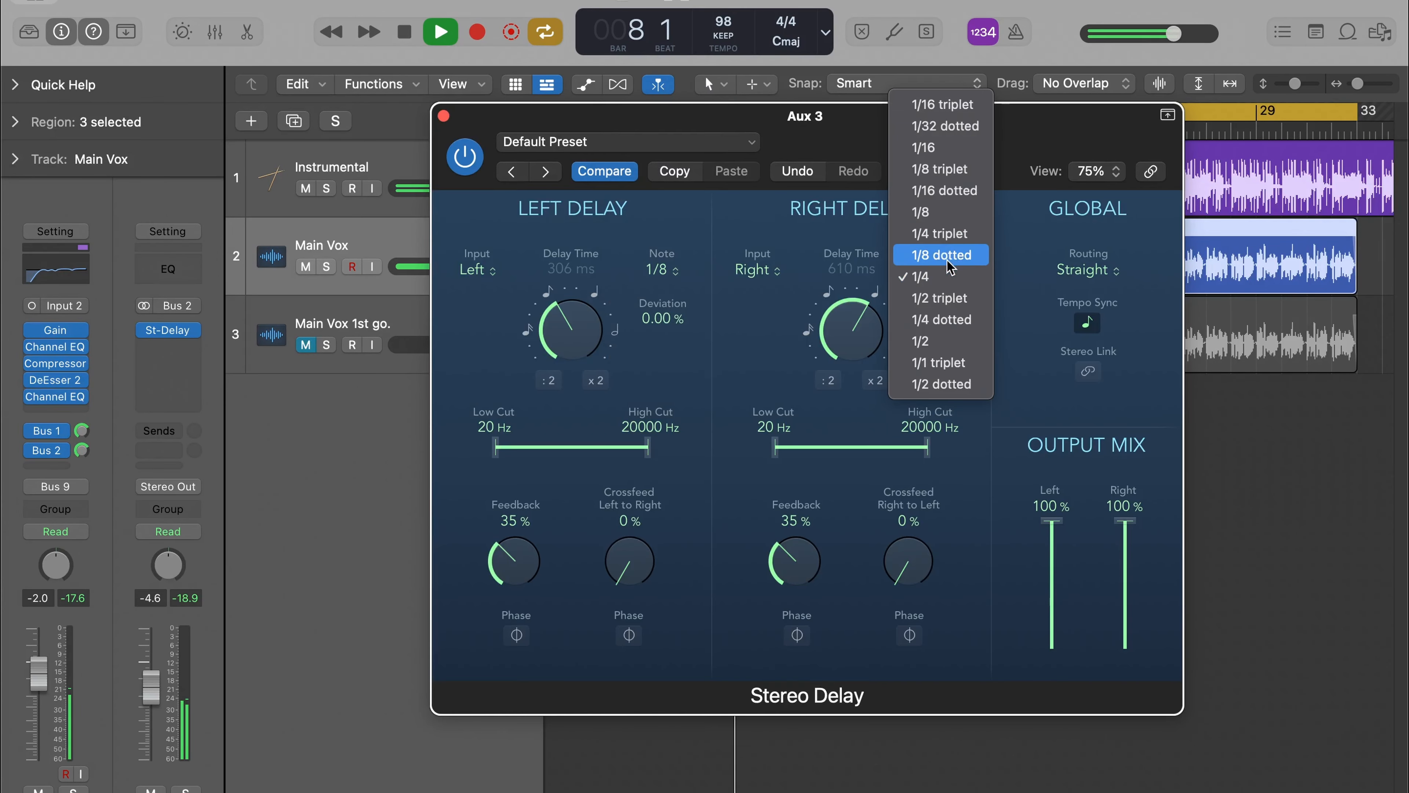
pyautogui.click(951, 219)
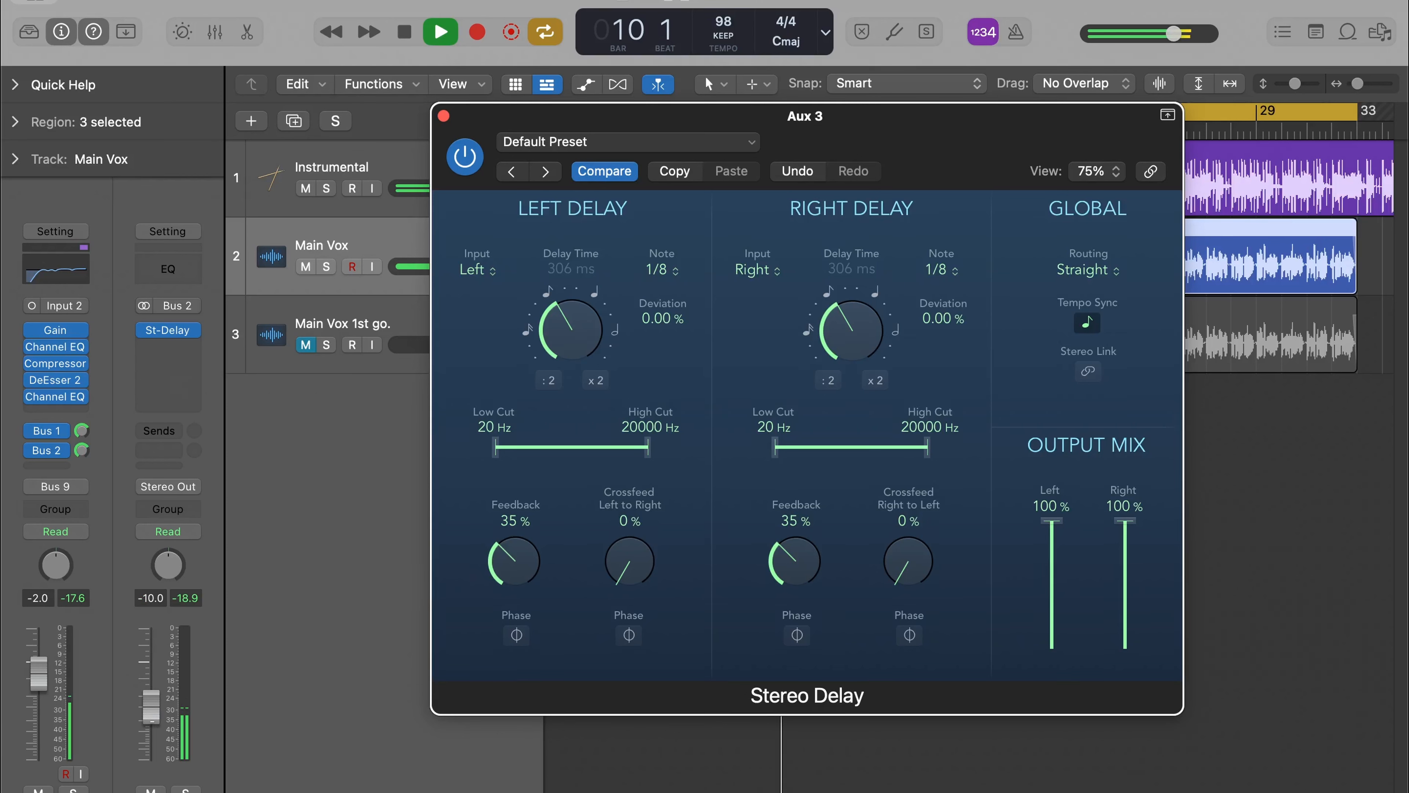
pyautogui.click(152, 728)
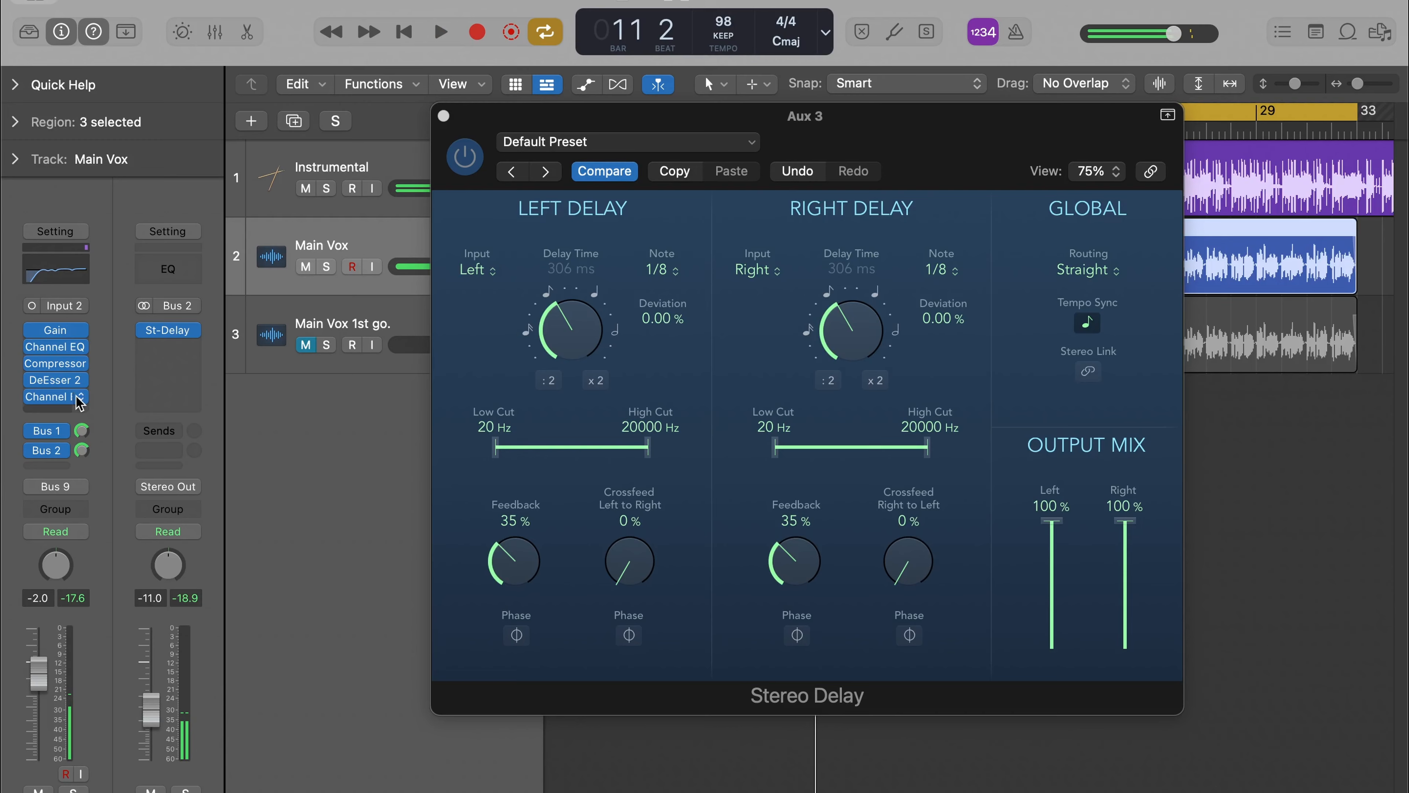
# Step: Insert a Channel EQ ahead of the Stereo Delay with a low cut at 150 Hz and a high cut at 6 kHz
pyautogui.click(166, 268)
pyautogui.moveTo(173, 332); pyautogui.dragTo(169, 329)
pyautogui.click(476, 327)
pyautogui.moveTo(448, 512); pyautogui.dragTo(585, 503)
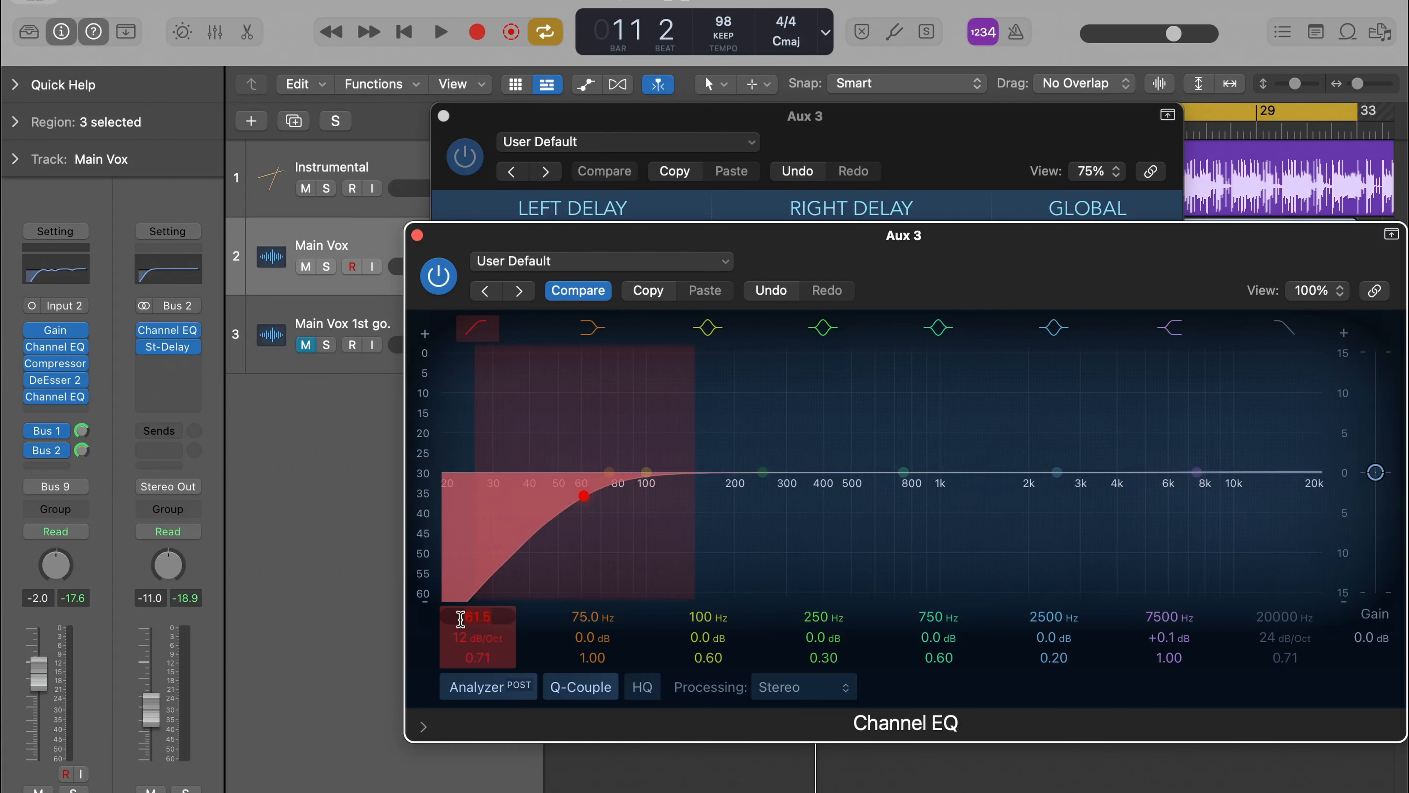
pyautogui.press('Return')
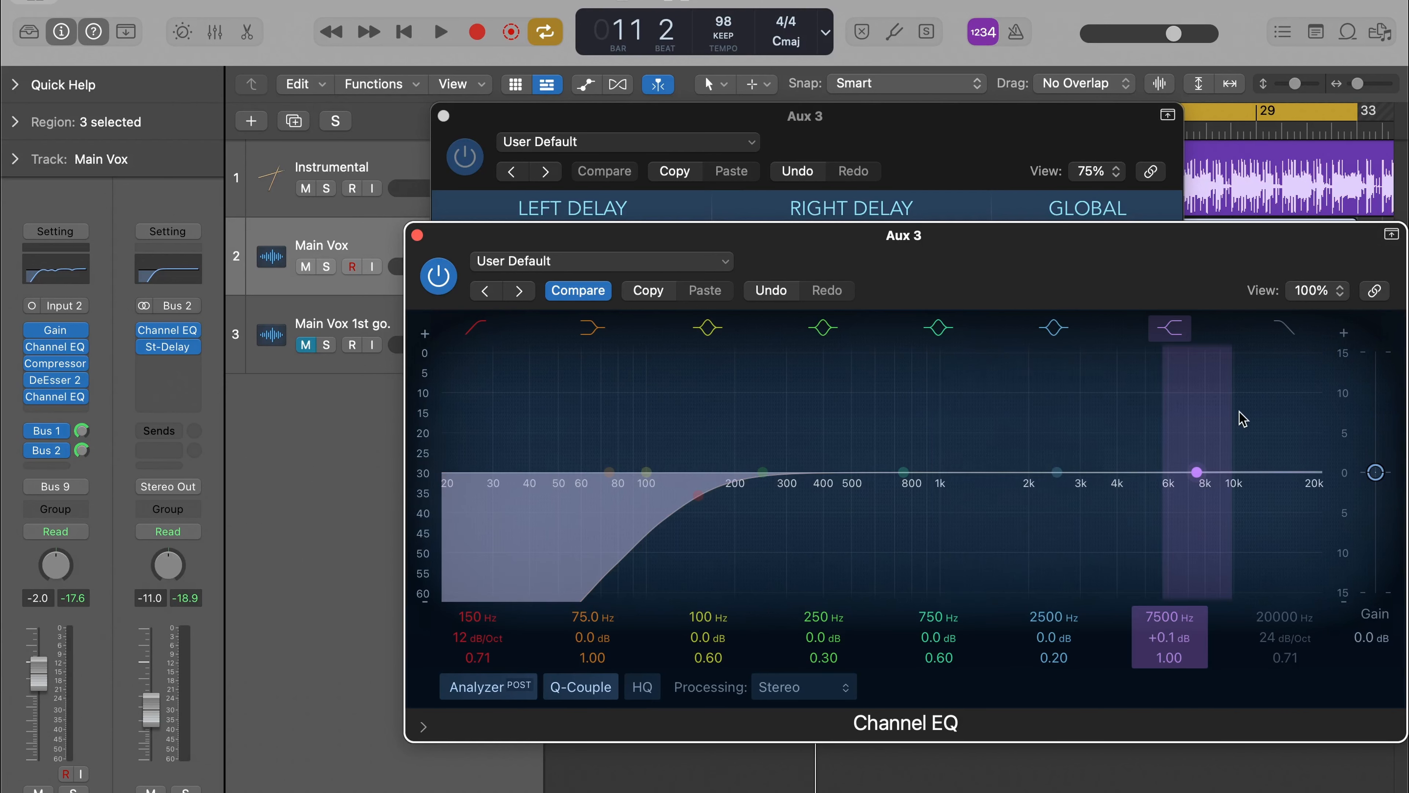
pyautogui.click(1284, 329)
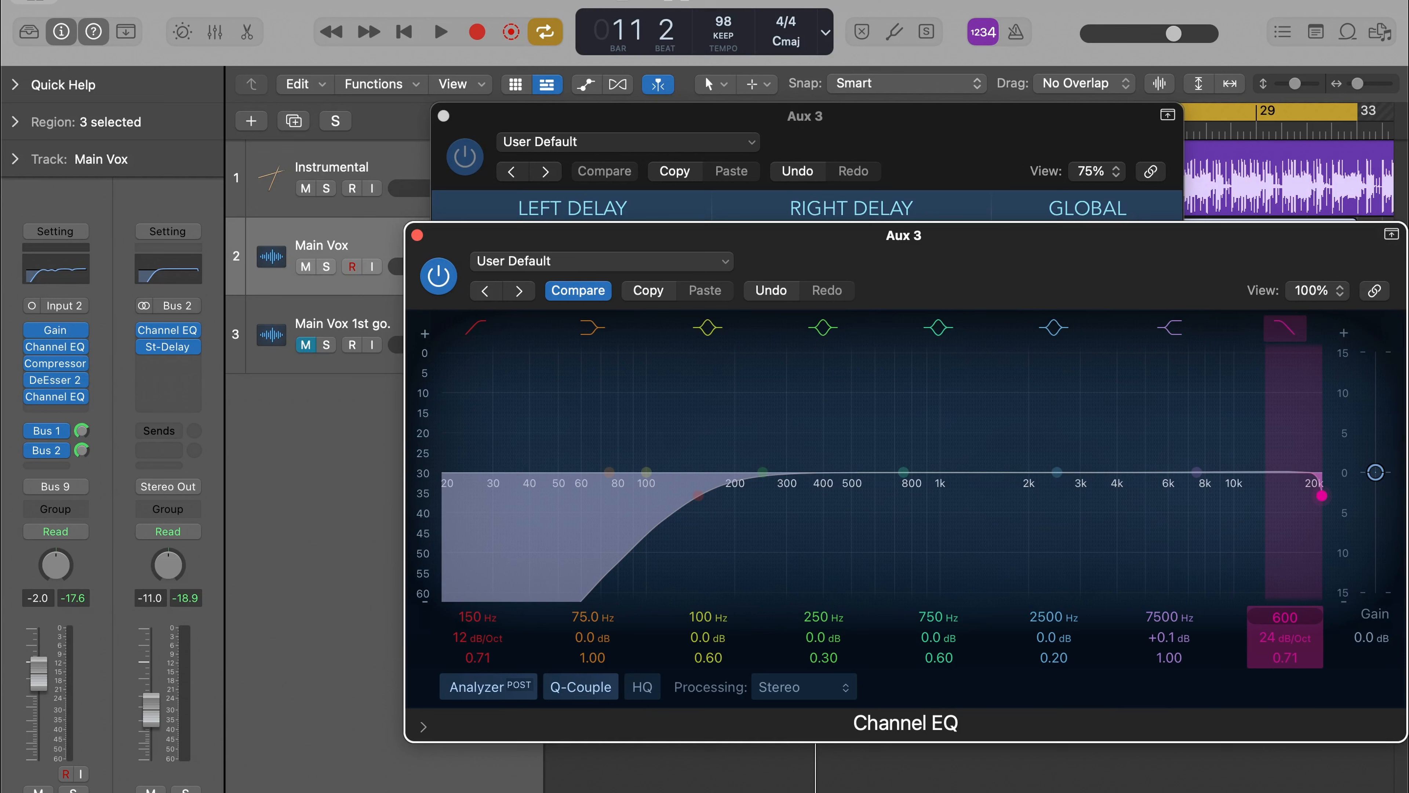
pyautogui.press('Return')
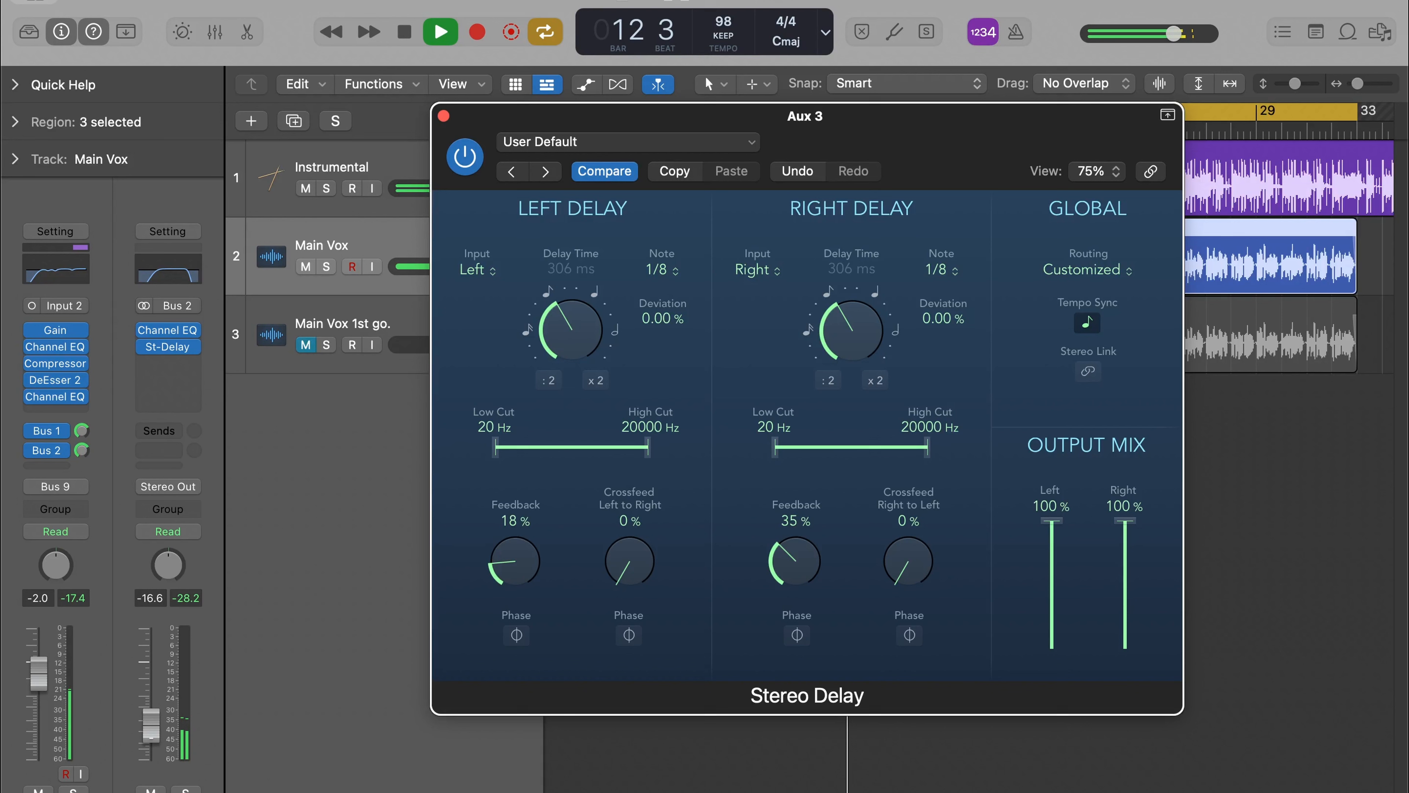
# Step: Reduce the Stereo Delay's left feedback to 18% and lower the delay aux fader to -16.6 dB
pyautogui.click(151, 737)
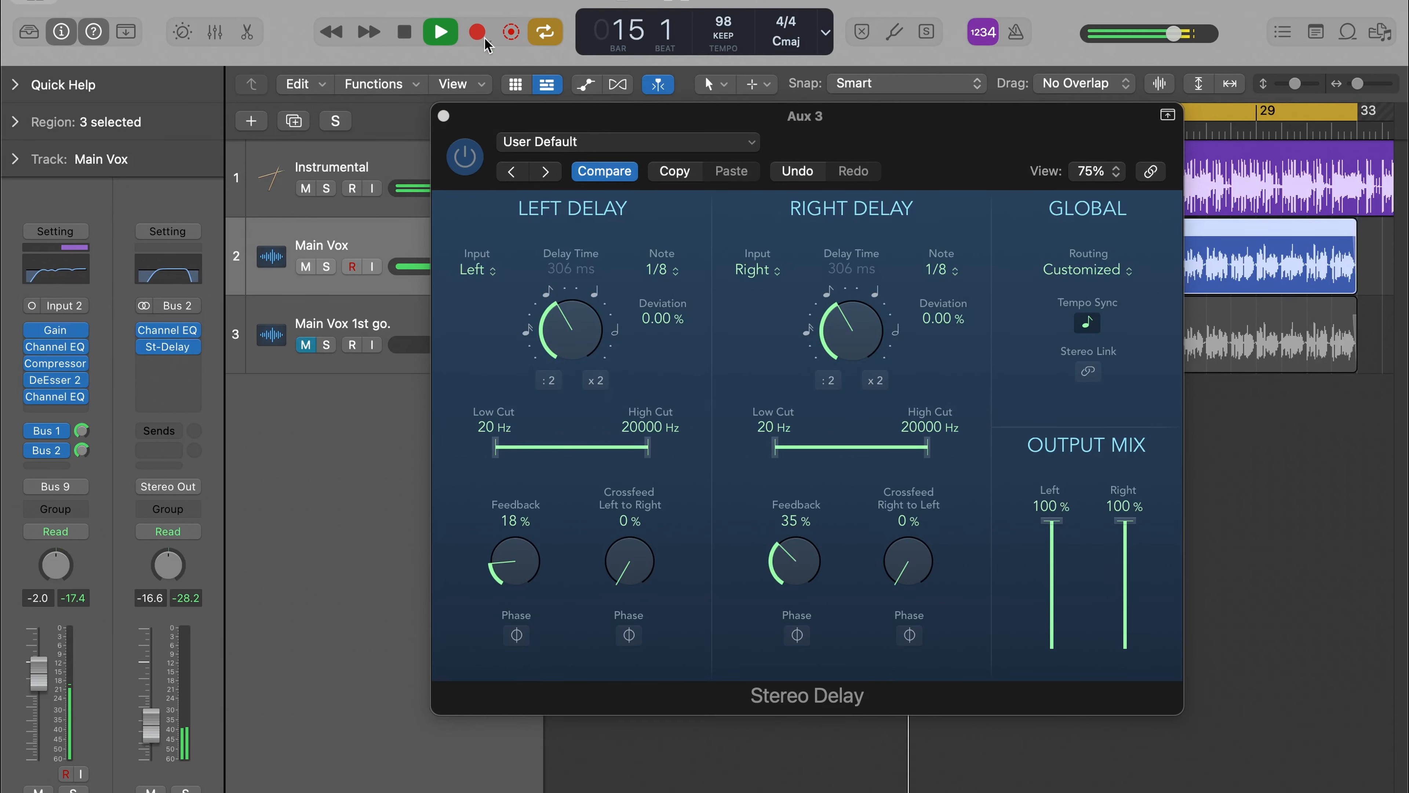
# Step: Try a mono Overdrive after the last Channel EQ on Main Vox
pyautogui.click(443, 116)
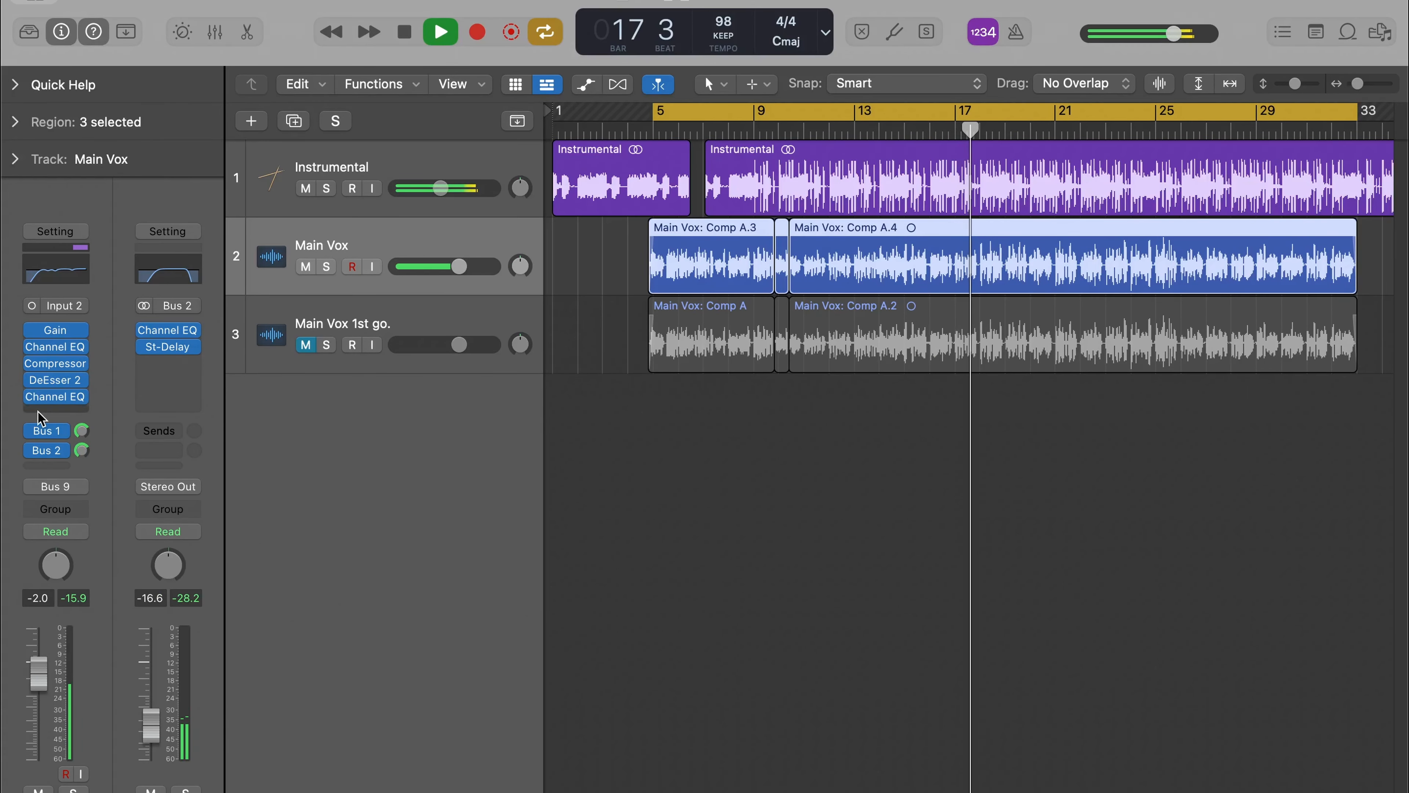
pyautogui.press('space')
pyautogui.click(55, 410)
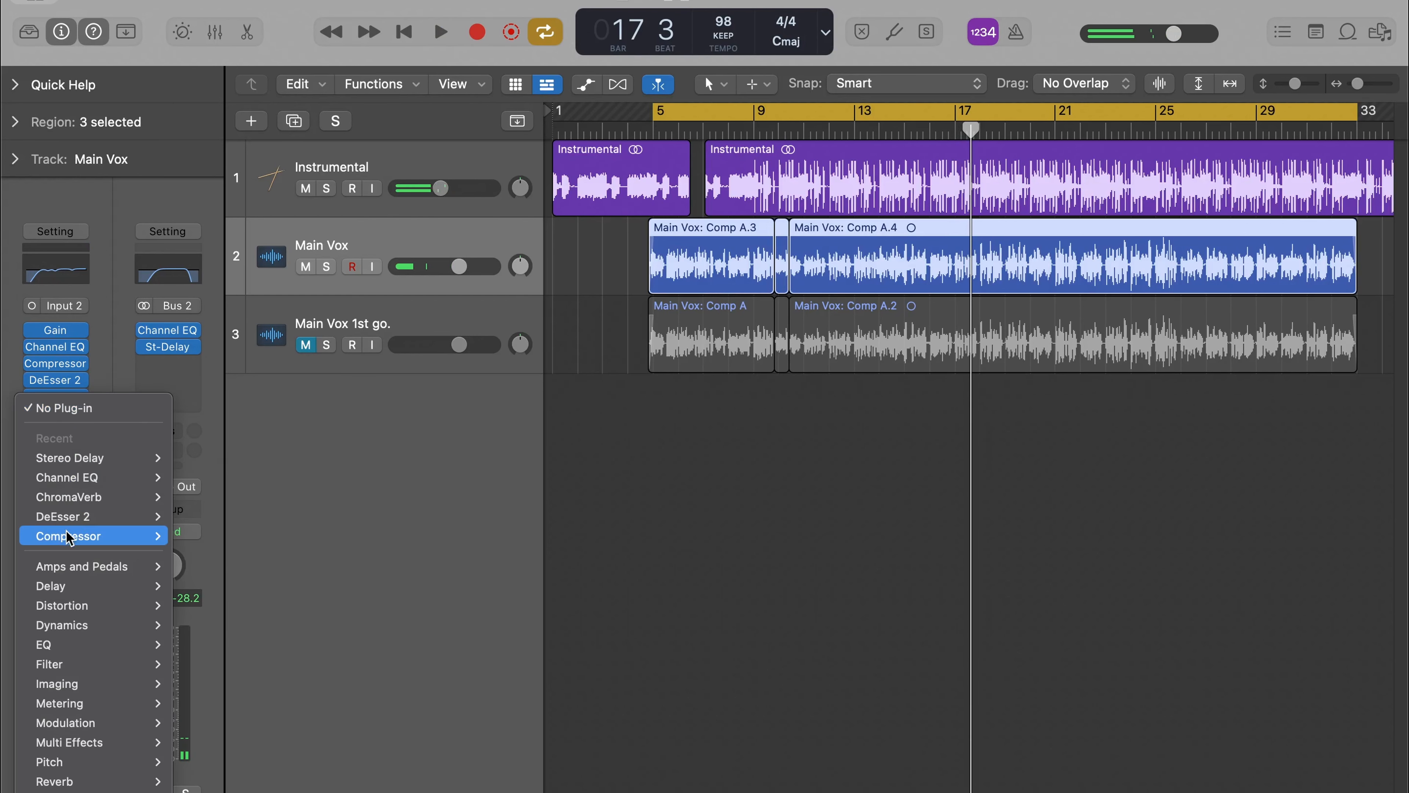
pyautogui.scroll(-1, 66, 759)
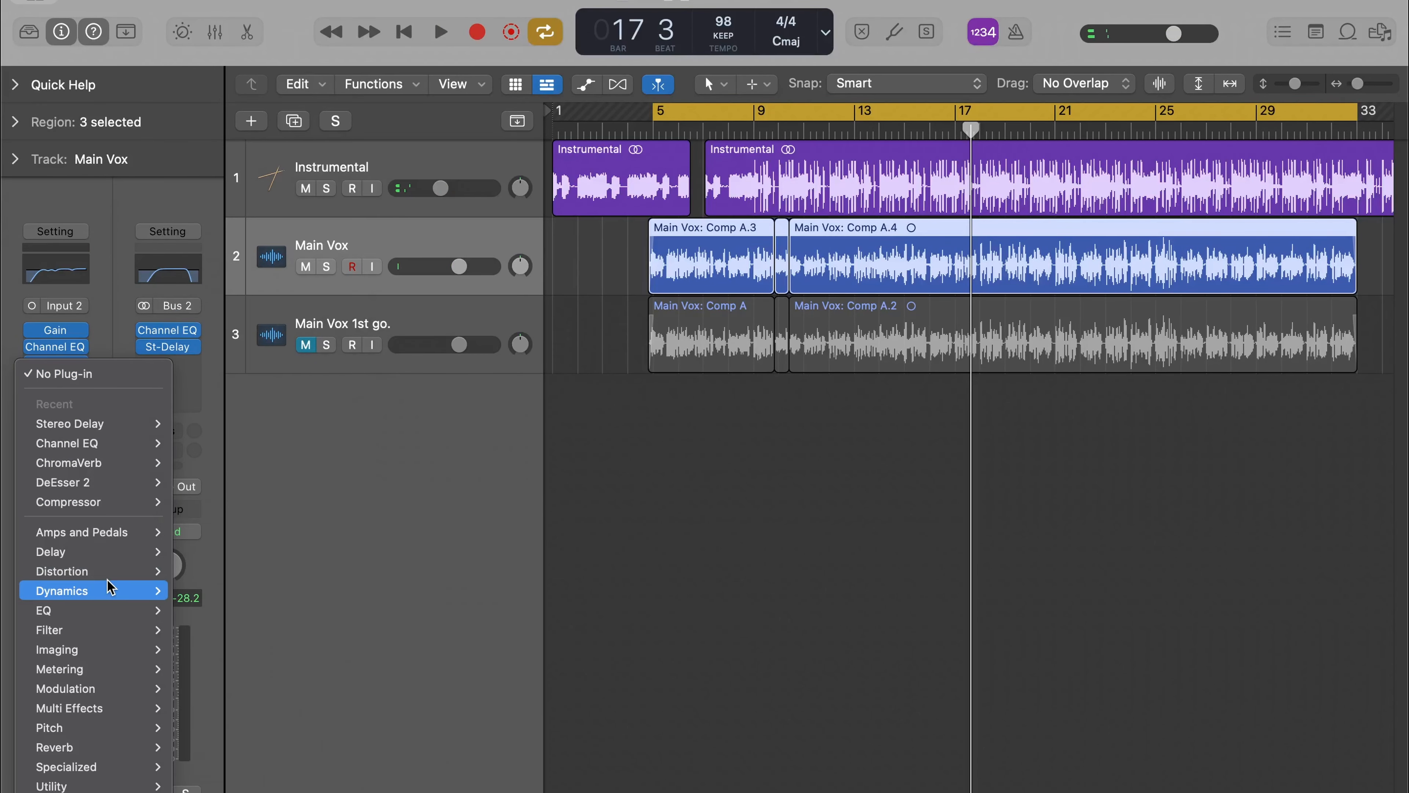
pyautogui.moveTo(109, 571)
pyautogui.moveTo(293, 564)
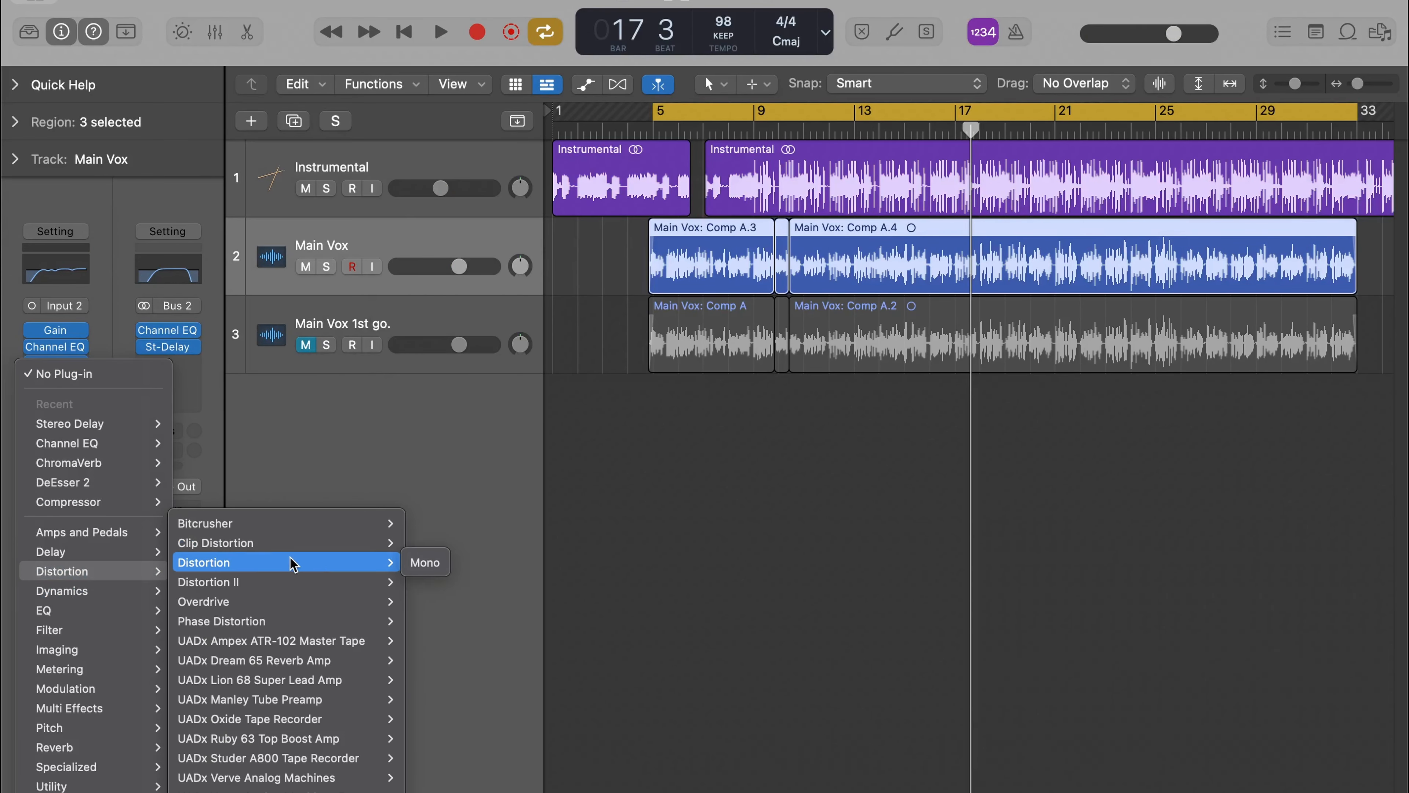
pyautogui.click(423, 602)
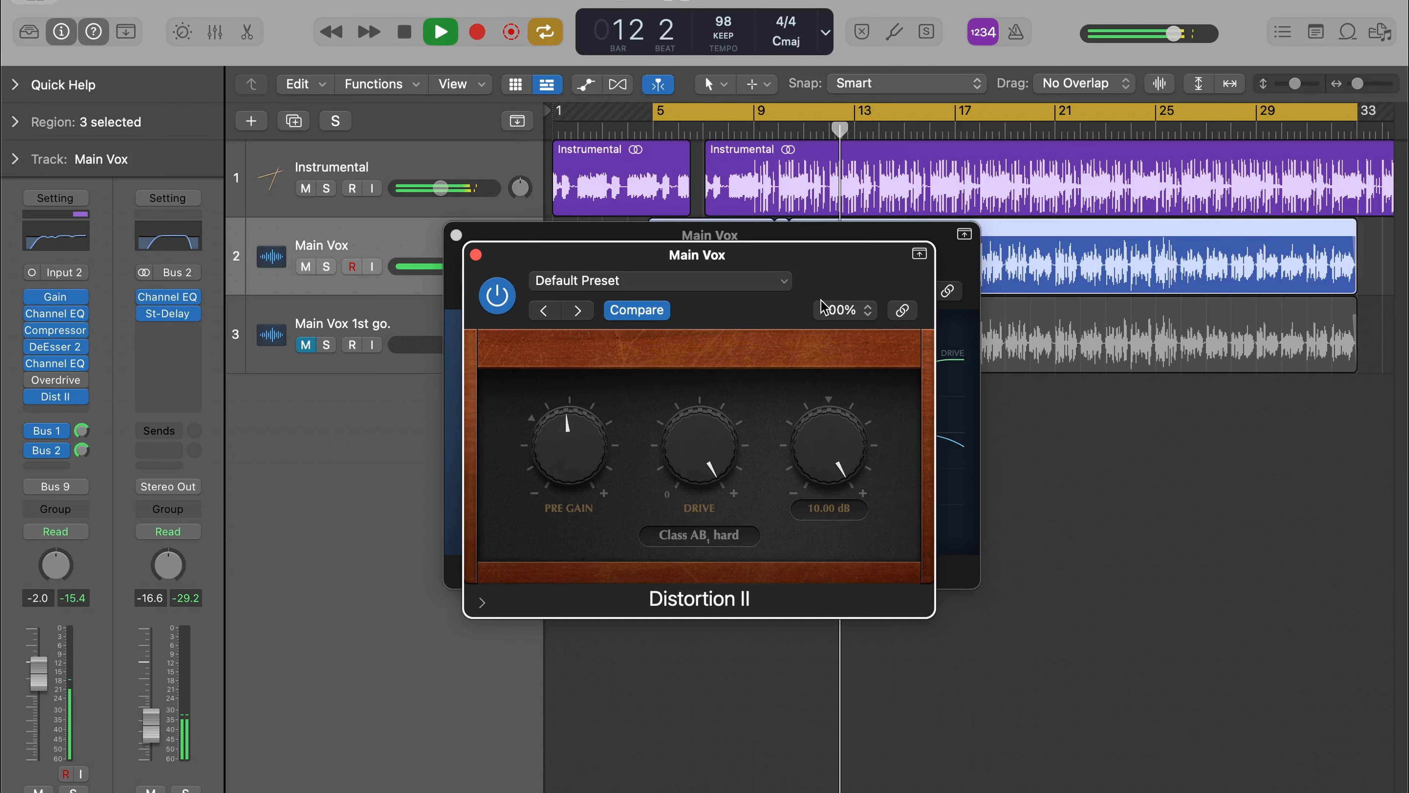
# Step: Lower the tone and drive of Distortion II in Class AB, hard mode, and compare Main Vox with the effect bypassed
pyautogui.moveTo(821, 472); pyautogui.dragTo(837, 602)
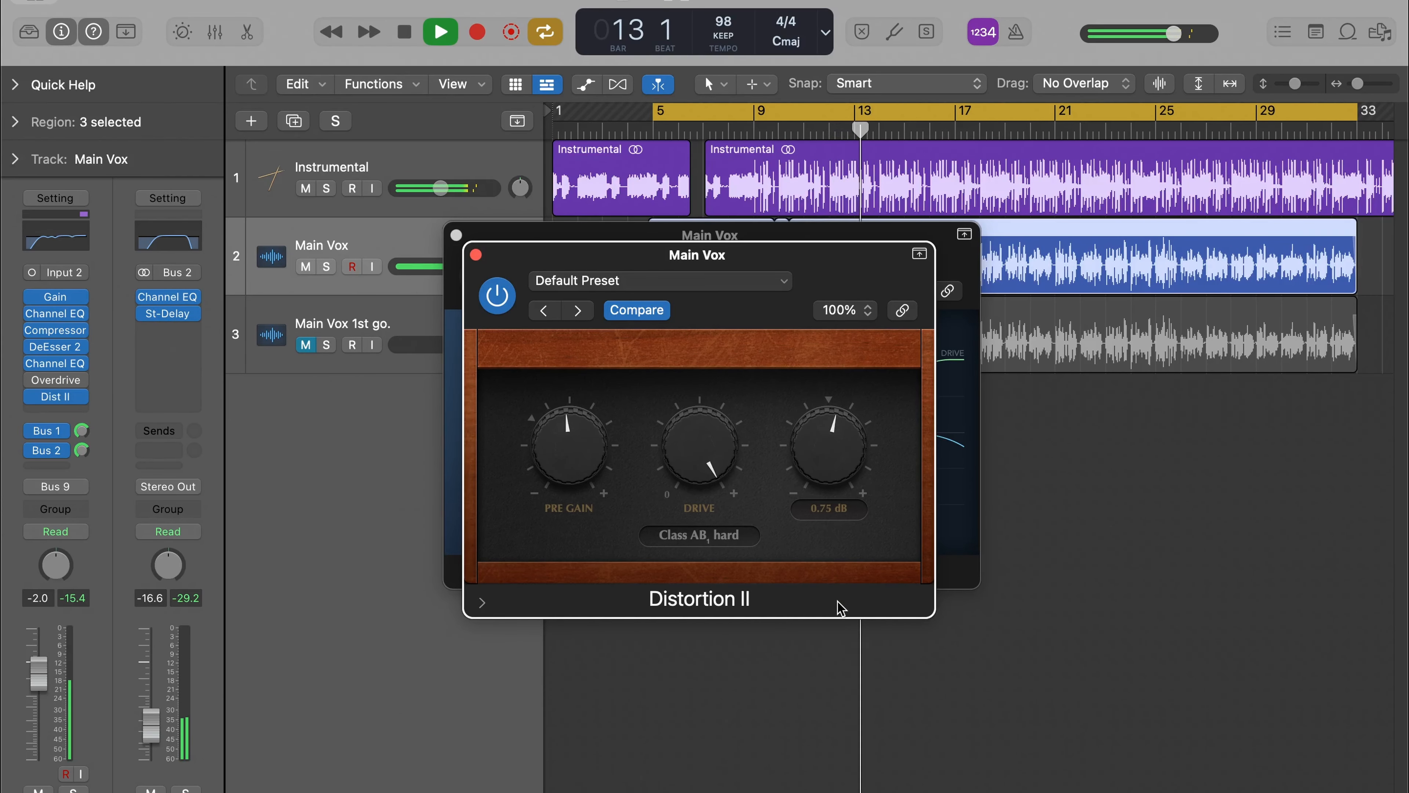
pyautogui.moveTo(692, 466); pyautogui.dragTo(733, 761)
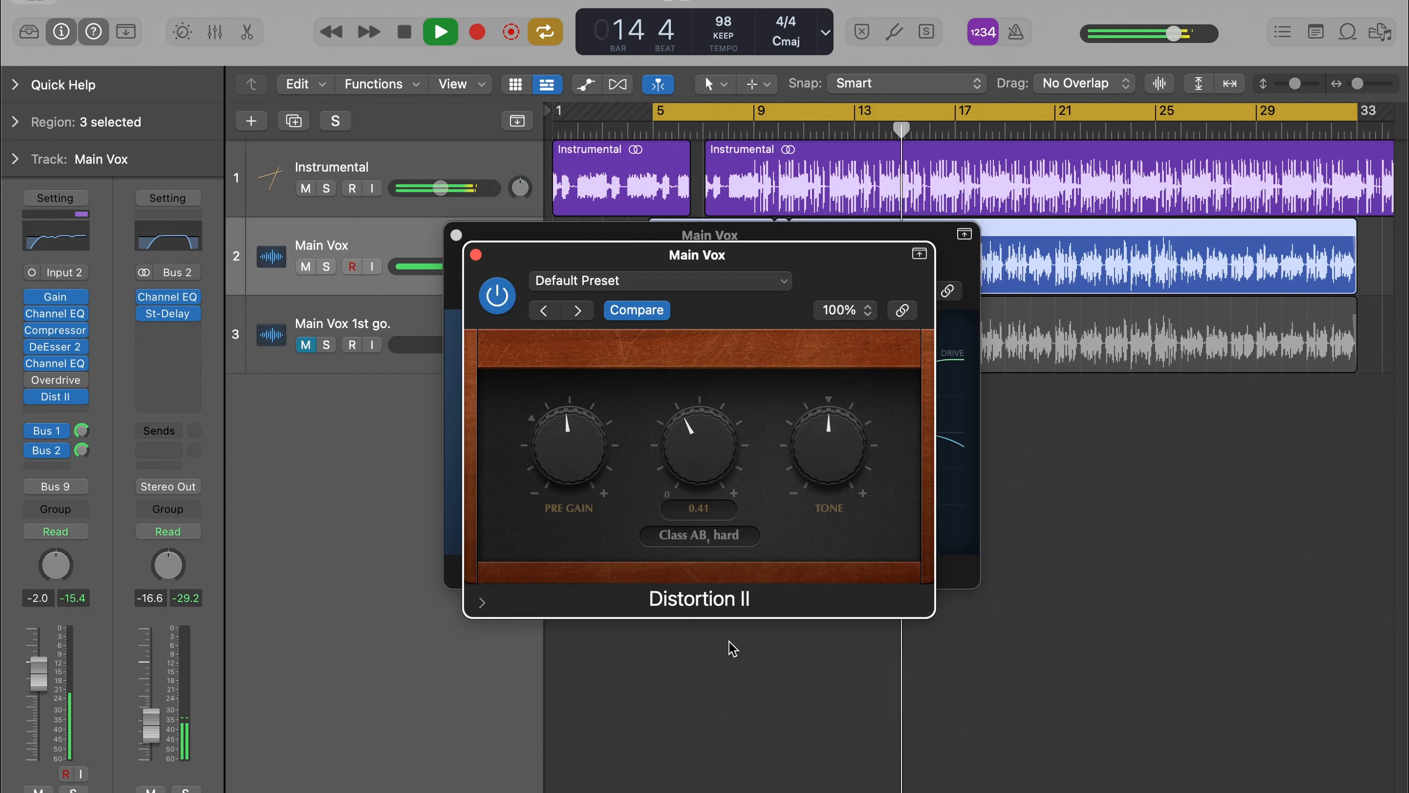
pyautogui.click(498, 295)
pyautogui.click(497, 295)
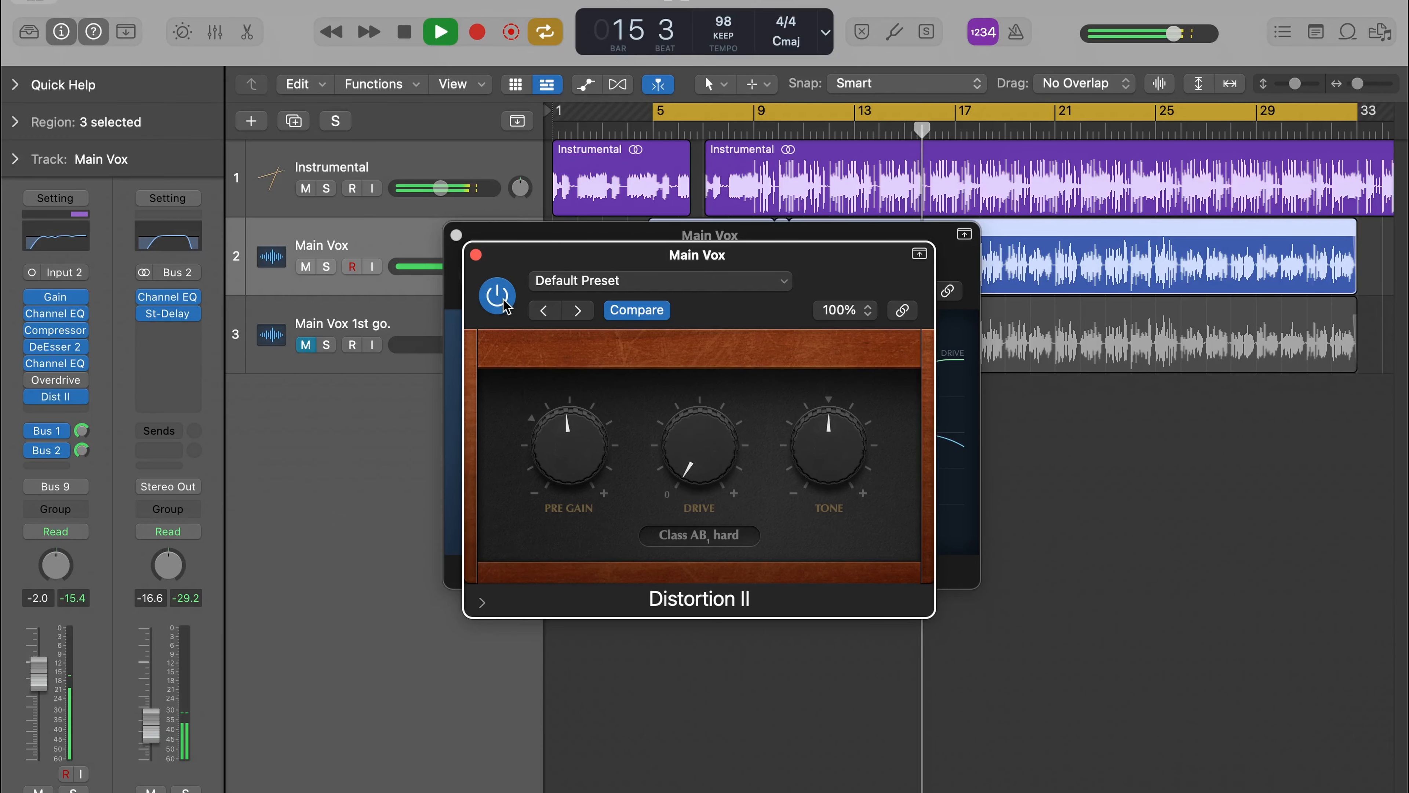
# Step: Insert a mono Distortion II at the end of the Main Vox chain and remove the Overdrive
pyautogui.click(67, 411)
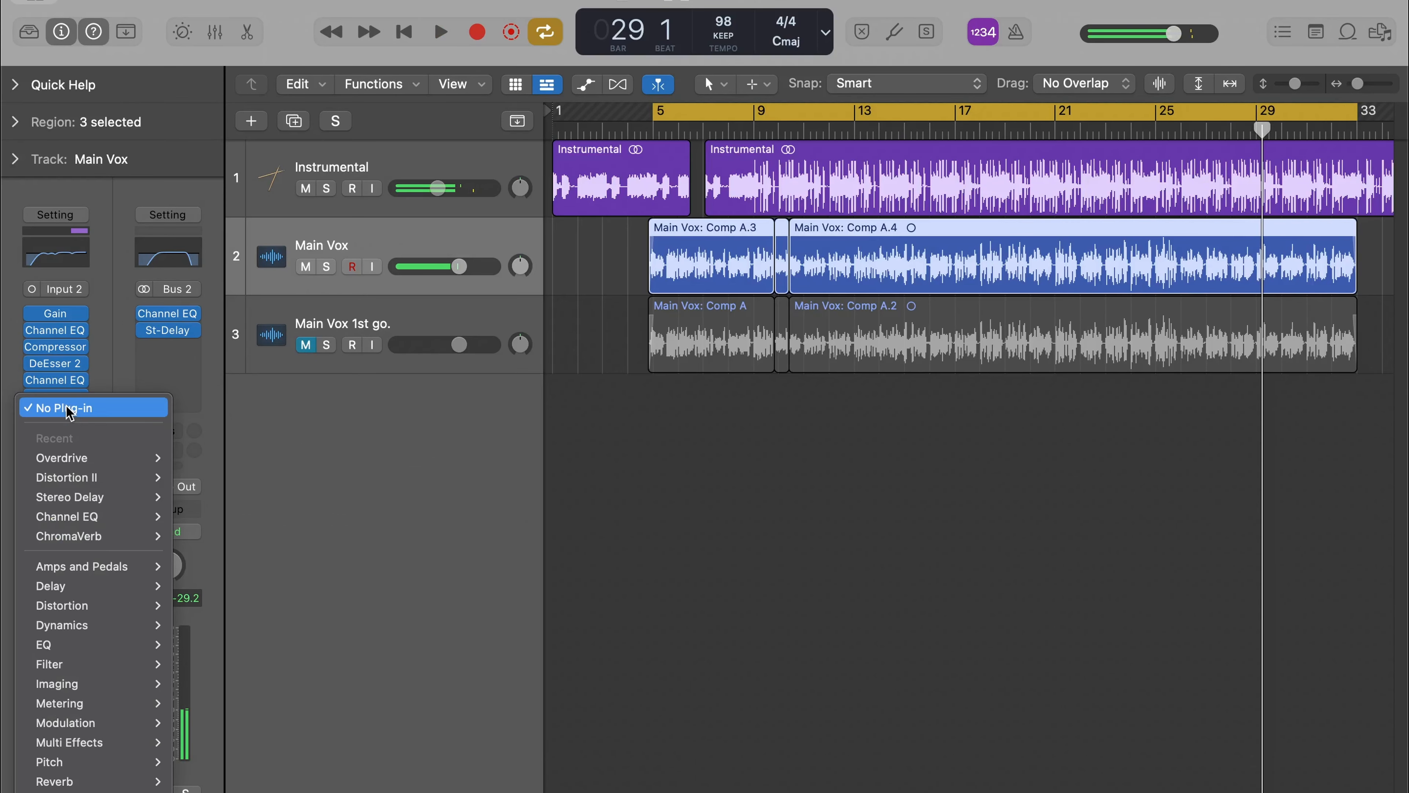
pyautogui.moveTo(139, 477)
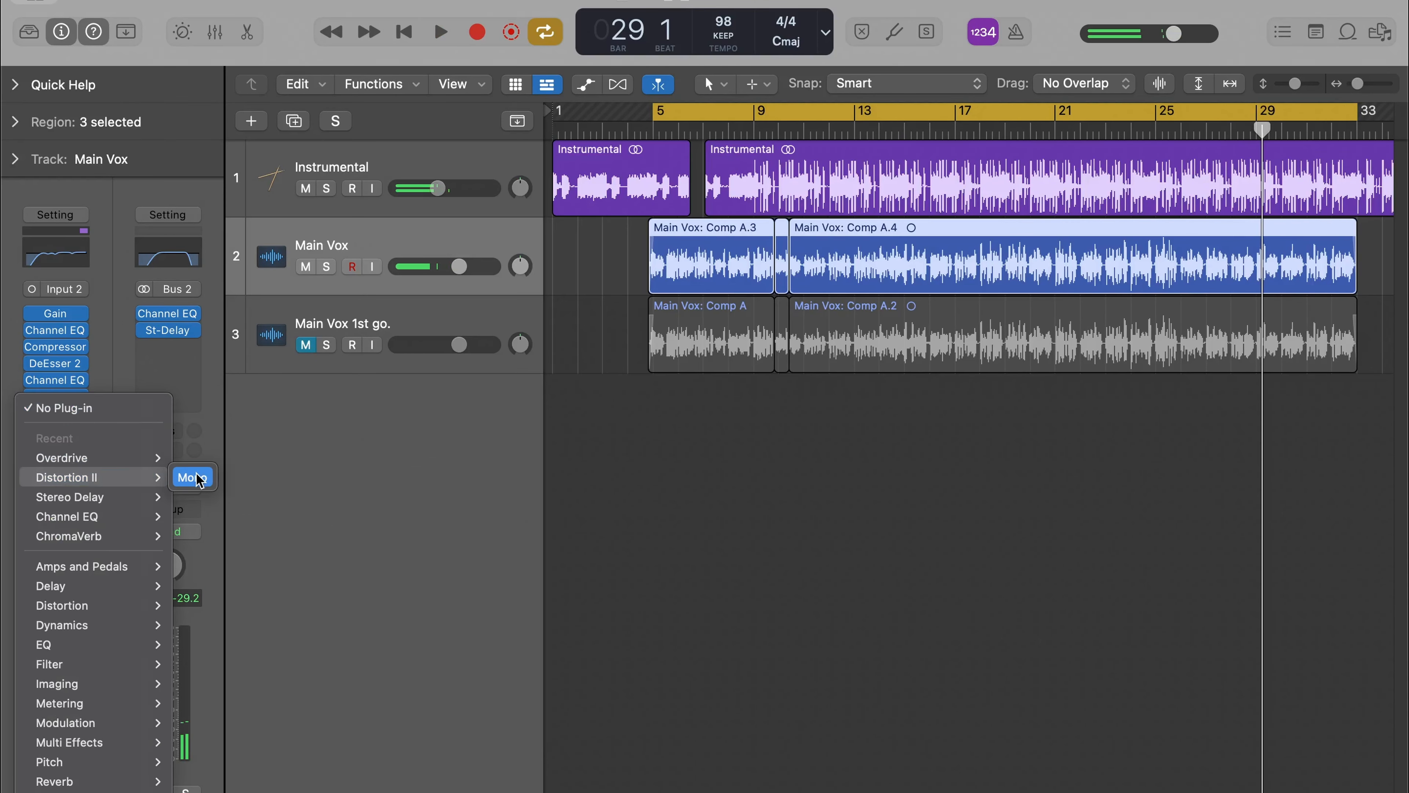
pyautogui.click(195, 477)
pyautogui.click(82, 382)
pyautogui.click(53, 401)
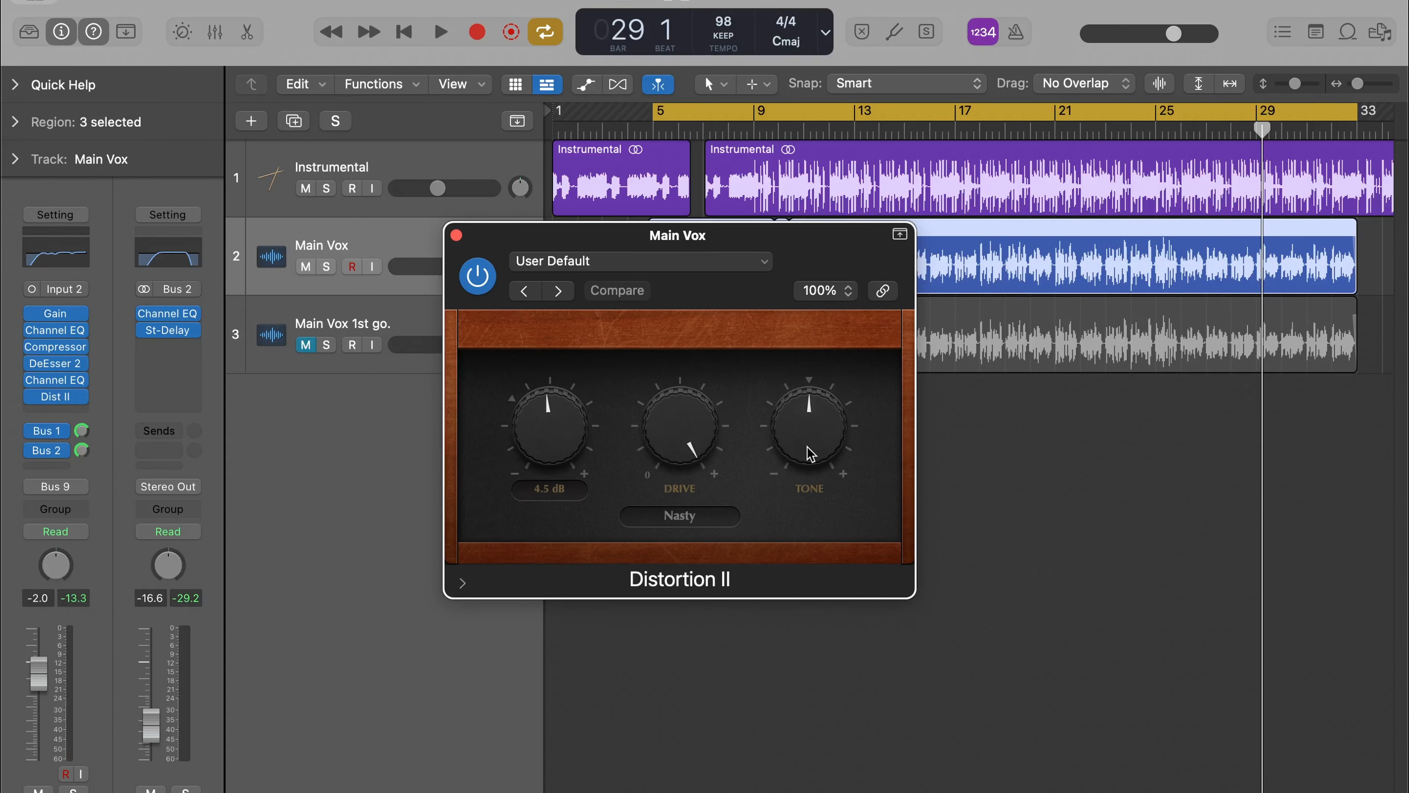
# Step: Set Distortion II to Class AB, soft with a tone of 2.25 dB, adjusting pre gain and drive during playback
pyautogui.press('space')
pyautogui.click(705, 516)
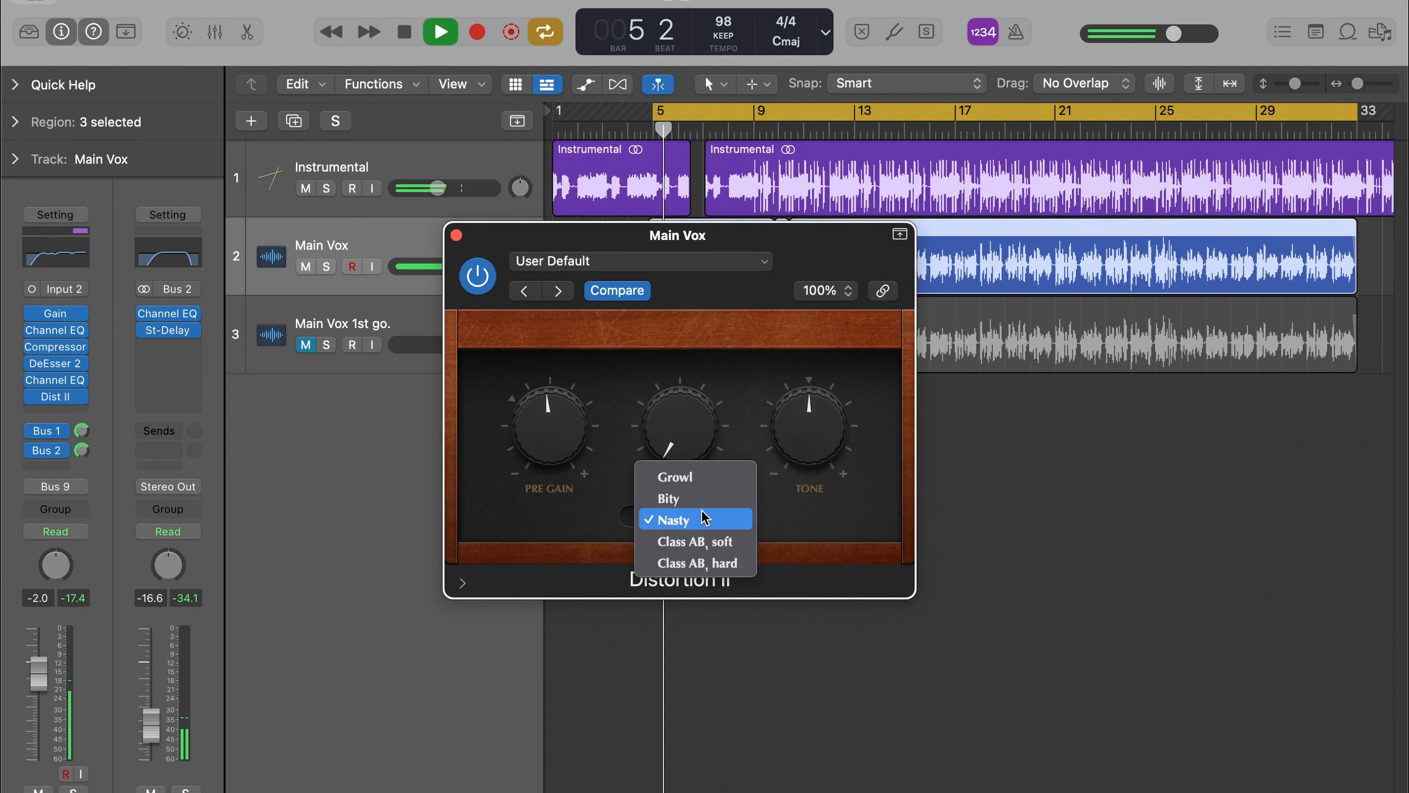
pyautogui.click(695, 542)
pyautogui.moveTo(682, 425); pyautogui.dragTo(713, 340)
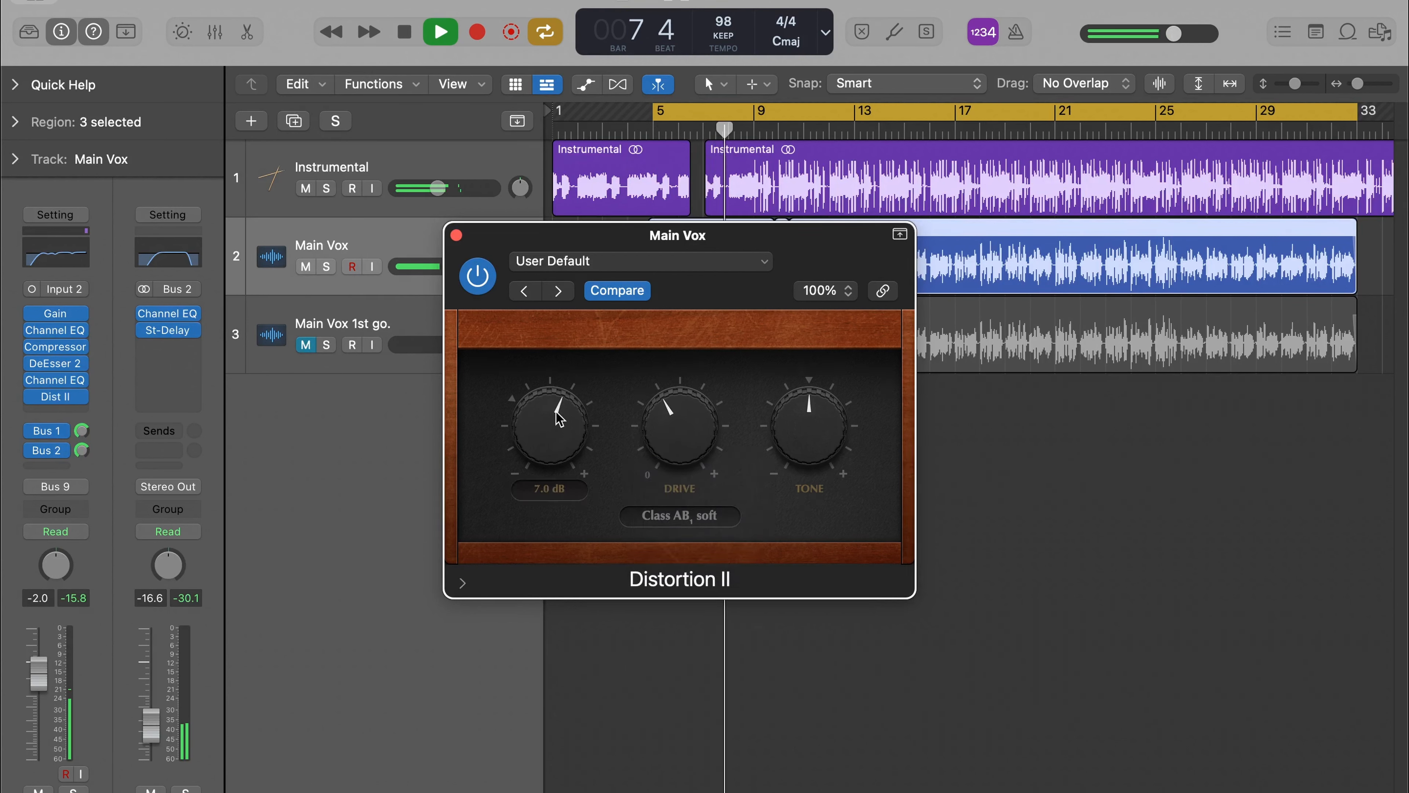
pyautogui.moveTo(566, 403); pyautogui.dragTo(557, 456)
pyautogui.moveTo(652, 449); pyautogui.dragTo(655, 436)
pyautogui.moveTo(790, 413)
pyautogui.mouseDown()
pyautogui.moveTo(794, 379)
pyautogui.moveTo(796, 392)
pyautogui.mouseUp()
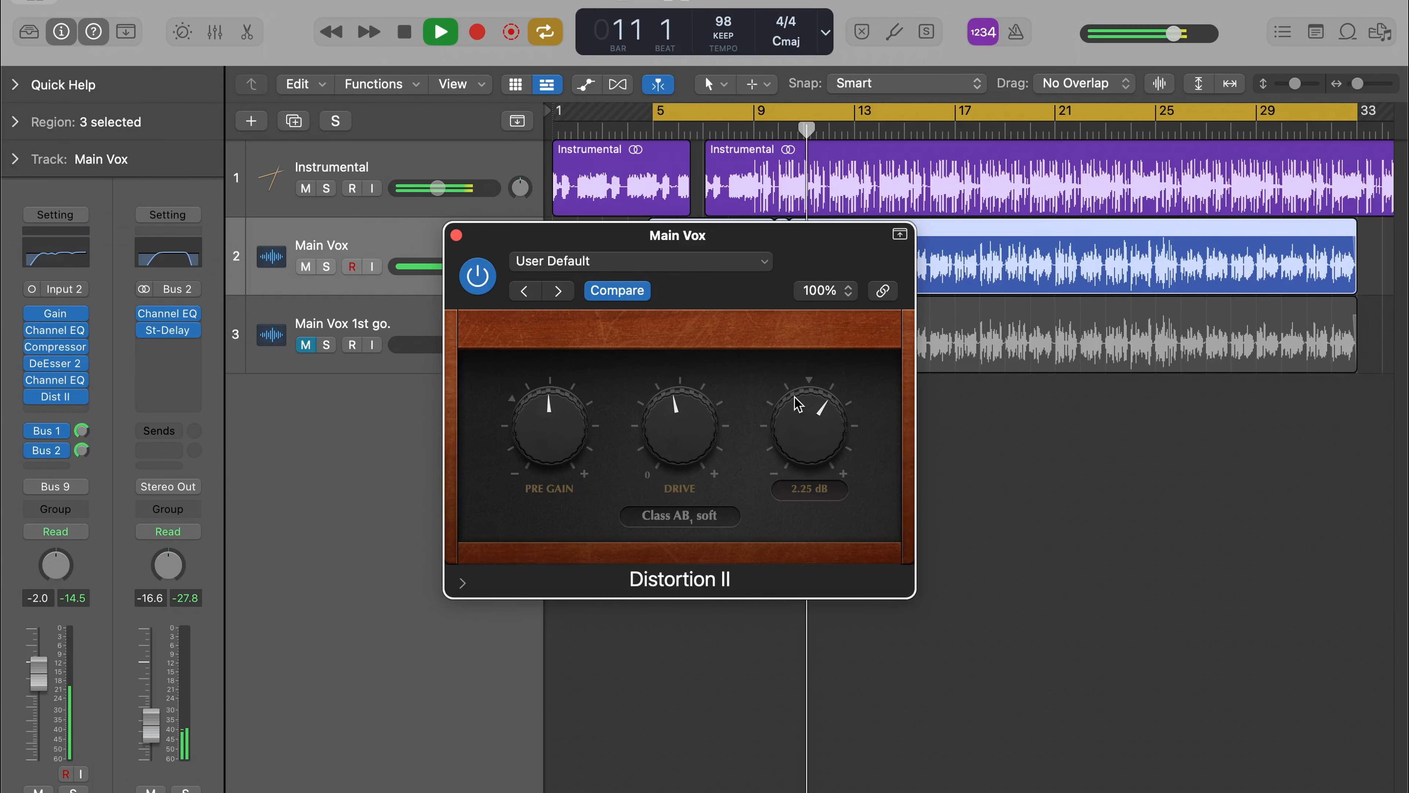
# Step: Compare Main Vox with Distortion II bypassed and active, close the plug-in and stop playback
pyautogui.click(476, 280)
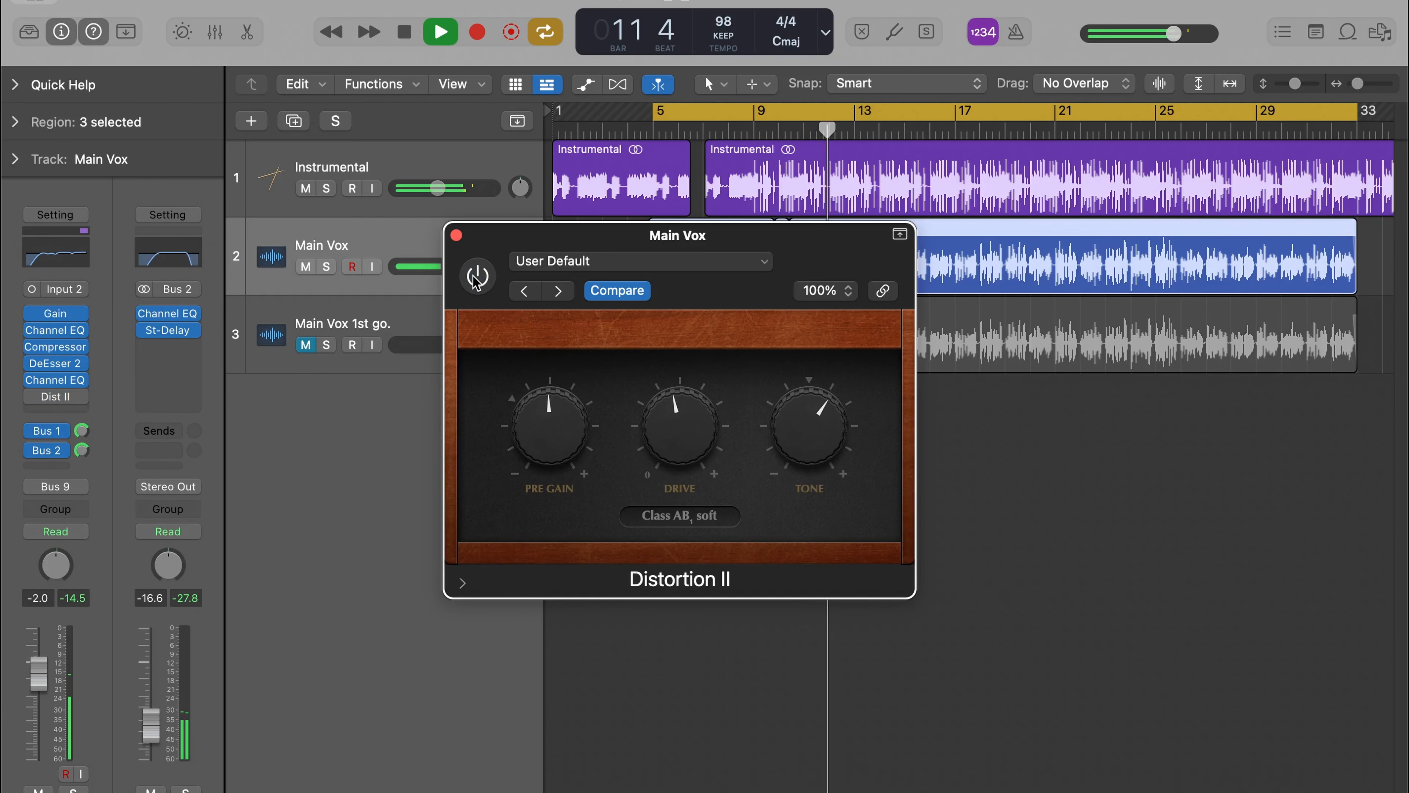
pyautogui.click(476, 281)
pyautogui.click(456, 235)
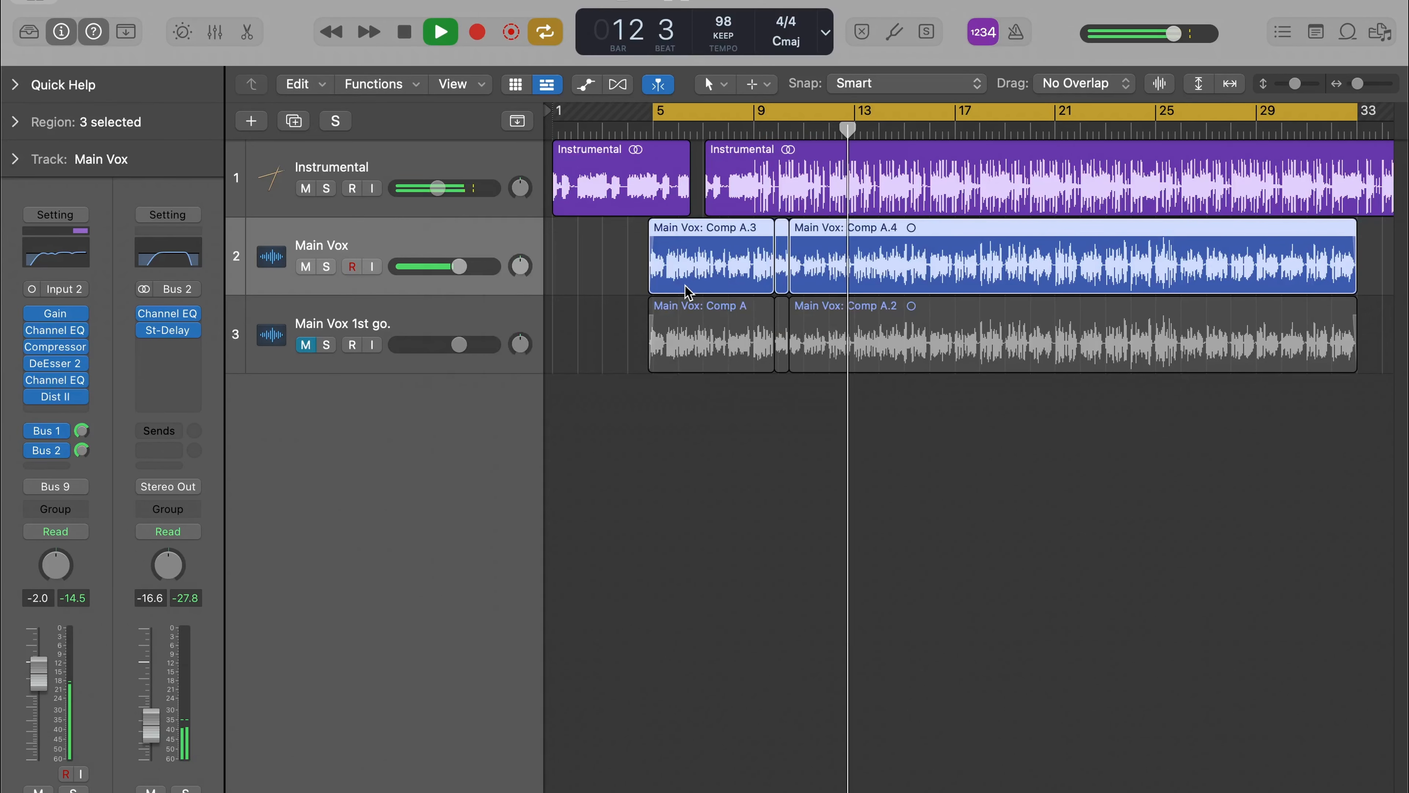
pyautogui.press('super+Left')
pyautogui.press('space')
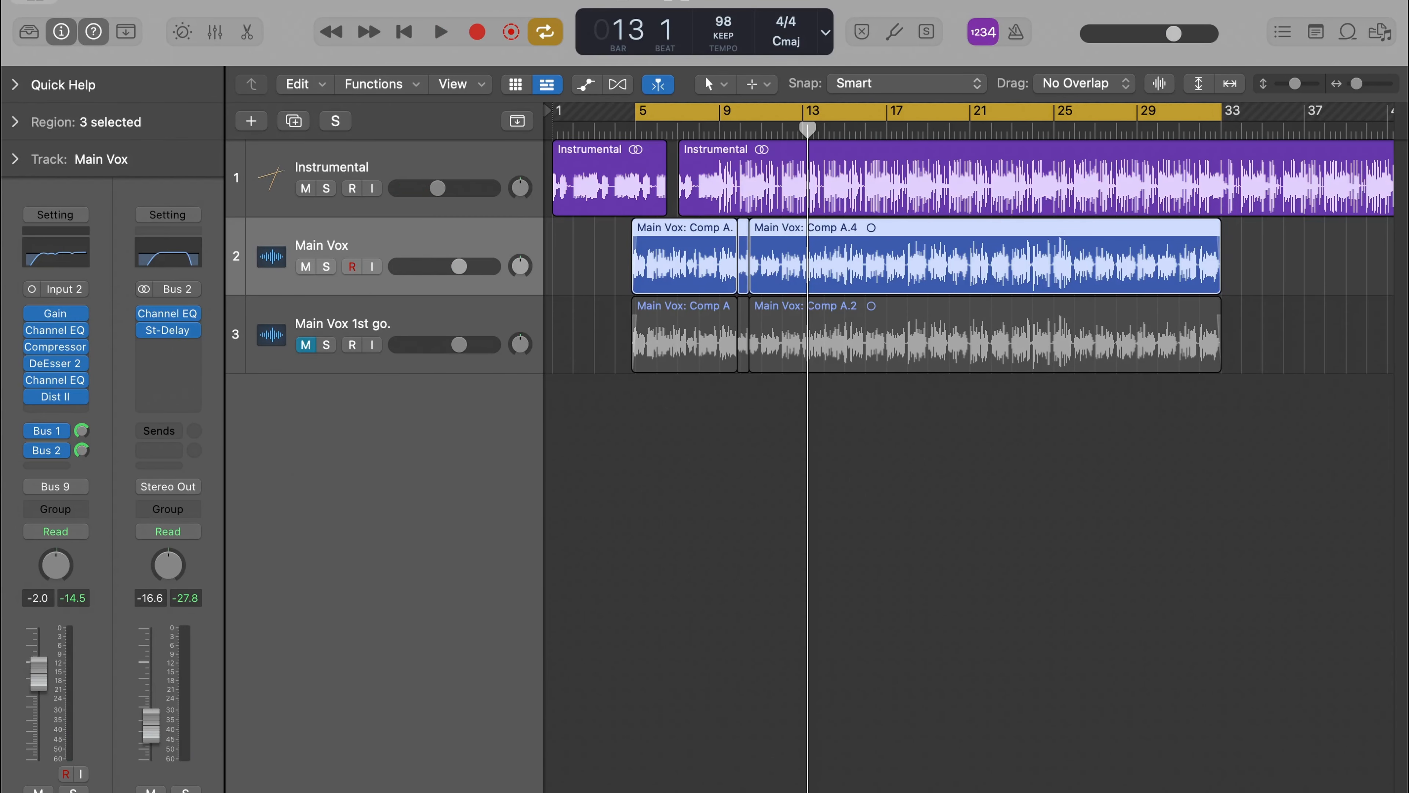
# Step: Insert a Compressor on the Stereo Out channel in the mixer and audition it during playback
pyautogui.press('x')
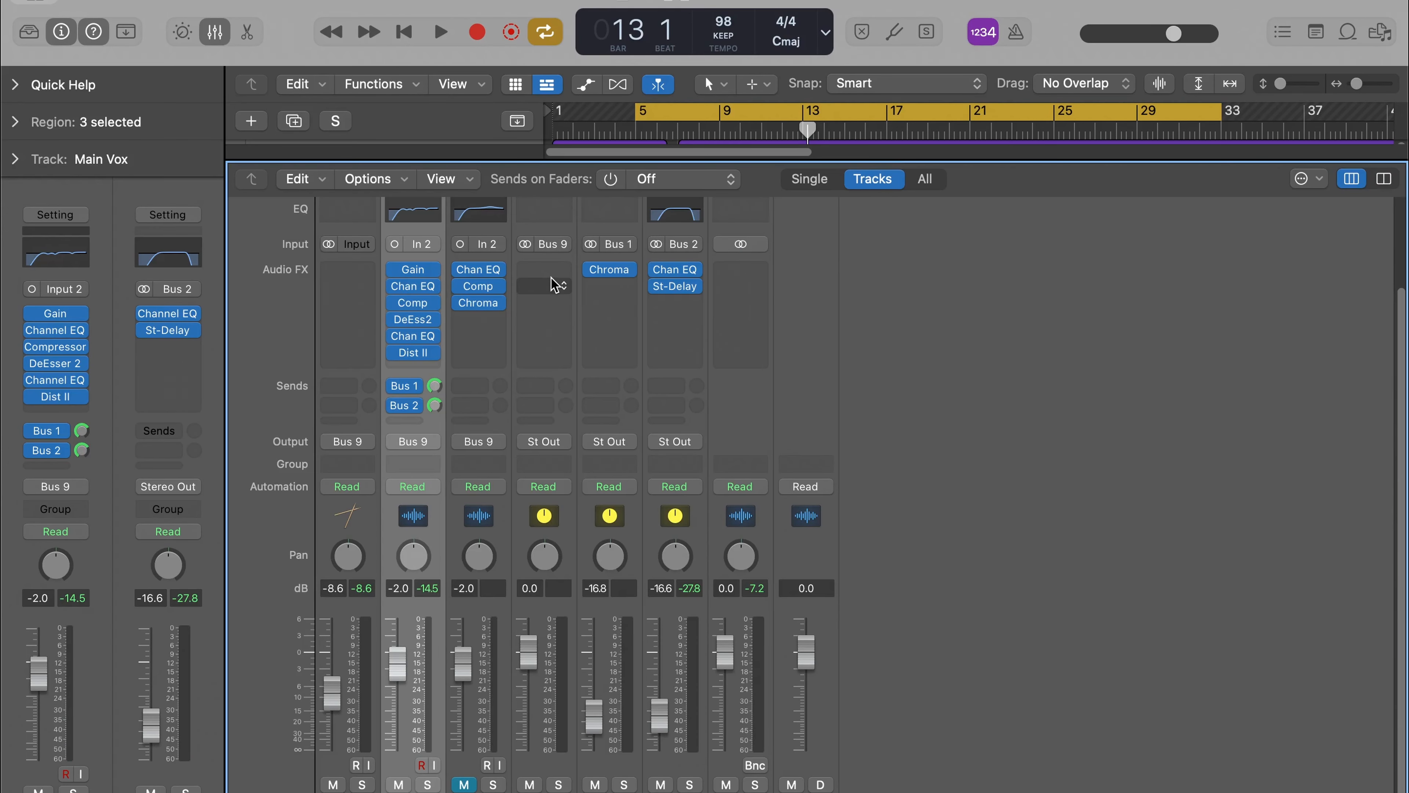
pyautogui.click(747, 274)
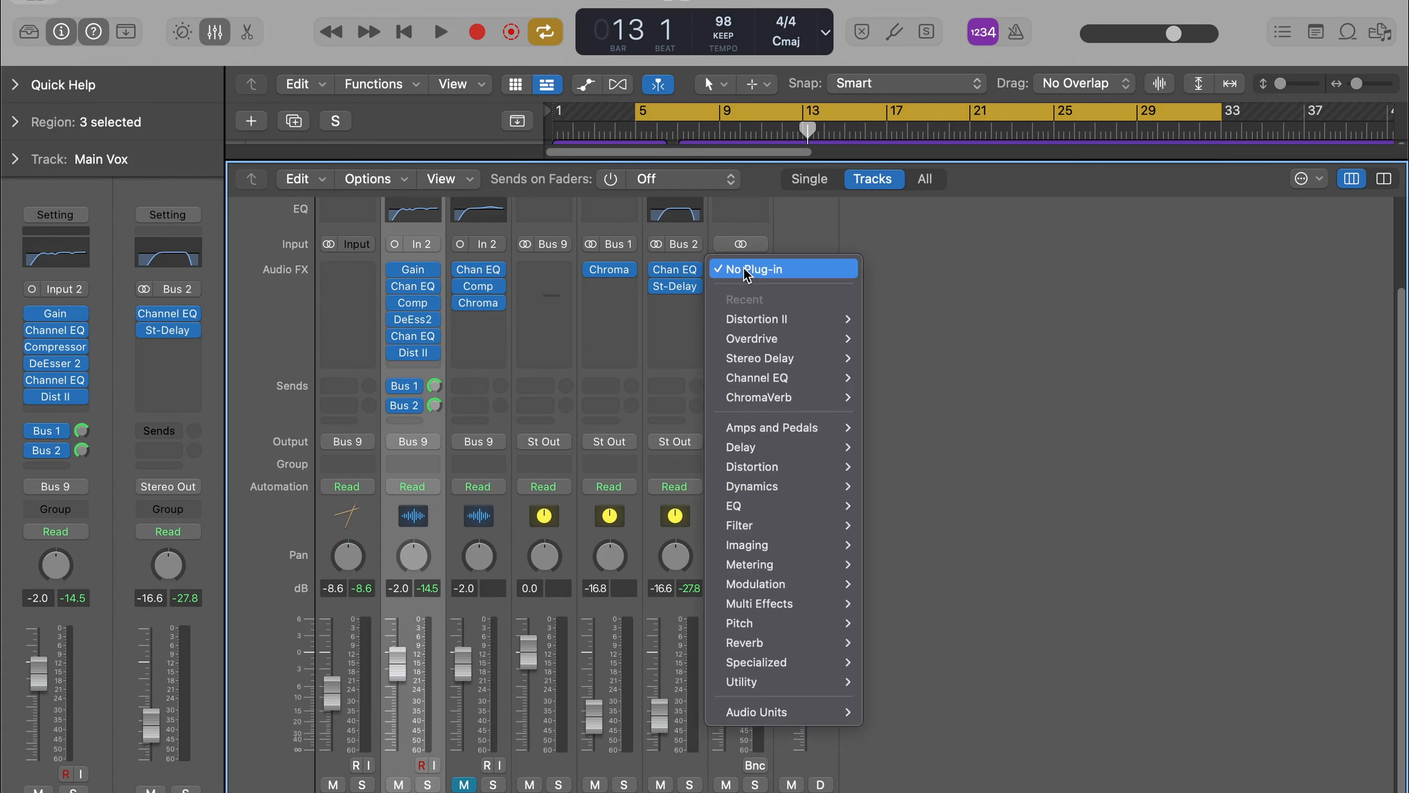
pyautogui.moveTo(810, 712)
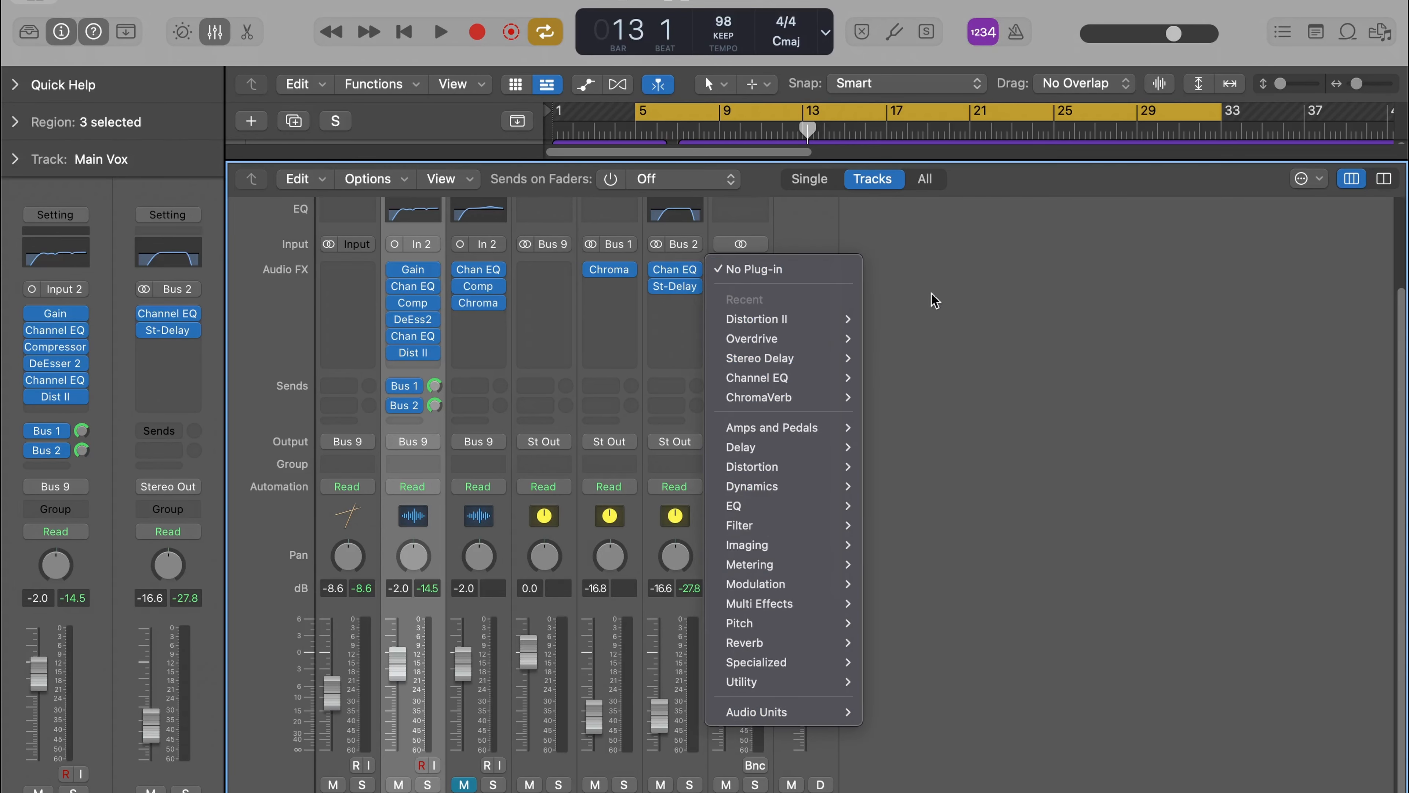
pyautogui.click(899, 289)
pyautogui.scroll(4, 771, 278)
pyautogui.click(749, 288)
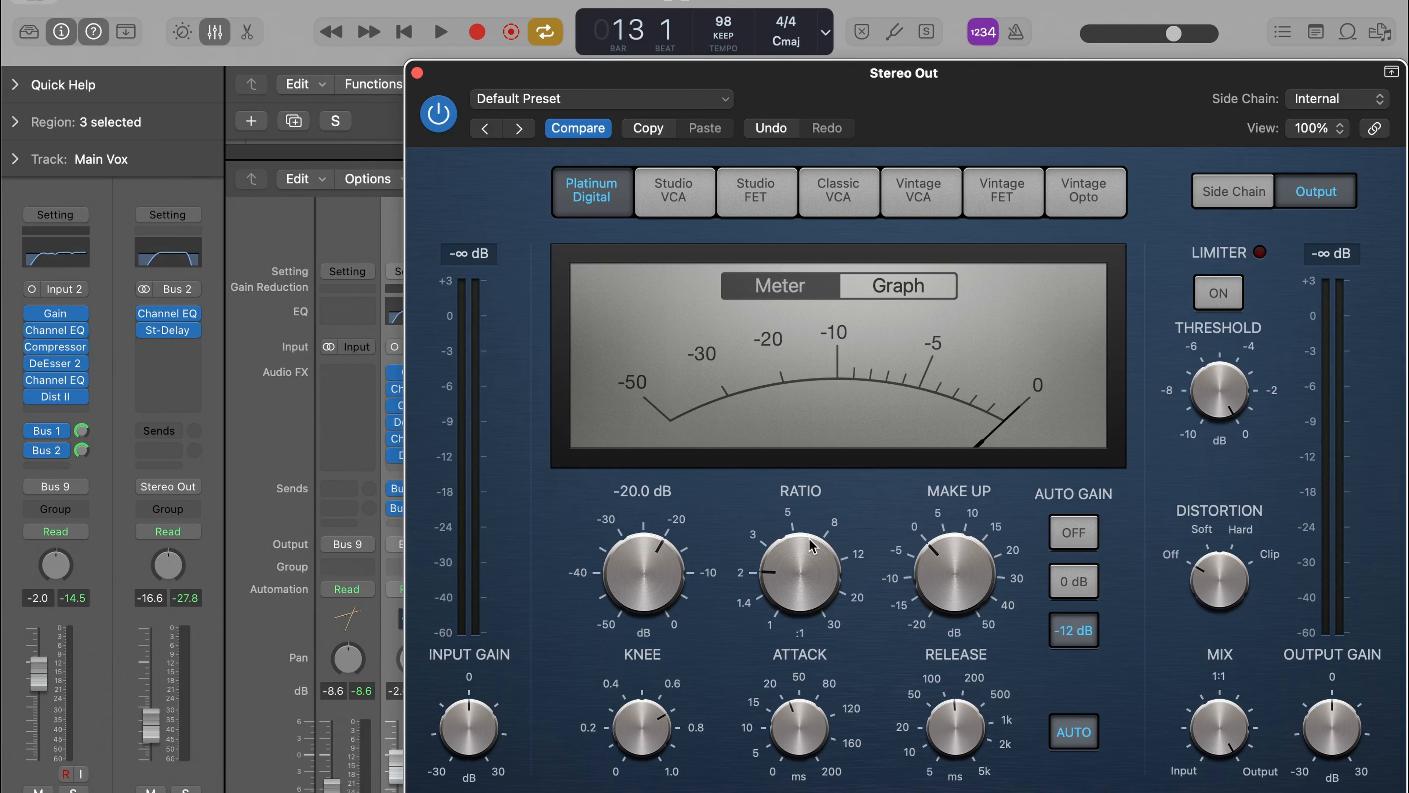
pyautogui.press('space')
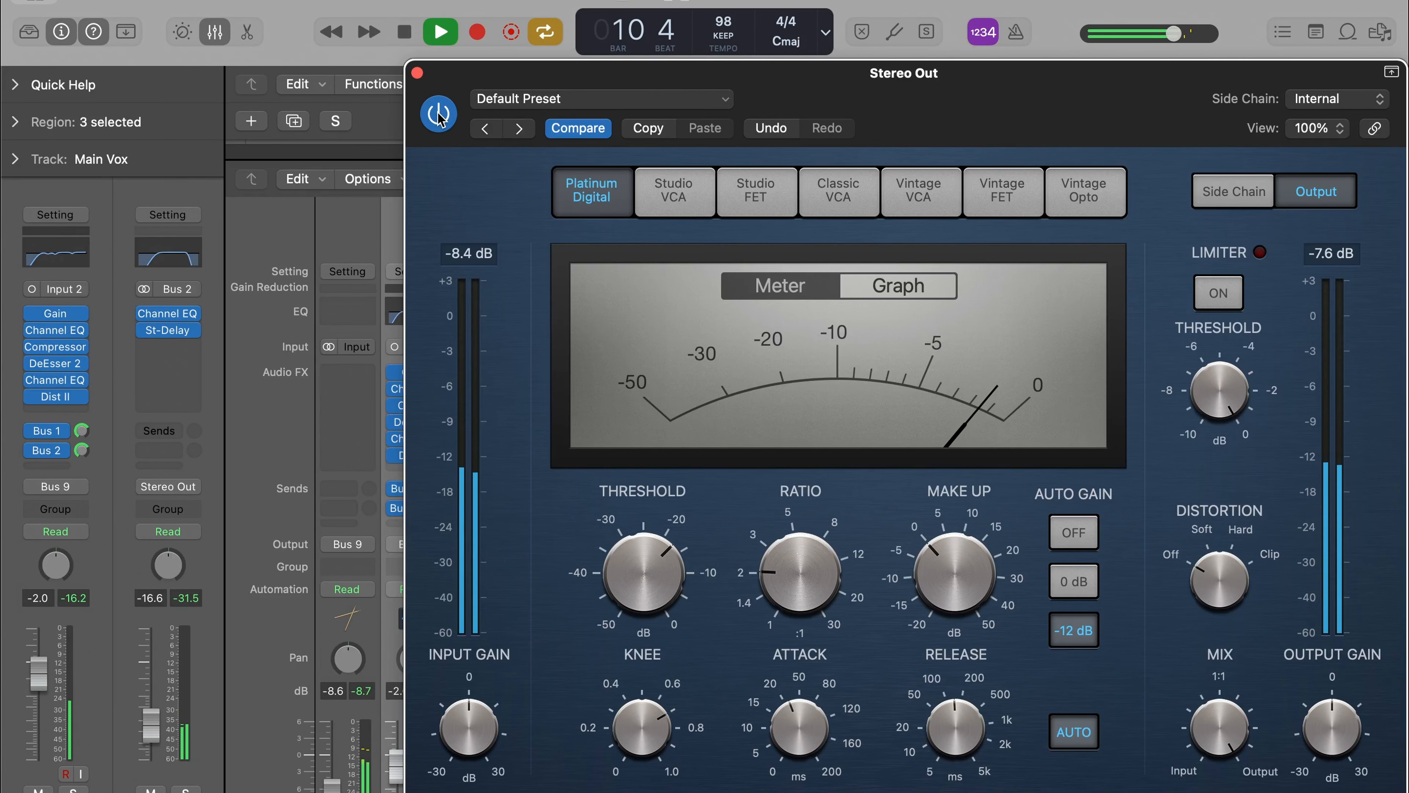
pyautogui.click(416, 71)
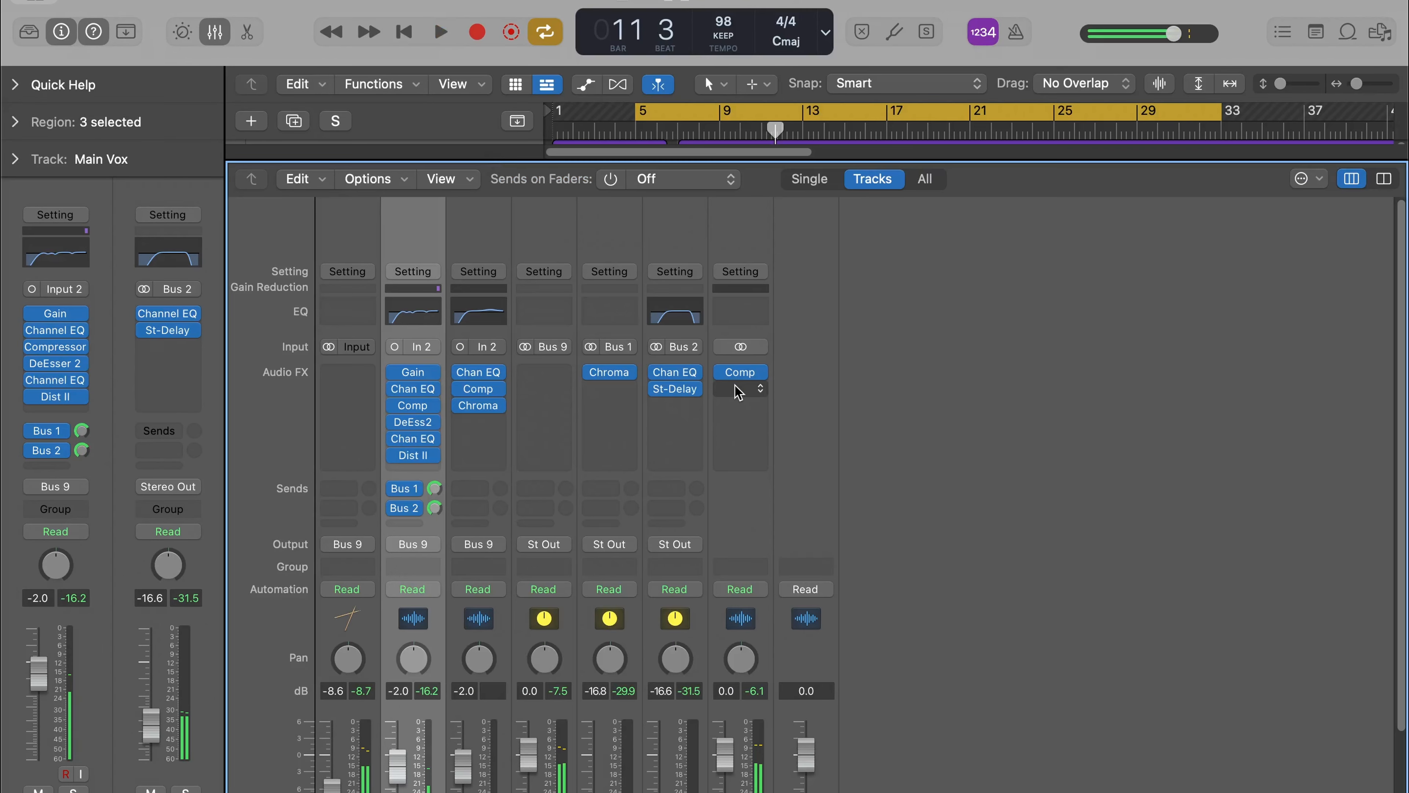
# Step: Insert a Linear Phase EQ after the Stereo Out Compressor with a high shelf of +1.7 dB at 10800 Hz
pyautogui.click(743, 389)
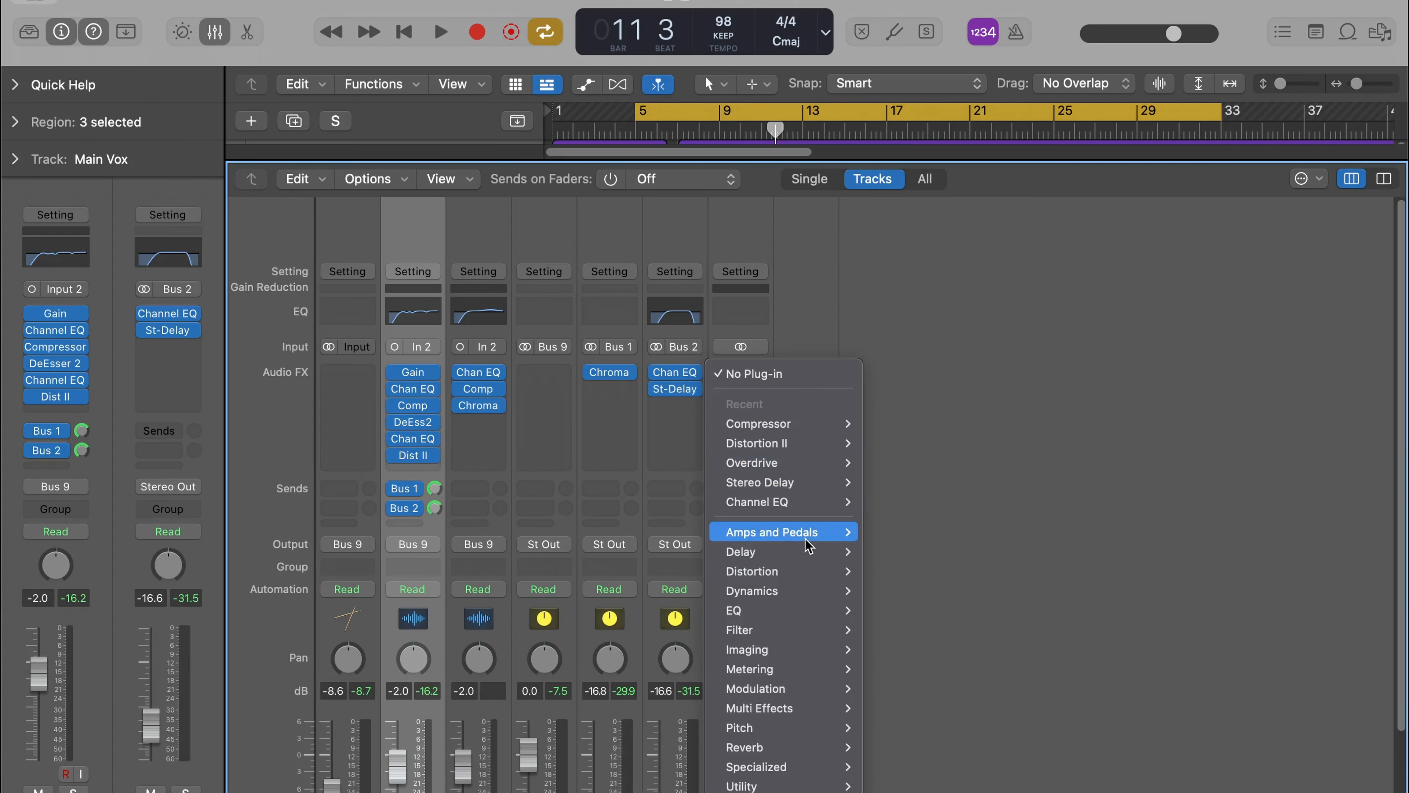
pyautogui.moveTo(802, 609)
pyautogui.moveTo(964, 473)
pyautogui.click(1116, 465)
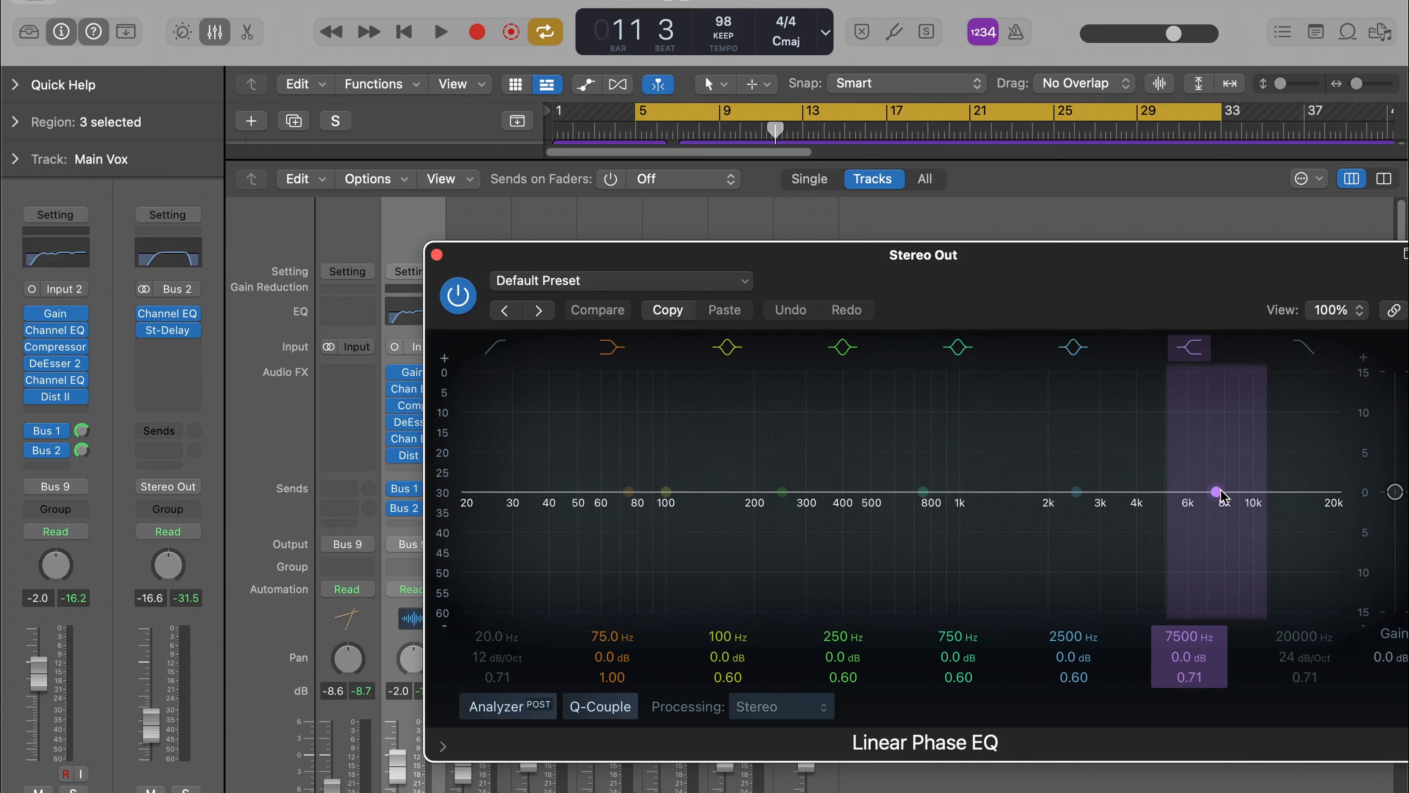
pyautogui.moveTo(1220, 489); pyautogui.dragTo(1270, 489)
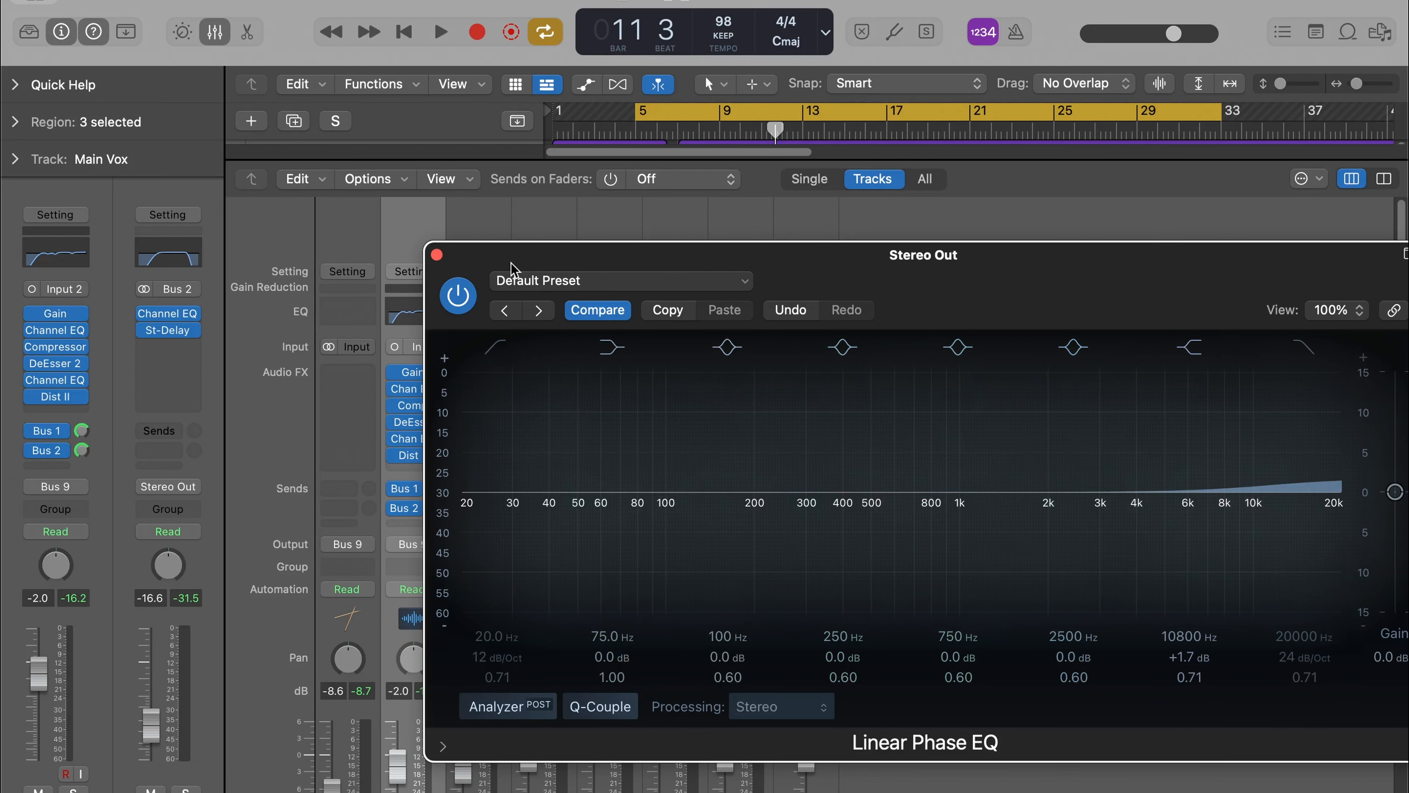
pyautogui.click(437, 255)
# Step: Insert a stereo Limiter after the Linear Phase EQ on the Stereo Out channel
pyautogui.click(742, 406)
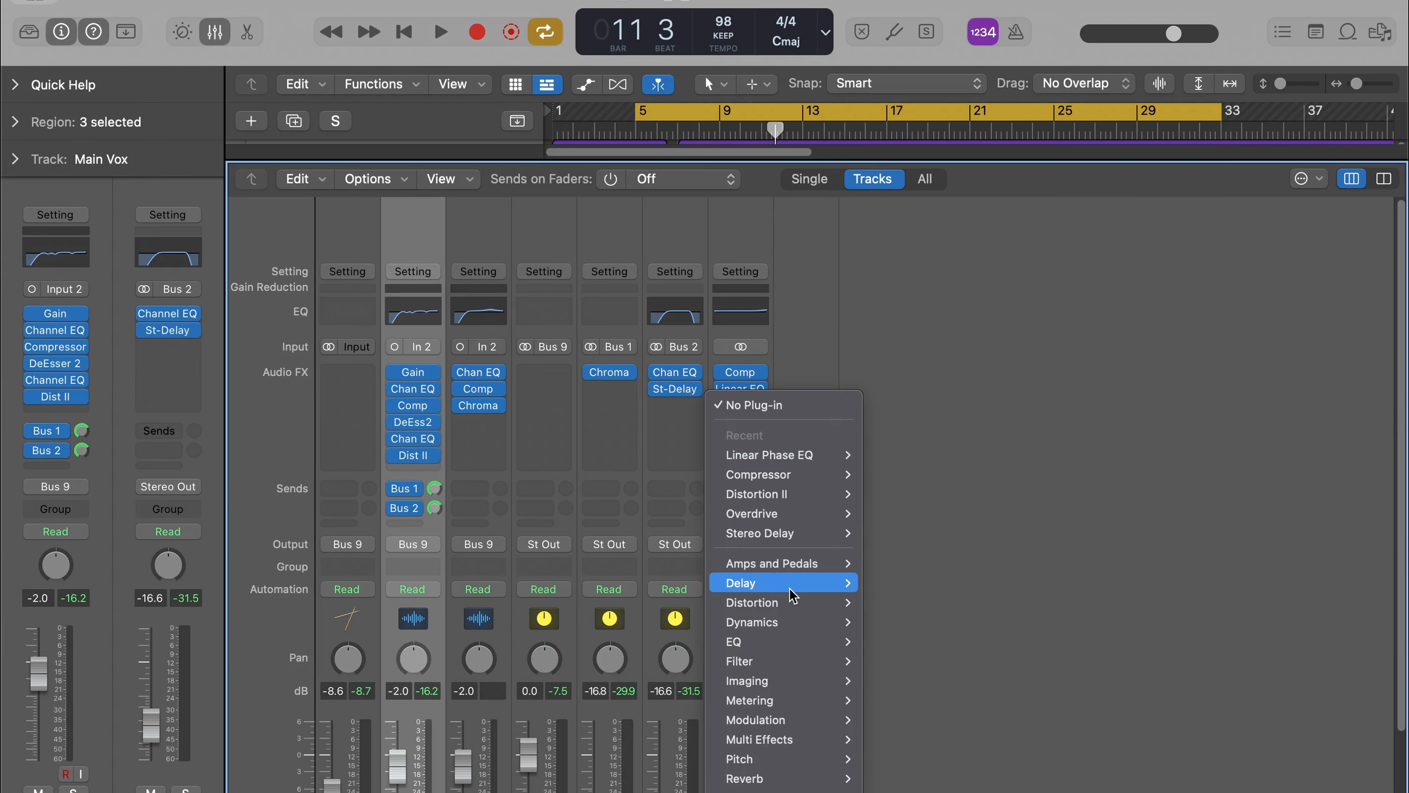
pyautogui.moveTo(792, 622)
pyautogui.moveTo(925, 289)
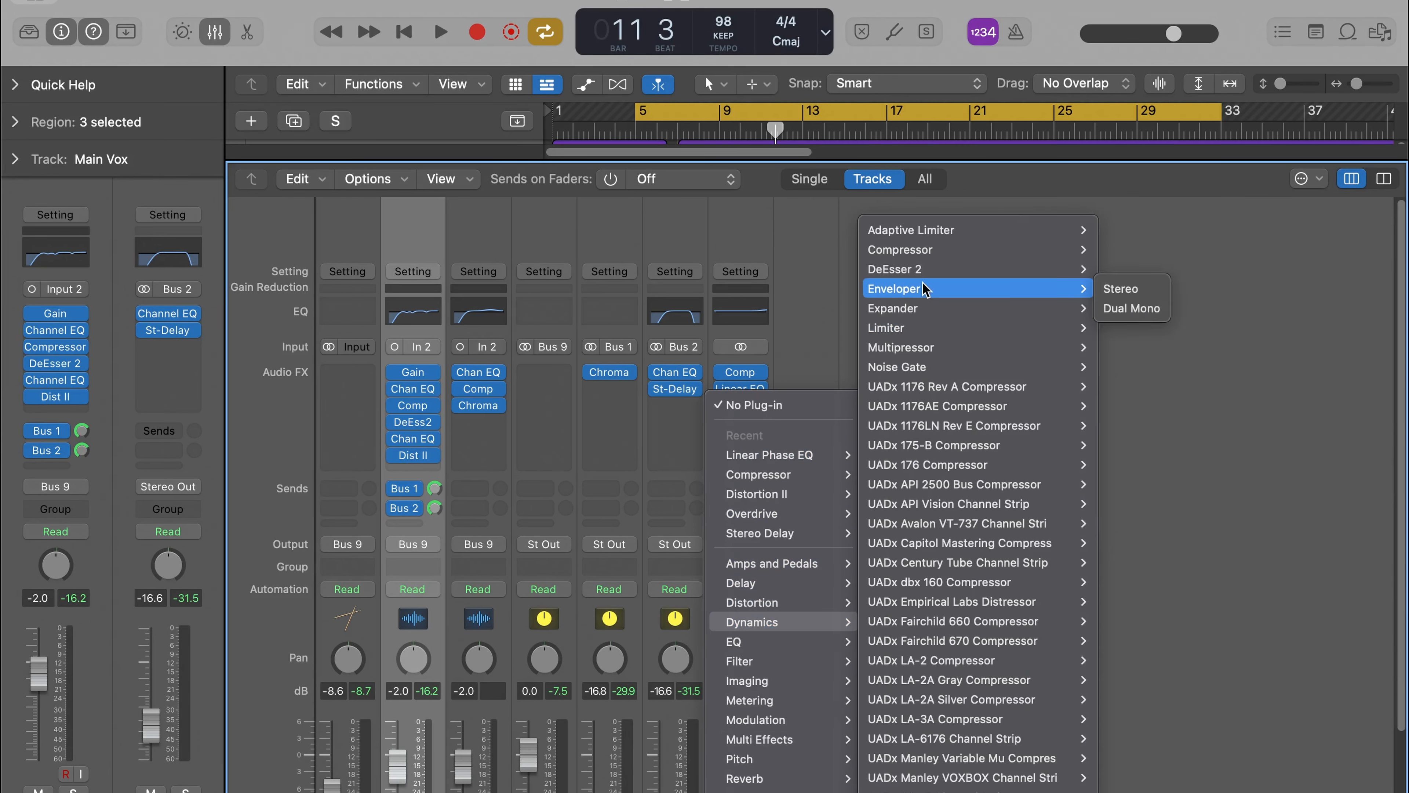
pyautogui.moveTo(899, 328)
pyautogui.click(1121, 328)
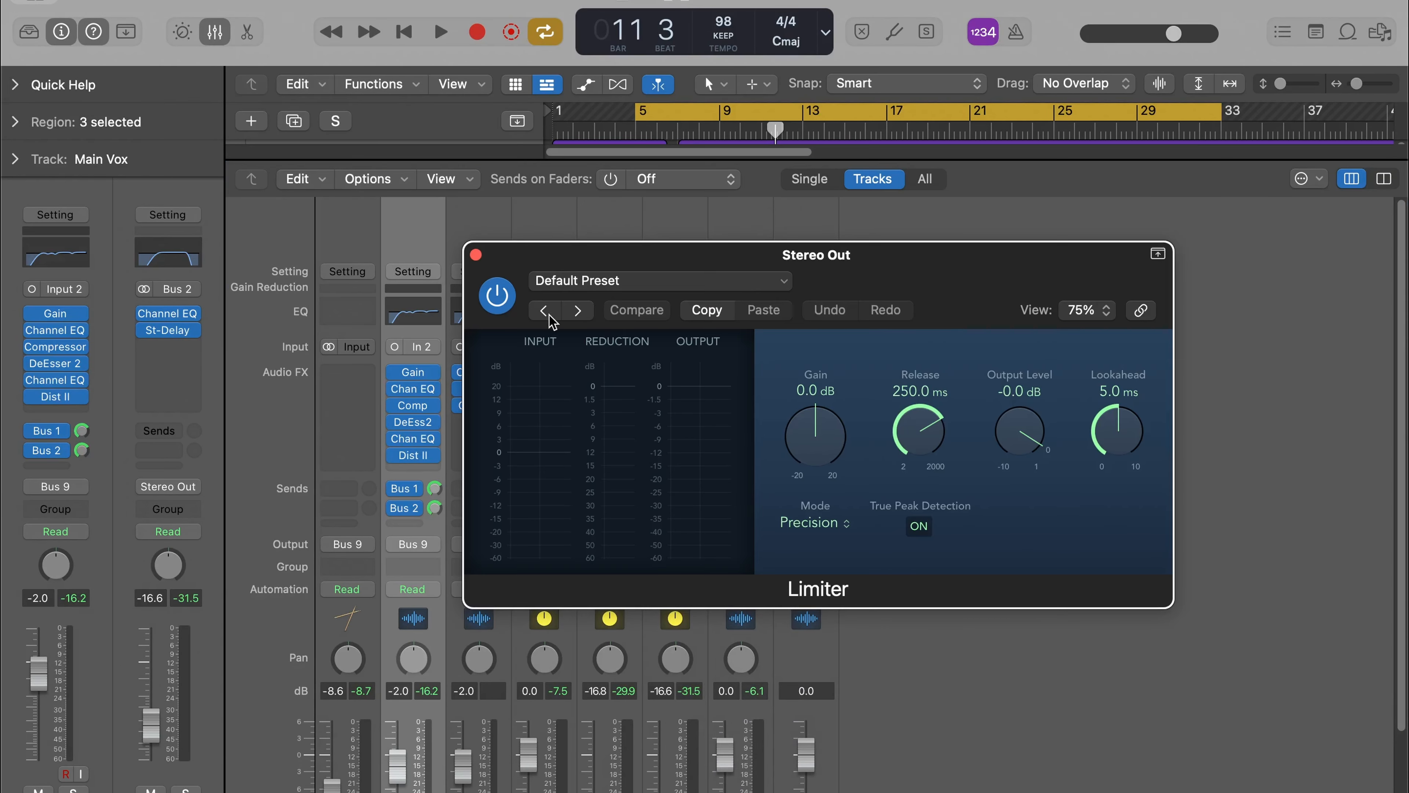
# Step: Set the Limiter's gain to +7.7 dB and output level to -5.2 dB during playback, and close the plug-in
pyautogui.press('space')
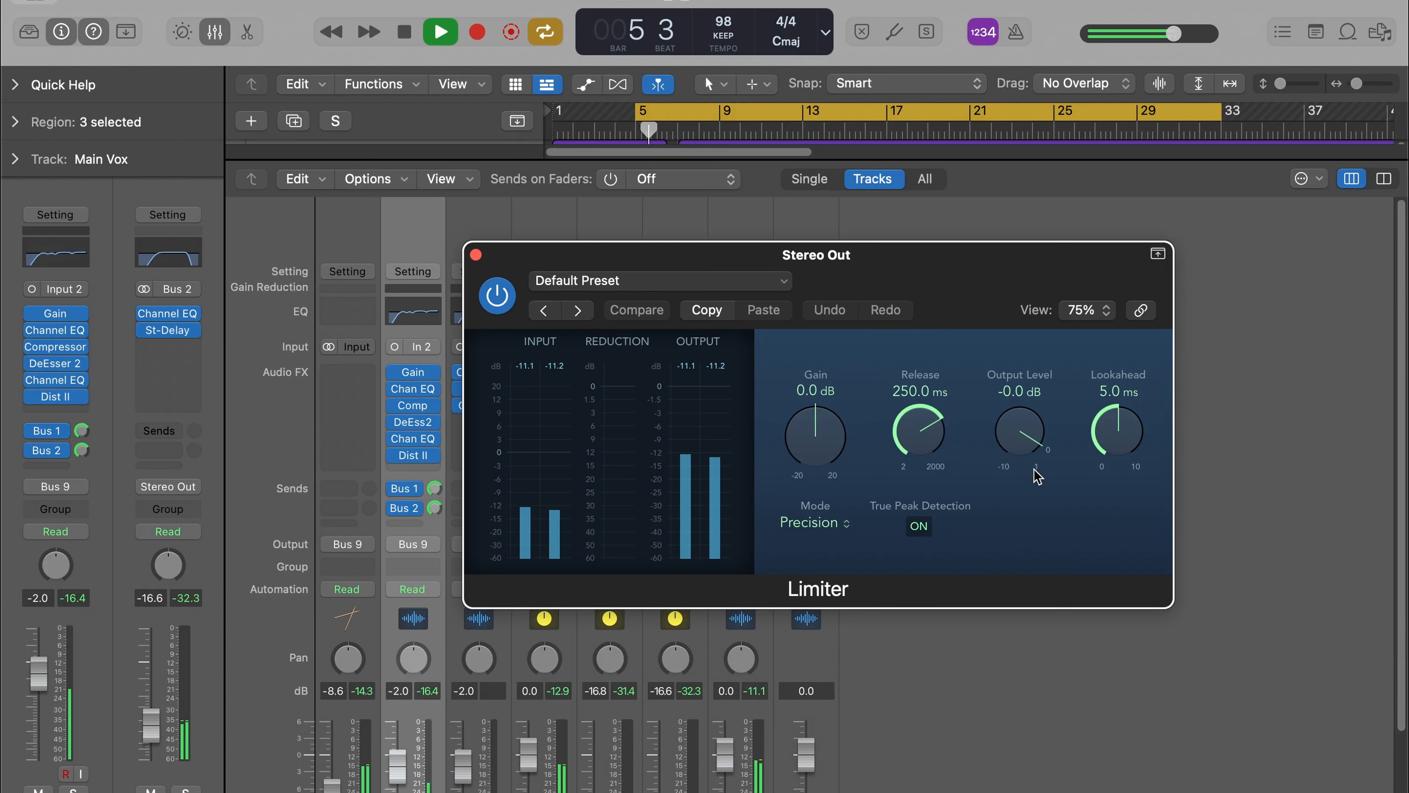
pyautogui.moveTo(1018, 440); pyautogui.dragTo(996, 524)
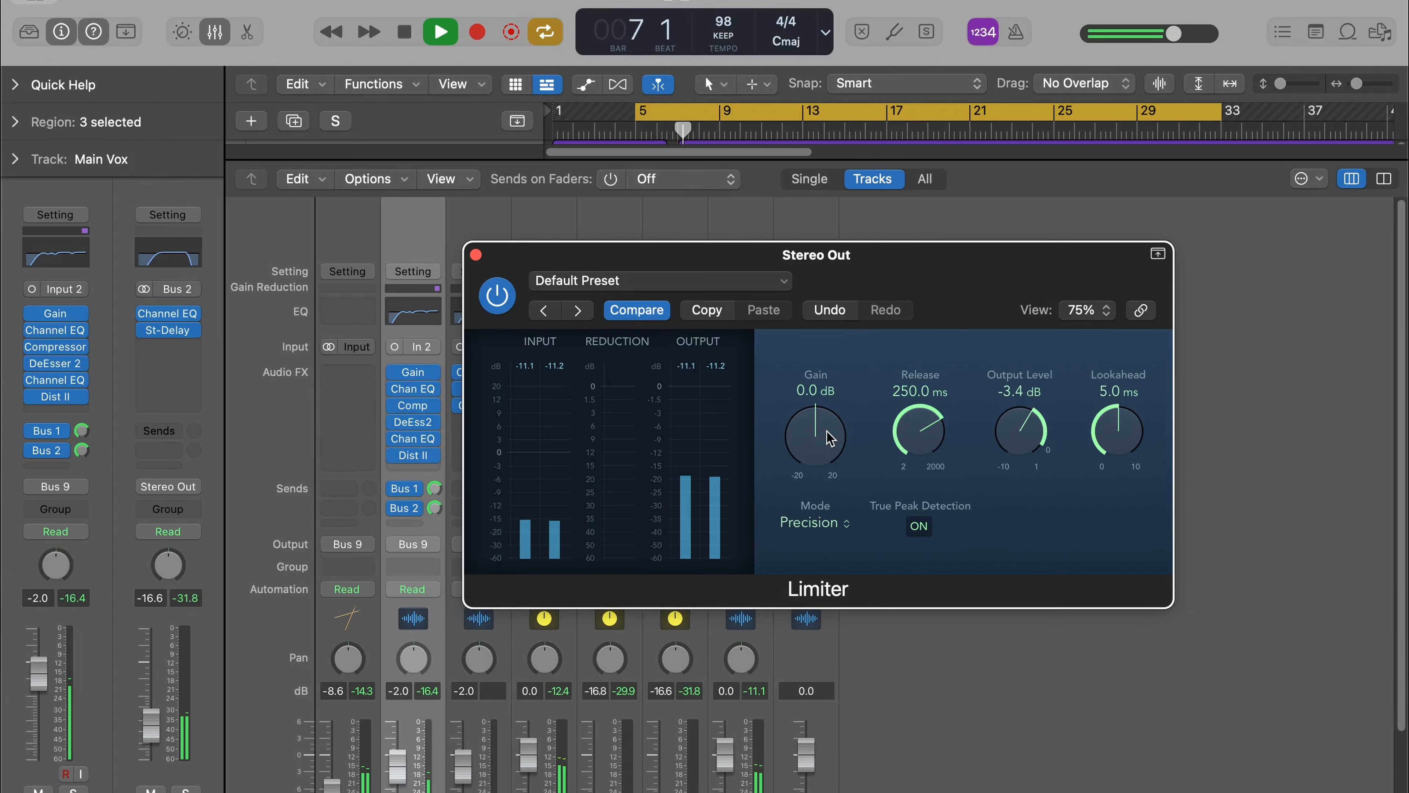
pyautogui.moveTo(816, 435); pyautogui.dragTo(843, 314)
pyautogui.moveTo(1019, 430); pyautogui.dragTo(1022, 588)
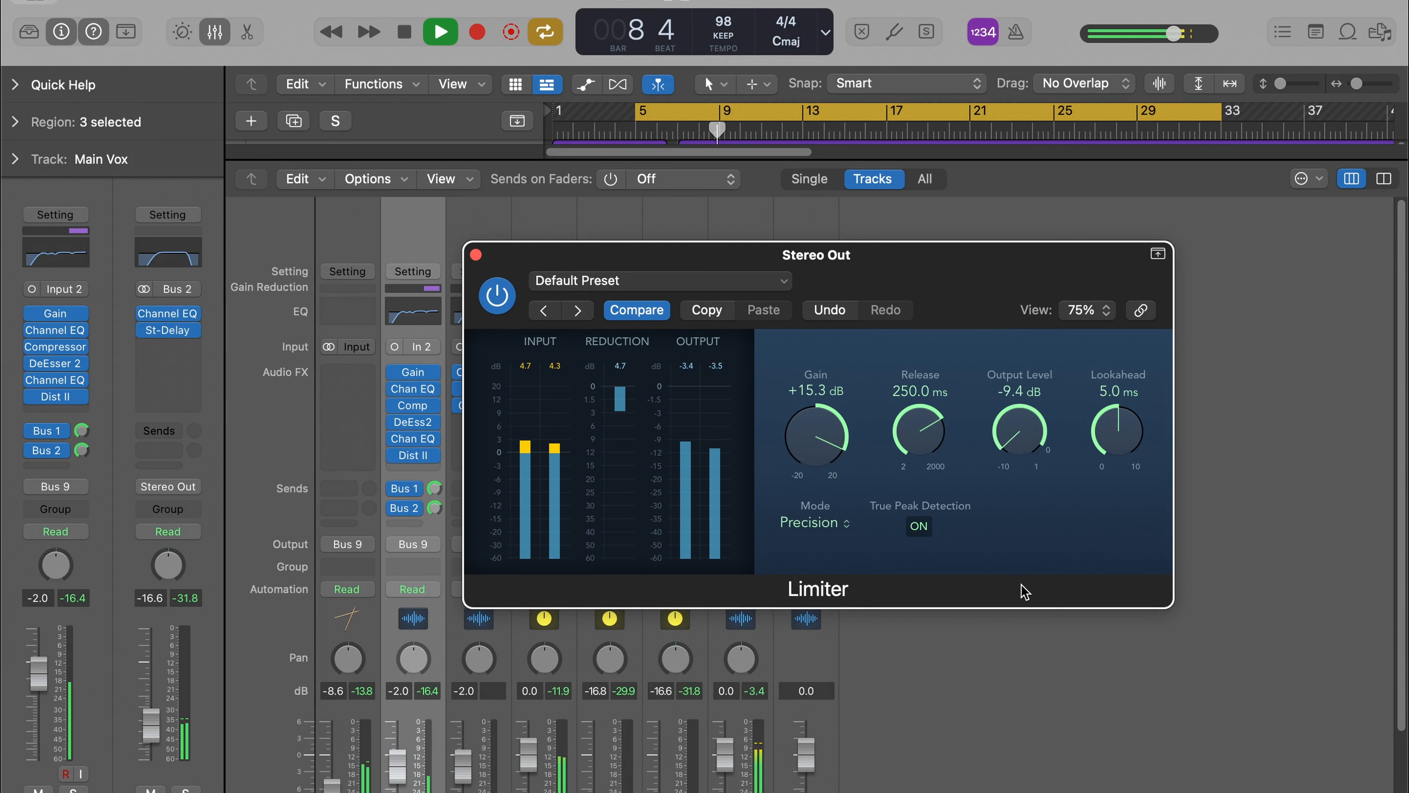
pyautogui.moveTo(814, 444)
pyautogui.mouseDown()
pyautogui.moveTo(817, 498)
pyautogui.moveTo(819, 438)
pyautogui.mouseUp()
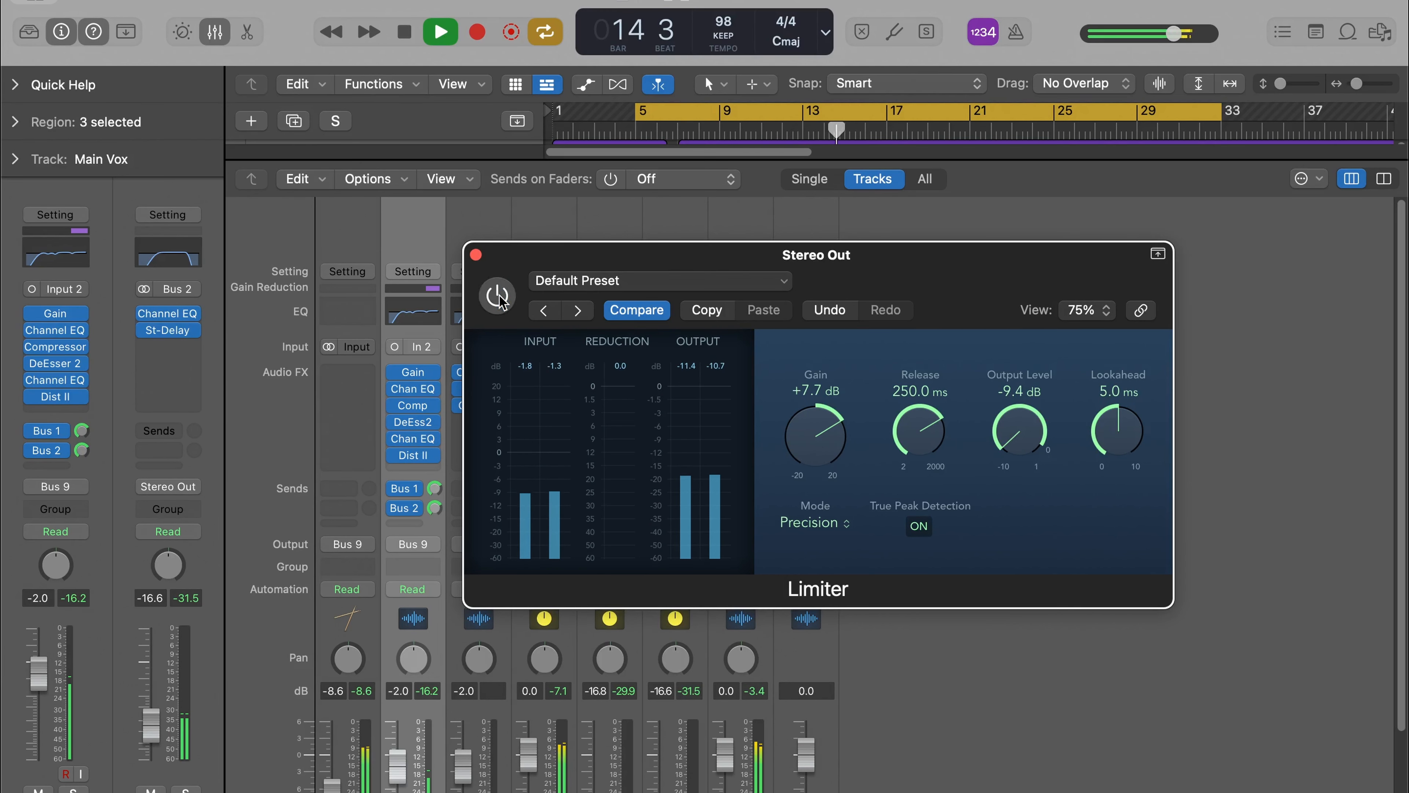
pyautogui.moveTo(1016, 430)
pyautogui.mouseDown()
pyautogui.moveTo(1021, 344)
pyautogui.moveTo(1013, 445)
pyautogui.moveTo(1016, 415)
pyautogui.mouseUp()
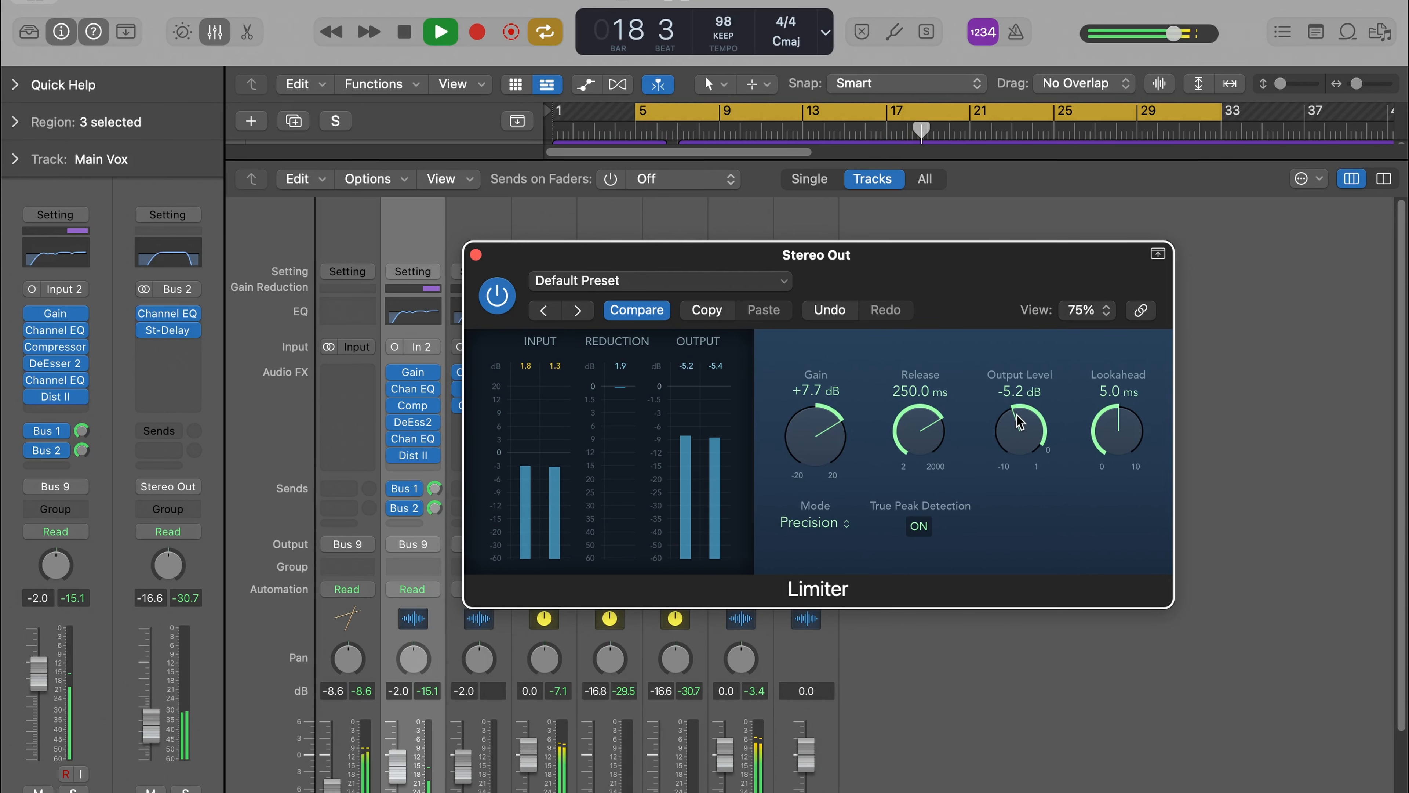
pyautogui.click(475, 254)
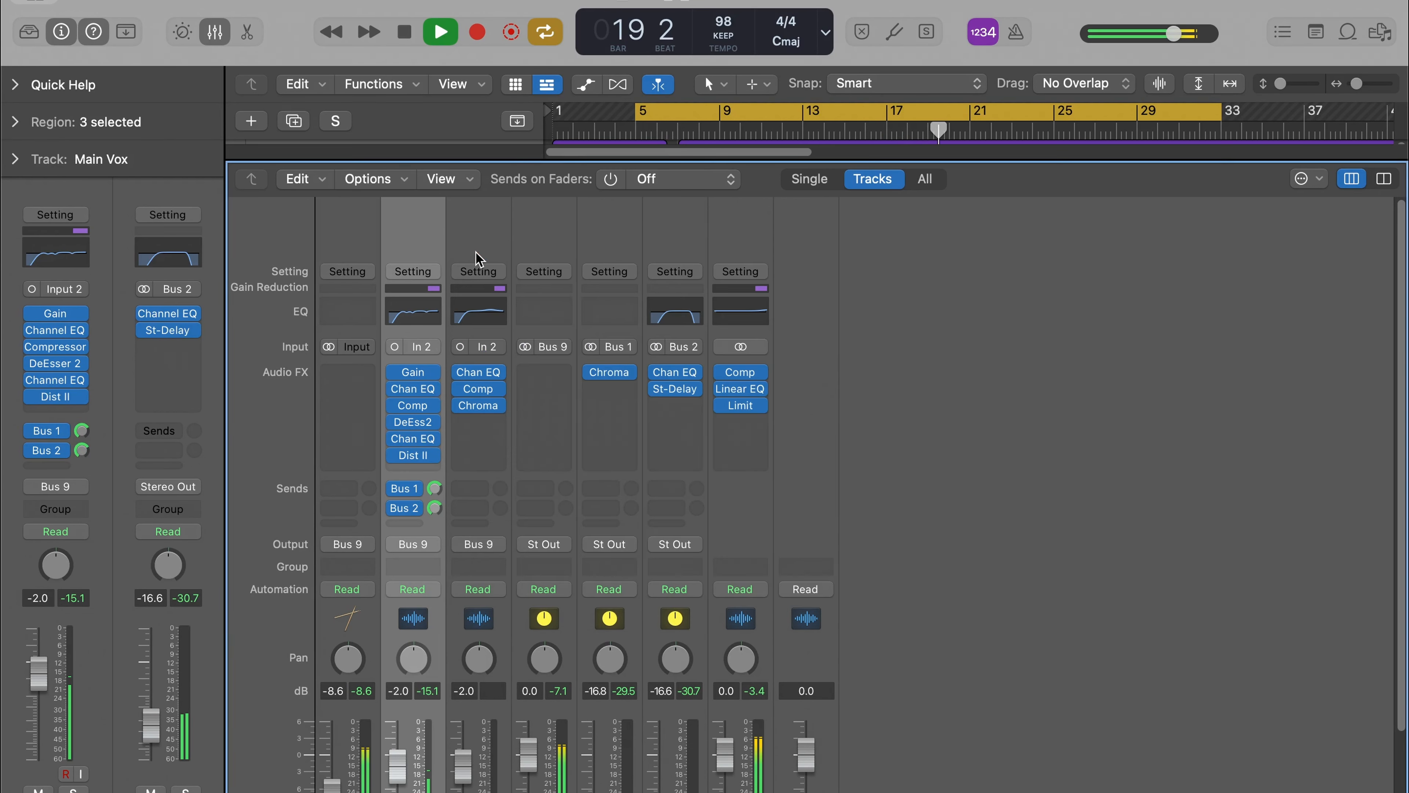
# Step: Stop playback, close the mixer, and set the cycle range from bar 1 to bar 33, at the end of the Main Vox regions
pyautogui.scroll(-3, 513, 441)
pyautogui.press('space')
pyautogui.press('x')
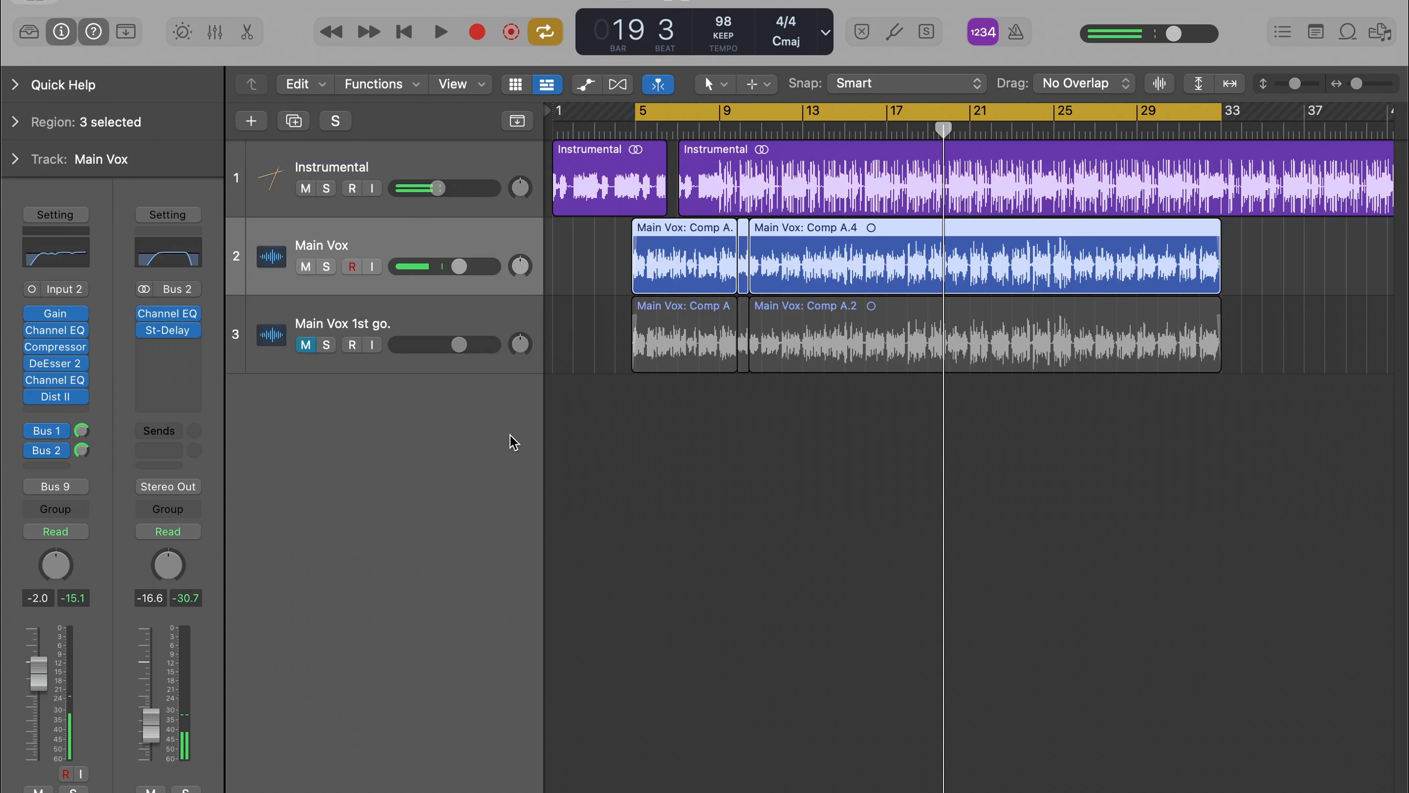
pyautogui.click(693, 116)
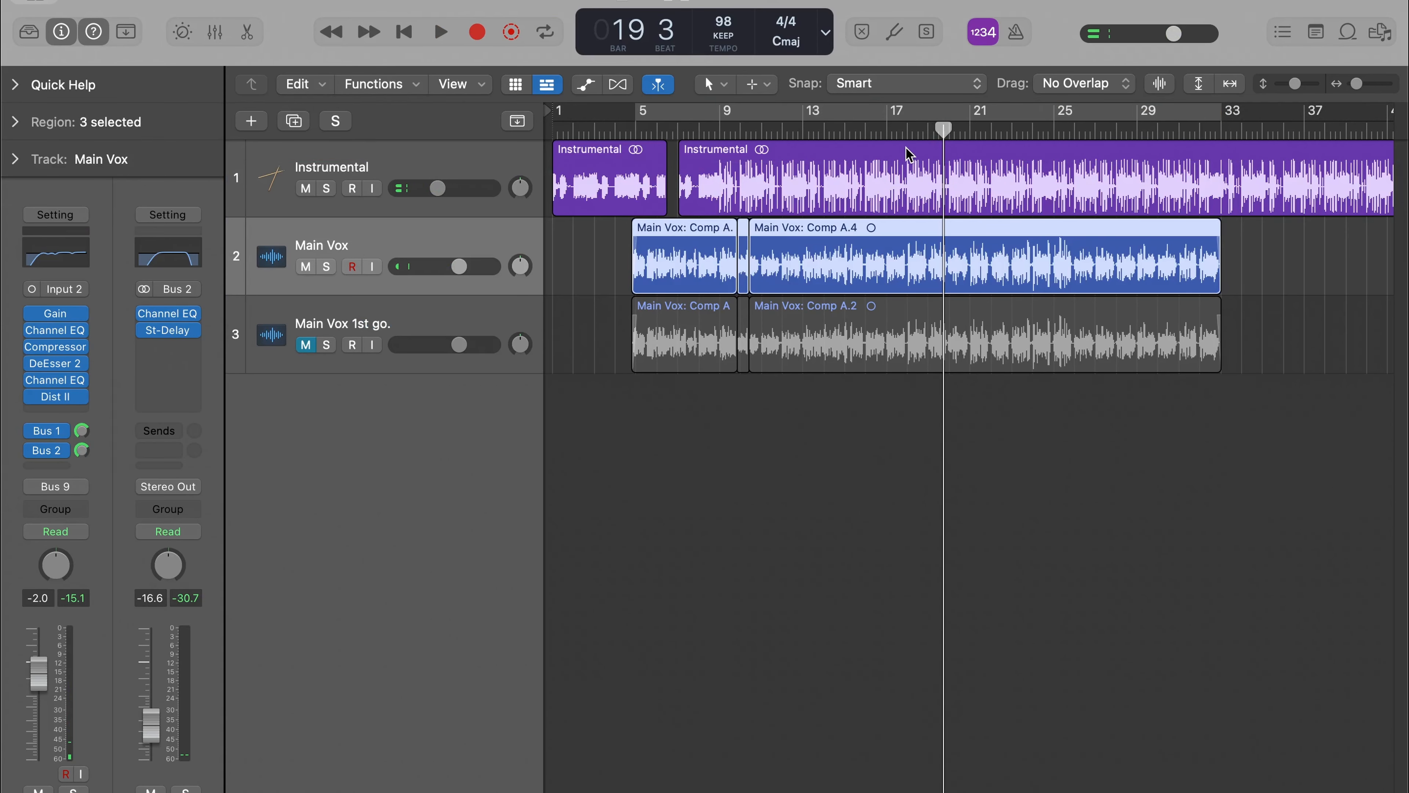
pyautogui.moveTo(1210, 111); pyautogui.dragTo(549, 114)
pyautogui.scroll(-5, 1017, 490)
pyautogui.scroll(6, 1017, 488)
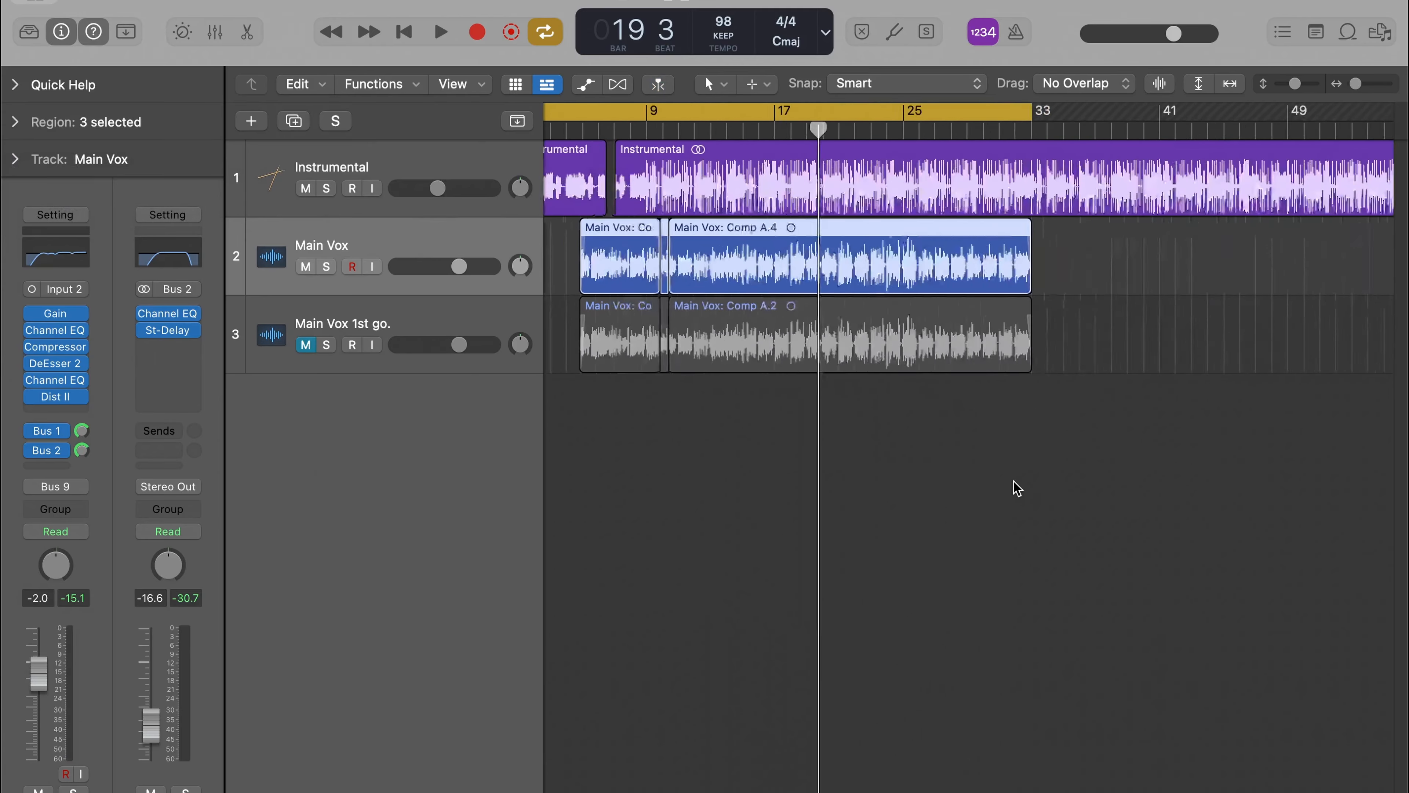
# Step: Play the song and compare the otherwise bypassed Main Vox with its Gain plug-in off and on, leaving Gain on
pyautogui.press('space')
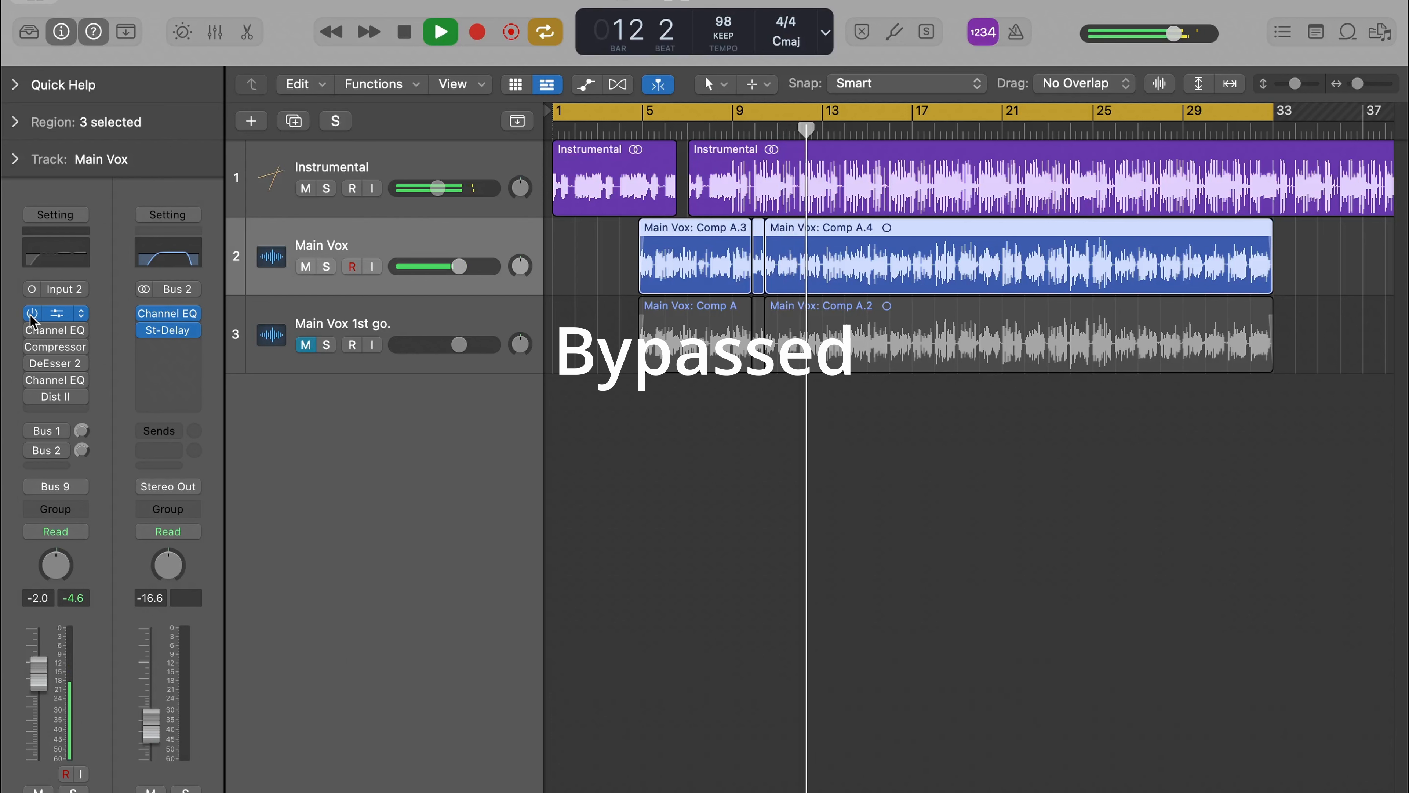
pyautogui.click(31, 320)
pyautogui.click(31, 321)
pyautogui.click(32, 313)
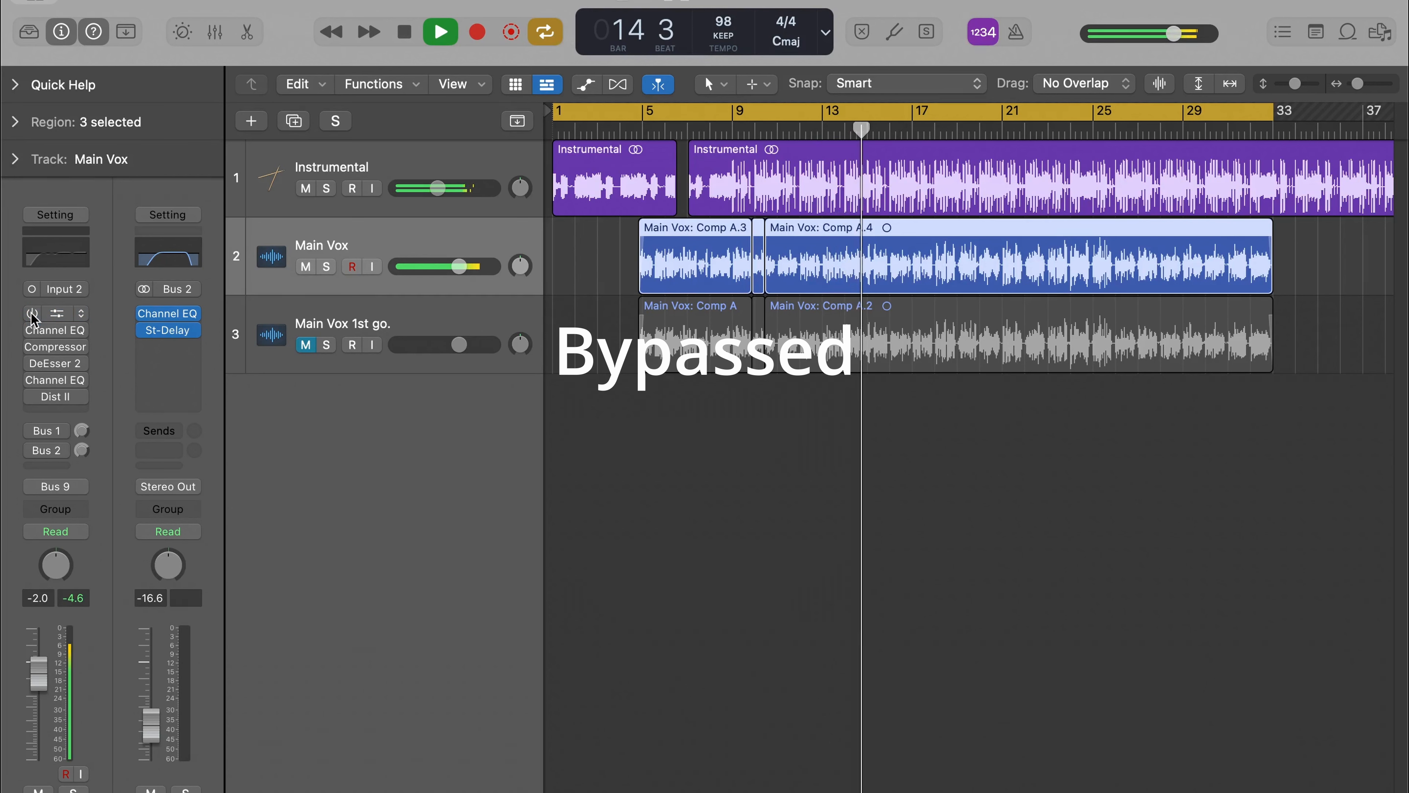
pyautogui.click(31, 313)
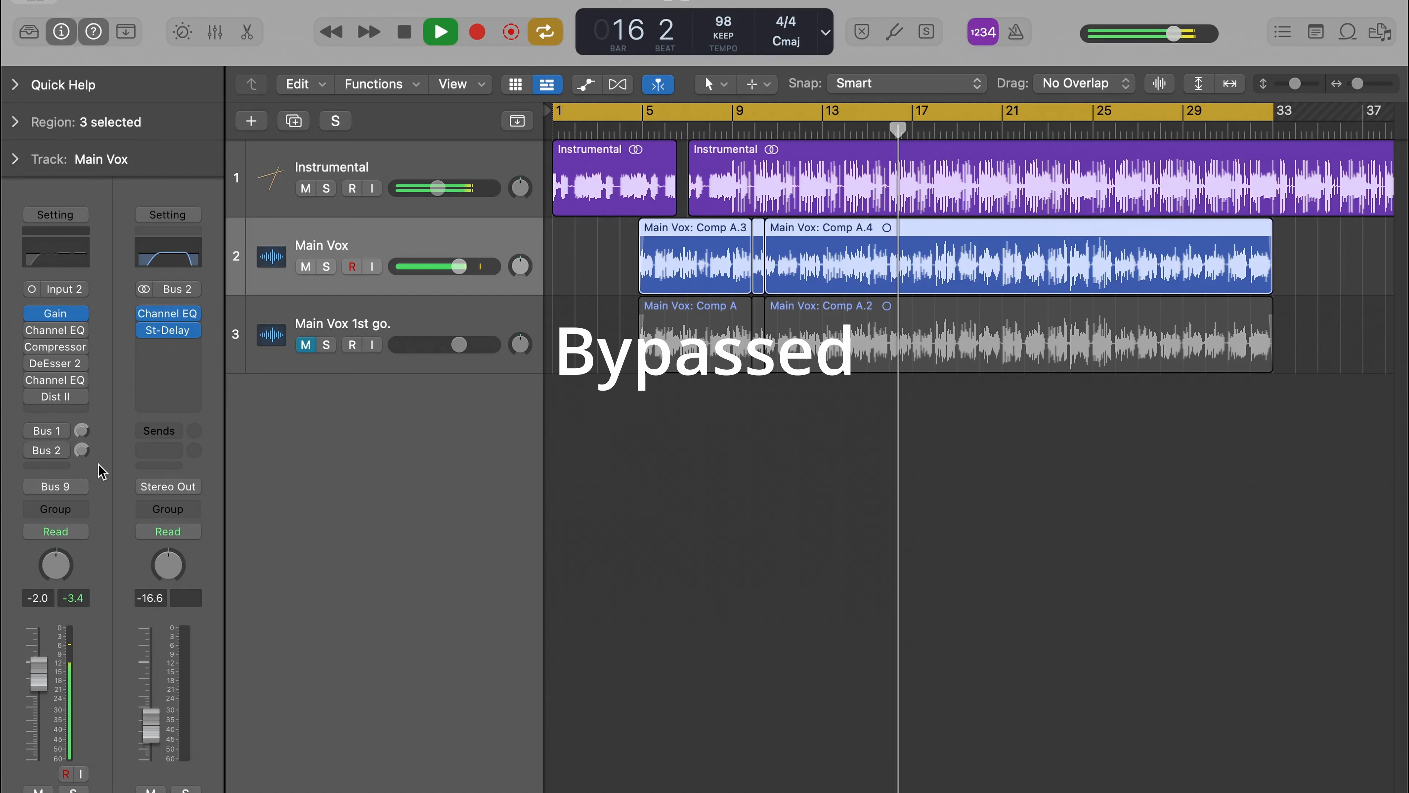